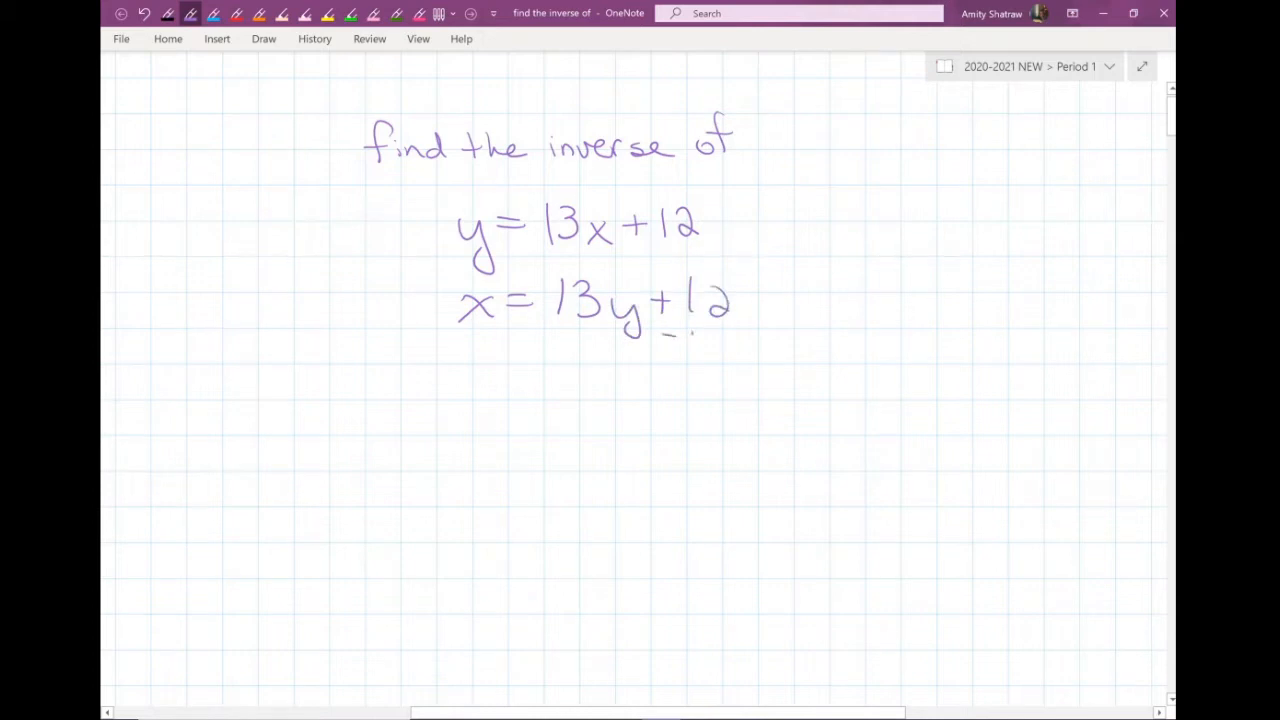
Handwrite the subtraction of 12 from both sides of x = 13y + 12, rule it off and write 13y = x − 12
{"action": "left_click_drag", "start_coordinate": [711, 340], "coordinate": [741, 358]}
{"action": "left_click_drag", "start_coordinate": [464, 339], "coordinate": [492, 349]}
{"action": "mouse_move", "coordinate": [503, 334]}
{"action": "left_mouse_down"}
{"action": "mouse_move", "coordinate": [509, 349]}
{"action": "mouse_move", "coordinate": [541, 349]}
{"action": "left_mouse_up"}
{"action": "mouse_move", "coordinate": [729, 378]}
{"action": "left_mouse_down"}
{"action": "mouse_move", "coordinate": [771, 378]}
{"action": "mouse_move", "coordinate": [459, 364]}
{"action": "mouse_move", "coordinate": [456, 431]}
{"action": "mouse_move", "coordinate": [524, 431]}
{"action": "left_mouse_up"}
{"action": "mouse_move", "coordinate": [541, 415]}
{"action": "left_mouse_down"}
{"action": "mouse_move", "coordinate": [520, 463]}
{"action": "mouse_move", "coordinate": [571, 402]}
{"action": "left_mouse_up"}
{"action": "left_click_drag", "start_coordinate": [557, 410], "coordinate": [628, 430]}
{"action": "mouse_move", "coordinate": [641, 404]}
{"action": "left_mouse_down"}
{"action": "mouse_move", "coordinate": [610, 432]}
{"action": "mouse_move", "coordinate": [664, 417]}
{"action": "mouse_move", "coordinate": [678, 431]}
{"action": "left_mouse_up"}
{"action": "left_click_drag", "start_coordinate": [698, 406], "coordinate": [734, 432]}
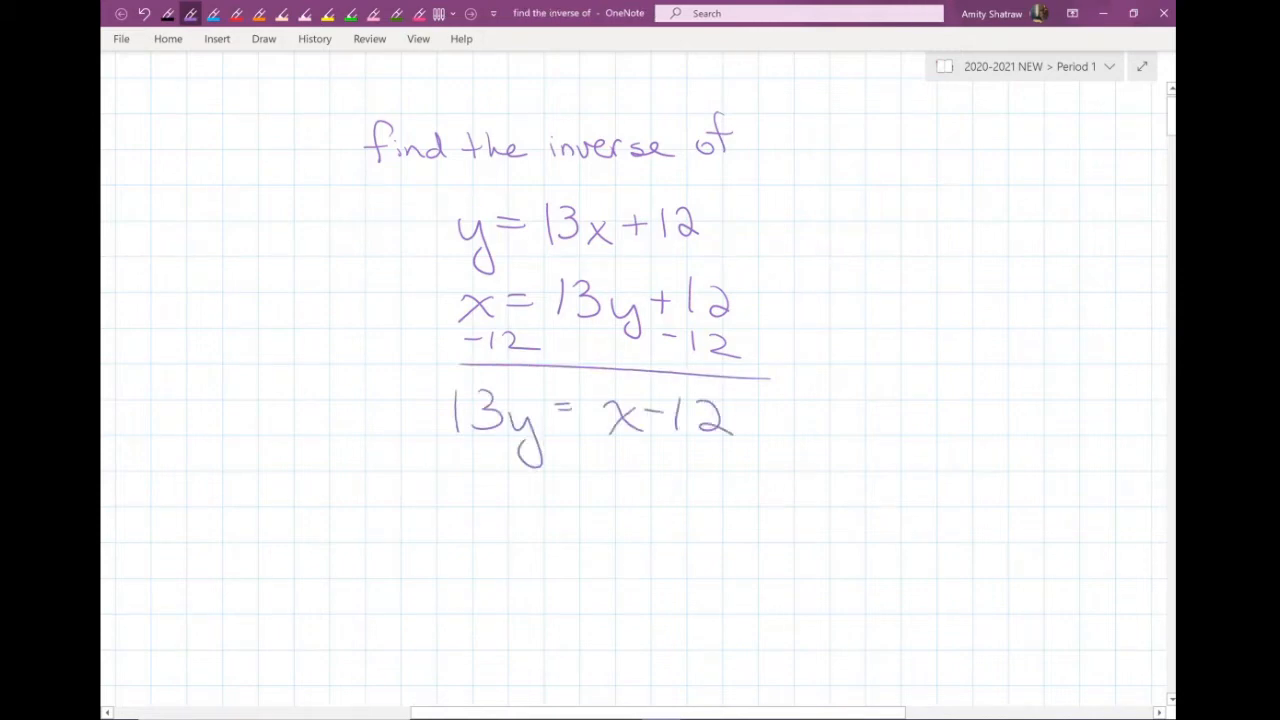
Divide each term of 13y = x − 12 by 13 with handwritten fraction bars and denominators
{"action": "left_click_drag", "start_coordinate": [454, 442], "coordinate": [552, 436]}
{"action": "left_click_drag", "start_coordinate": [478, 452], "coordinate": [482, 484]}
{"action": "mouse_move", "coordinate": [580, 446]}
{"action": "left_mouse_down"}
{"action": "mouse_move", "coordinate": [656, 438]}
{"action": "mouse_move", "coordinate": [610, 468]}
{"action": "left_mouse_up"}
{"action": "mouse_move", "coordinate": [622, 448]}
{"action": "left_mouse_down"}
{"action": "mouse_move", "coordinate": [636, 452]}
{"action": "mouse_move", "coordinate": [630, 474]}
{"action": "mouse_move", "coordinate": [736, 438]}
{"action": "left_mouse_up"}
{"action": "mouse_move", "coordinate": [705, 452]}
{"action": "left_mouse_down"}
{"action": "mouse_move", "coordinate": [705, 472]}
{"action": "mouse_move", "coordinate": [750, 478]}
{"action": "mouse_move", "coordinate": [720, 486]}
{"action": "left_mouse_up"}
Handwrite the inverse function y = 1/13 x − 12/13 below the divided equation
{"action": "left_click_drag", "start_coordinate": [447, 536], "coordinate": [460, 566]}
{"action": "mouse_move", "coordinate": [484, 540]}
{"action": "left_mouse_down"}
{"action": "mouse_move", "coordinate": [464, 594]}
{"action": "mouse_move", "coordinate": [514, 540]}
{"action": "mouse_move", "coordinate": [586, 541]}
{"action": "mouse_move", "coordinate": [554, 575]}
{"action": "left_mouse_up"}
{"action": "mouse_move", "coordinate": [564, 556]}
{"action": "left_mouse_down"}
{"action": "mouse_move", "coordinate": [582, 567]}
{"action": "mouse_move", "coordinate": [568, 580]}
{"action": "left_mouse_up"}
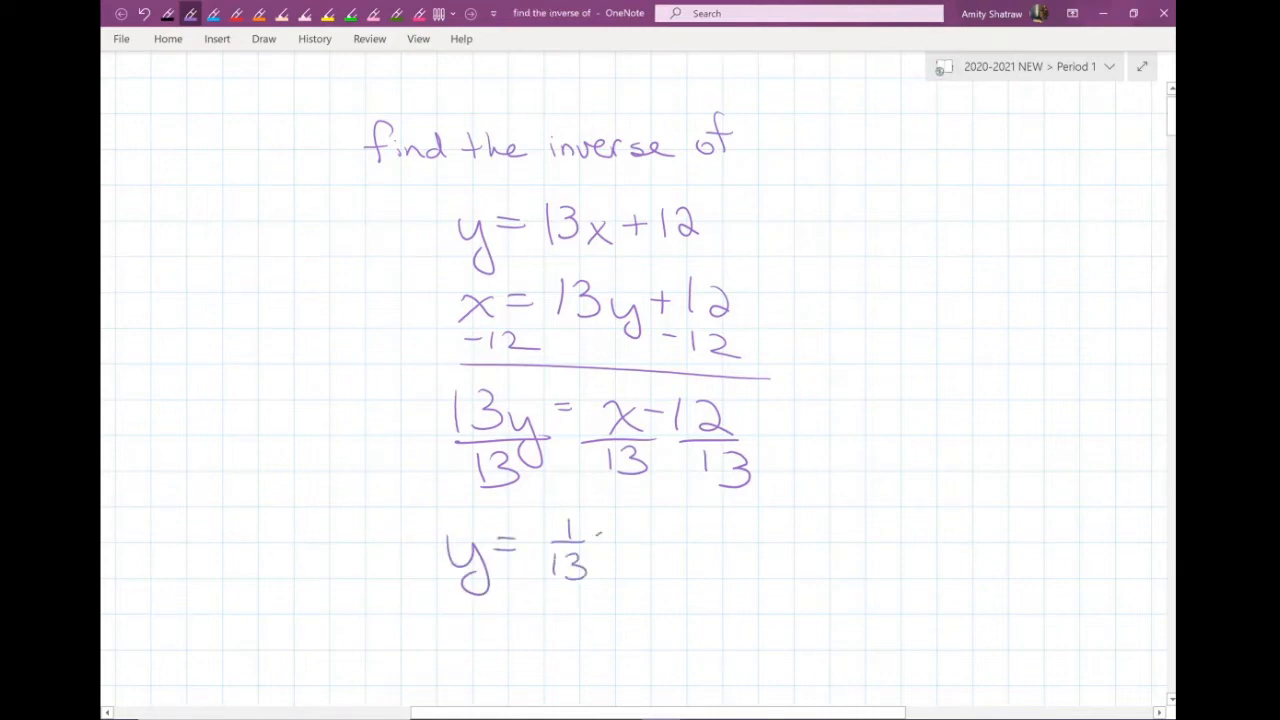
{"action": "left_click_drag", "start_coordinate": [600, 532], "coordinate": [624, 552]}
{"action": "mouse_move", "coordinate": [622, 532]}
{"action": "left_mouse_down"}
{"action": "mouse_move", "coordinate": [602, 550]}
{"action": "mouse_move", "coordinate": [648, 531]}
{"action": "mouse_move", "coordinate": [673, 537]}
{"action": "left_mouse_up"}
{"action": "mouse_move", "coordinate": [697, 516]}
{"action": "left_mouse_down"}
{"action": "mouse_move", "coordinate": [712, 543]}
{"action": "mouse_move", "coordinate": [685, 586]}
{"action": "mouse_move", "coordinate": [700, 588]}
{"action": "left_mouse_up"}
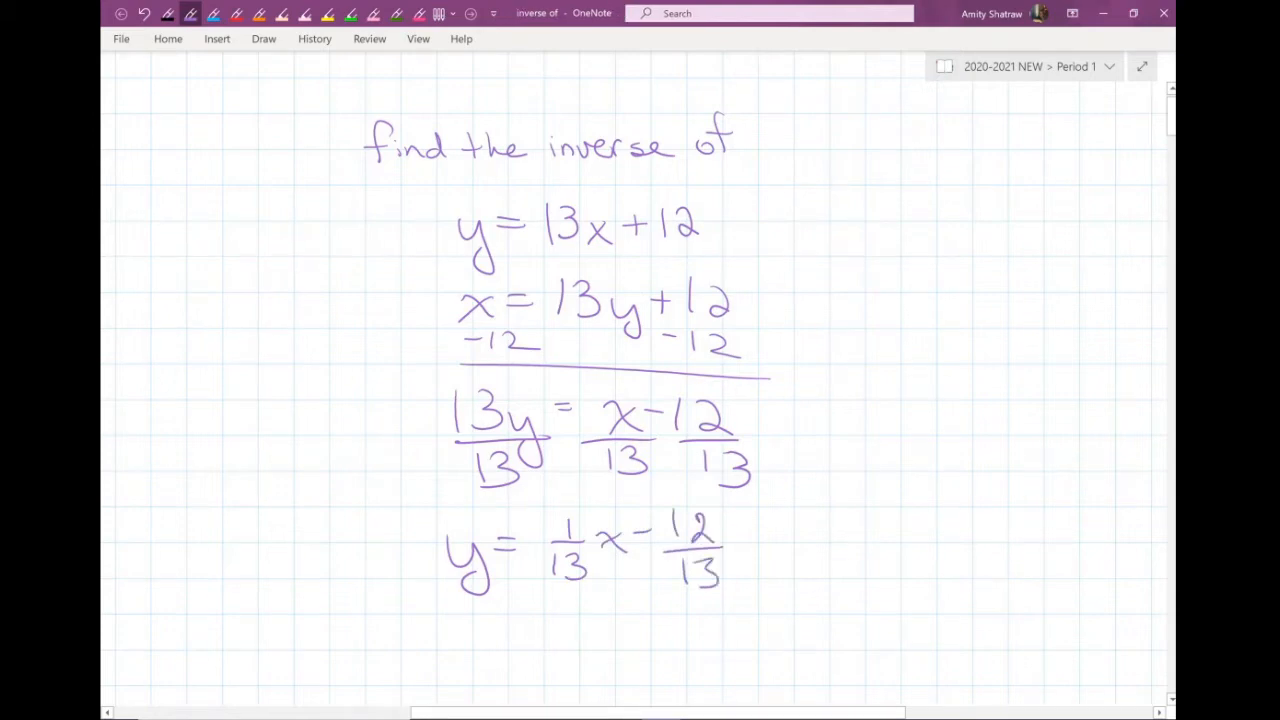
Circle the original equation y = 13x + 12 and the inverse equation with the yellow highlighter
{"action": "left_click", "coordinate": [328, 13]}
{"action": "mouse_move", "coordinate": [448, 192]}
{"action": "left_mouse_down"}
{"action": "mouse_move", "coordinate": [594, 268]}
{"action": "mouse_move", "coordinate": [536, 192]}
{"action": "left_mouse_up"}
{"action": "mouse_move", "coordinate": [378, 525]}
{"action": "left_mouse_down"}
{"action": "mouse_move", "coordinate": [694, 497]}
{"action": "mouse_move", "coordinate": [497, 517]}
{"action": "left_mouse_up"}
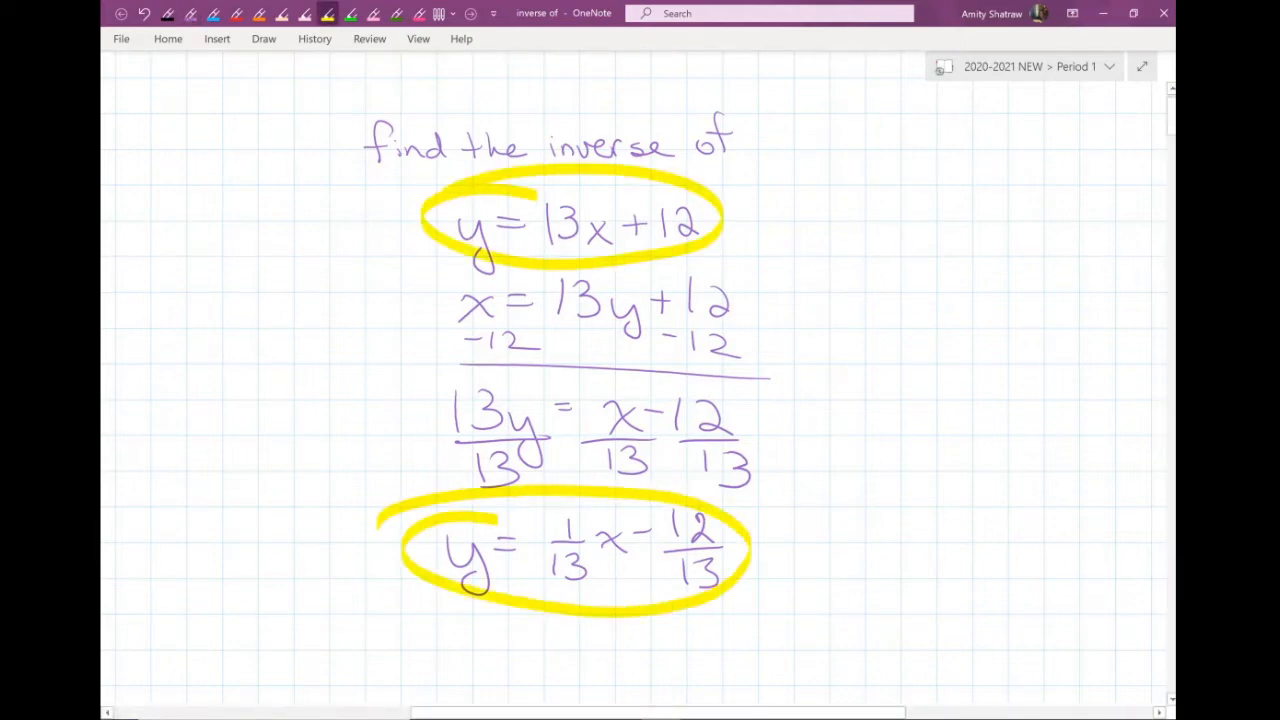
Switch to the Desmos site, log in with the first listed Google account and open the Graphing Calculator
{"action": "key", "text": "alt+Tab"}
{"action": "key", "text": "alt+Tab"}
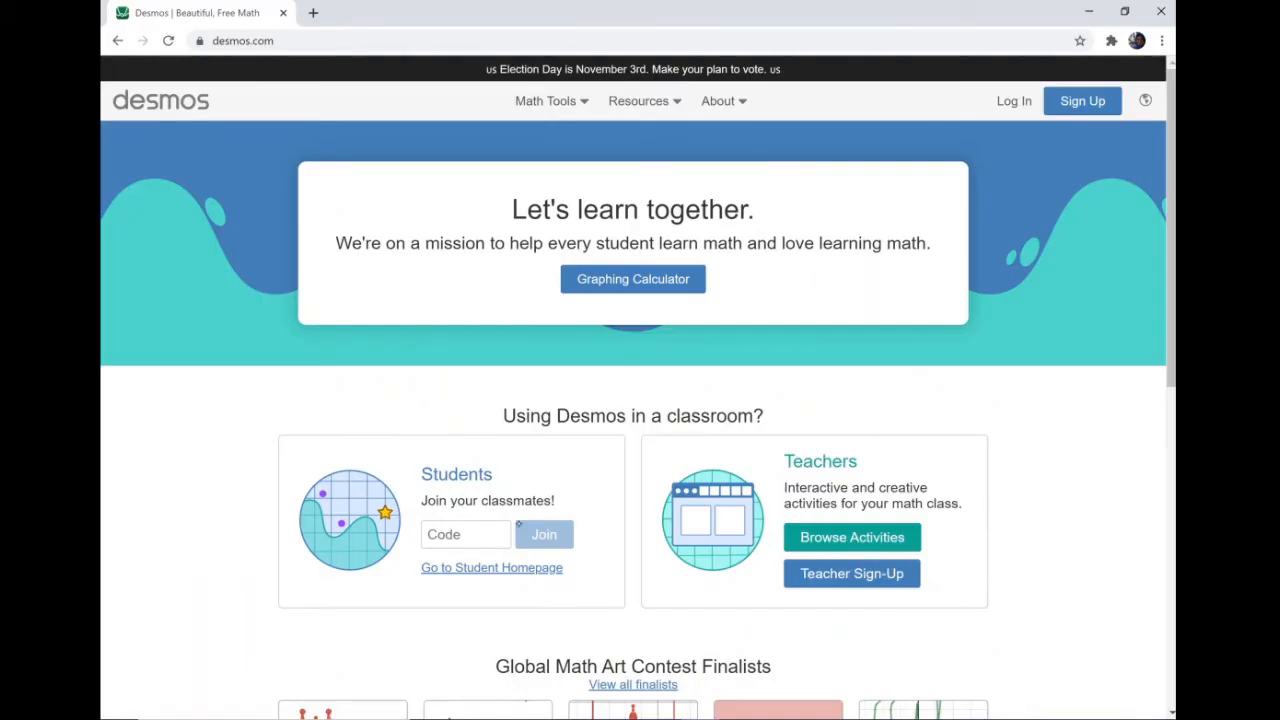
{"action": "left_click", "coordinate": [1014, 101]}
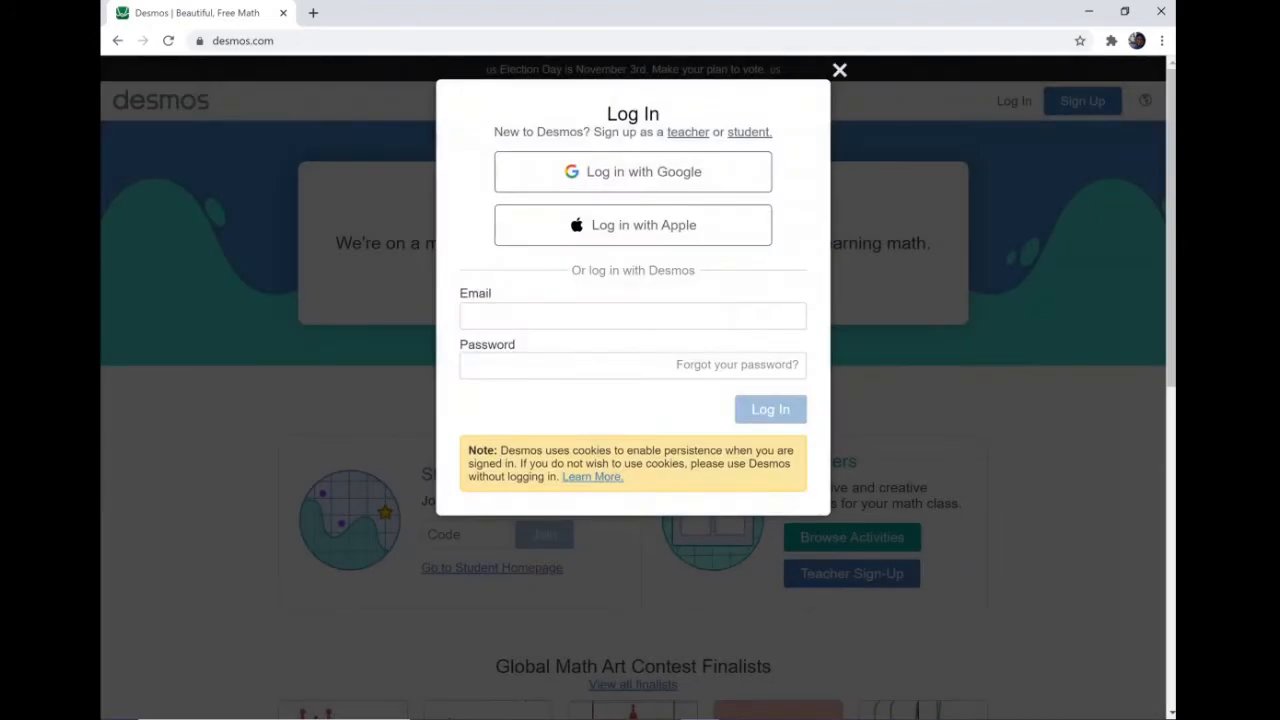
{"action": "left_click", "coordinate": [633, 172]}
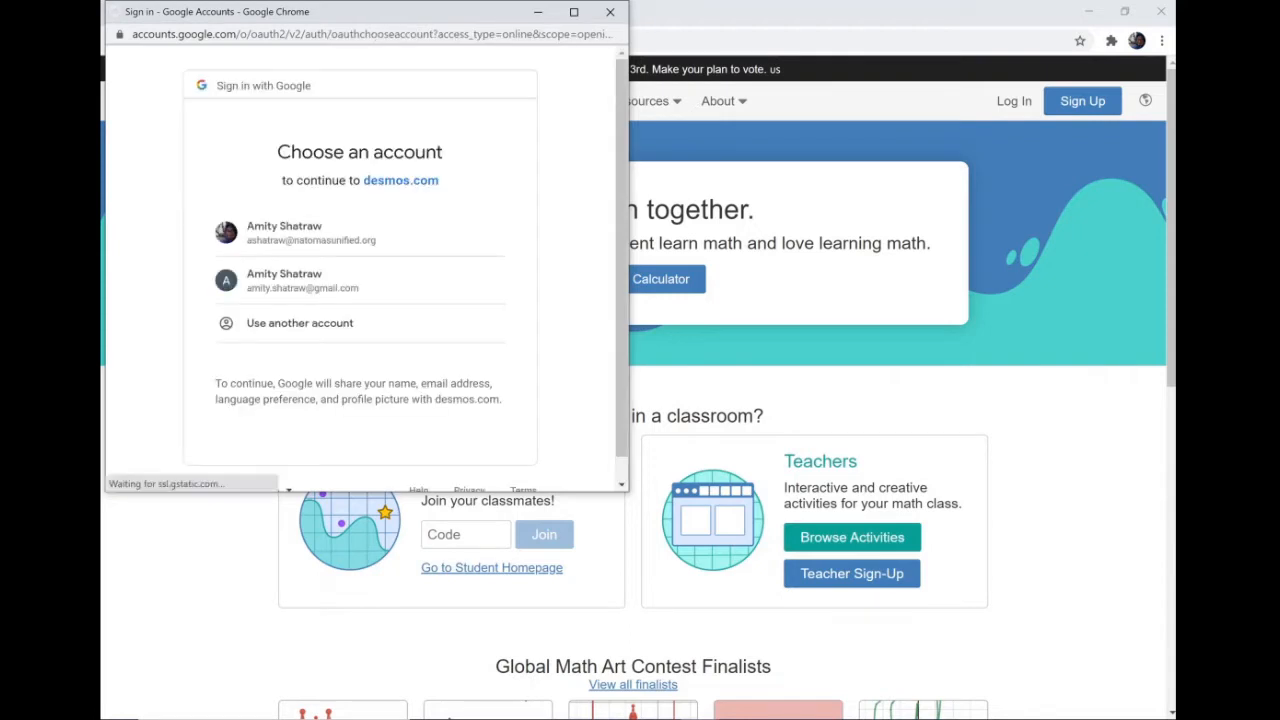
{"action": "left_click", "coordinate": [311, 233]}
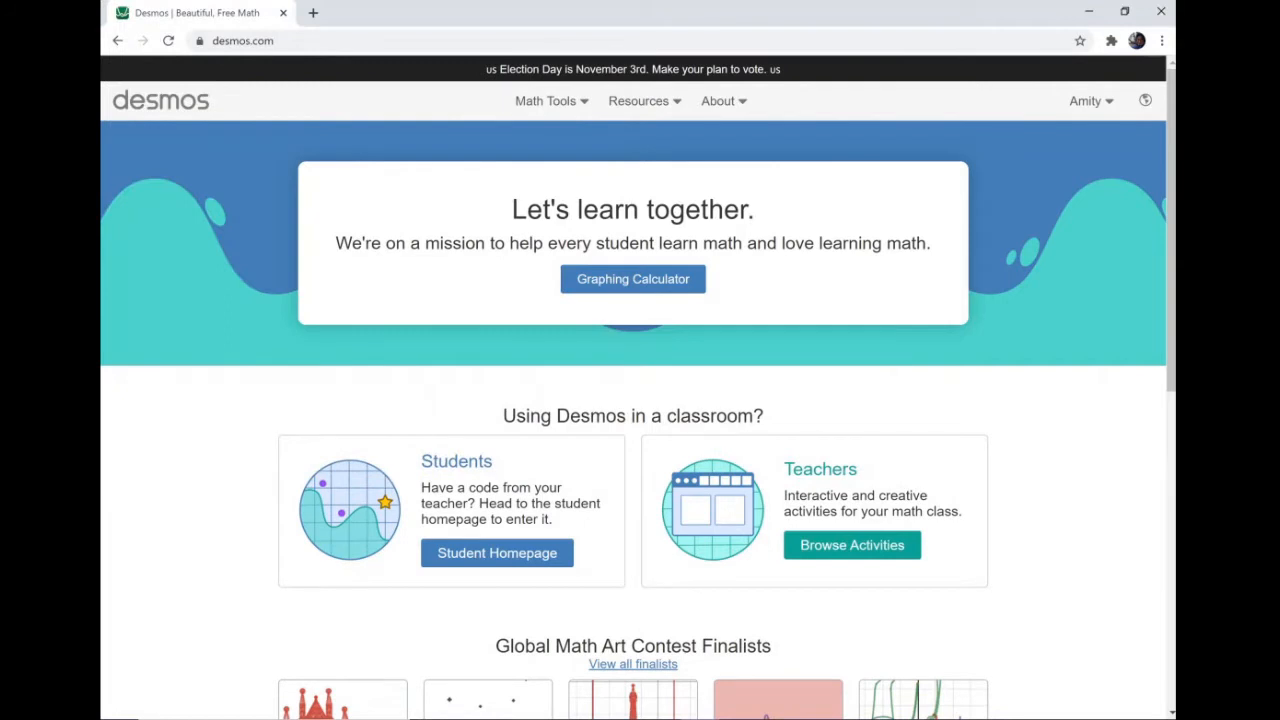
{"action": "left_click", "coordinate": [633, 279]}
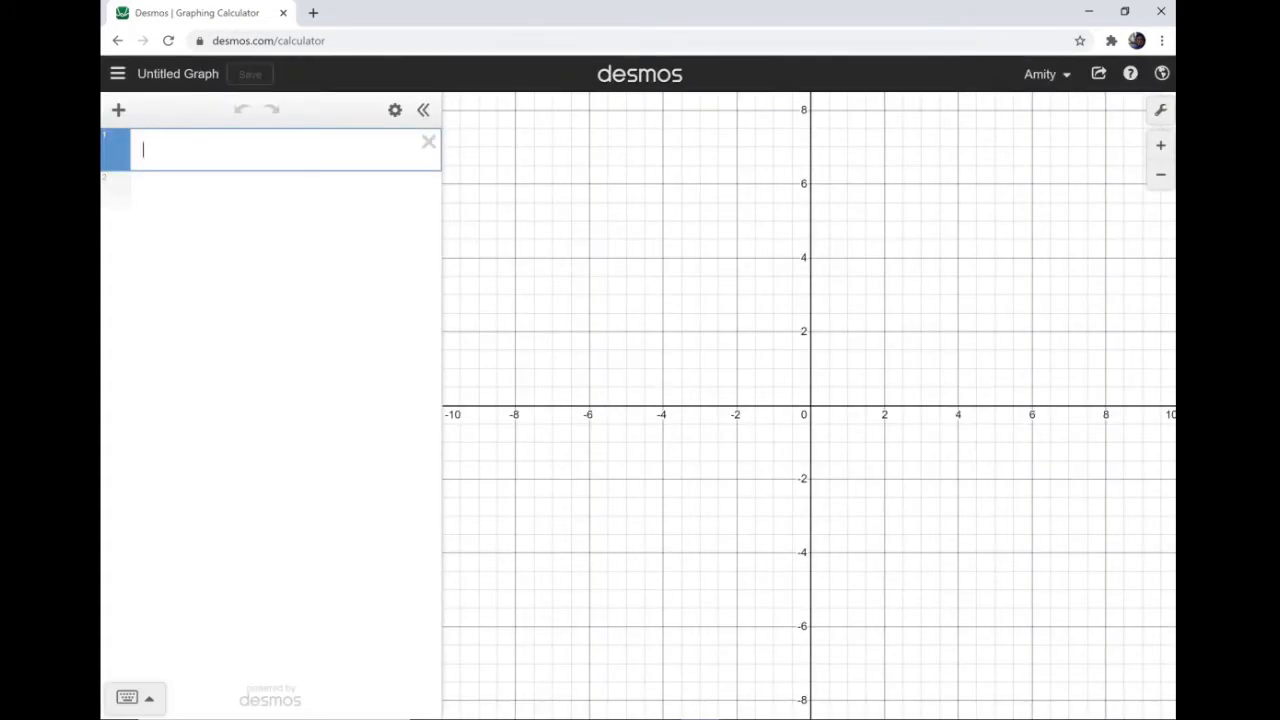
Save the blank graph with the title "Ranch Logo" followed by the author's surname
{"action": "key", "text": "ctrl+s"}
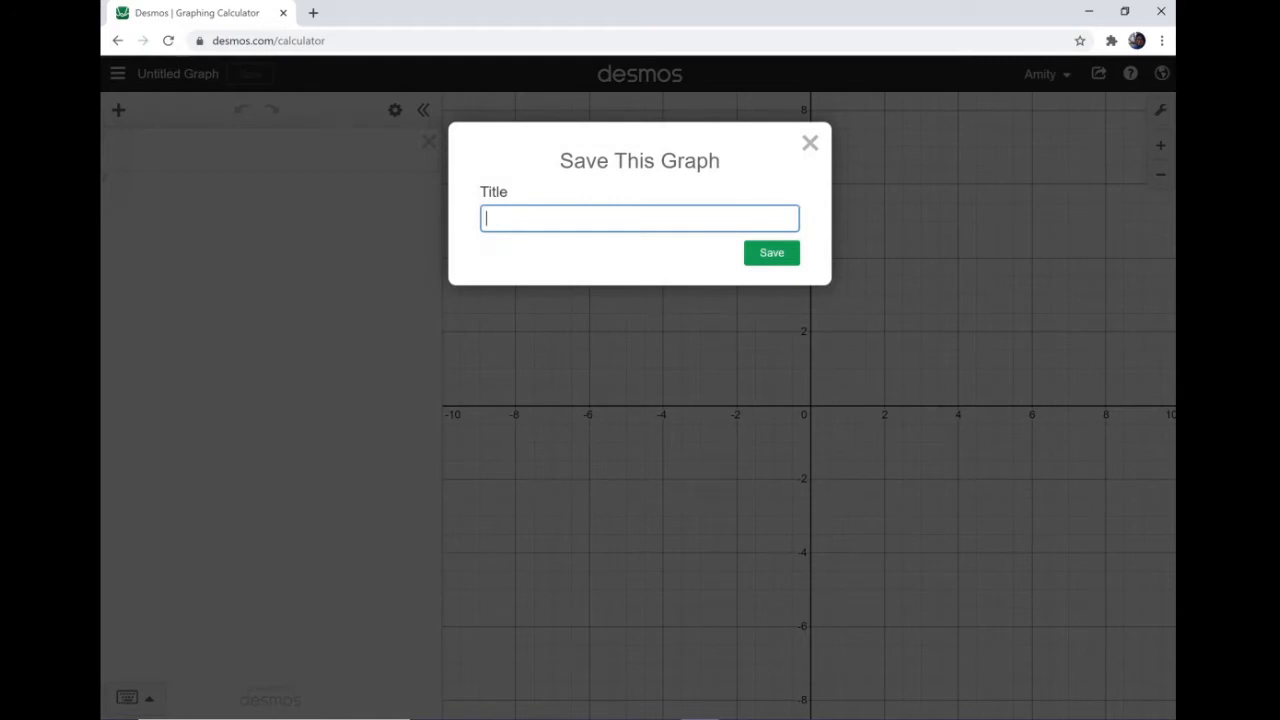
{"action": "type", "text": "Ranch "}
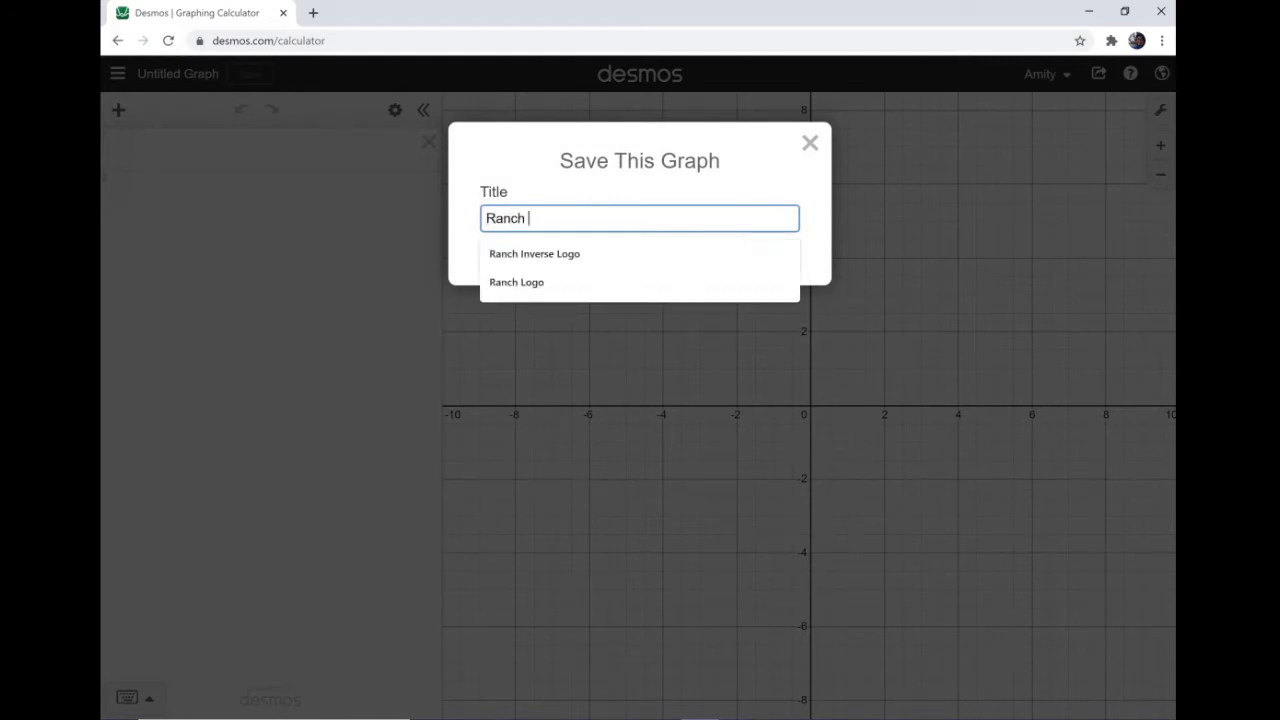
{"action": "type", "text": "Logo Shatraw"}
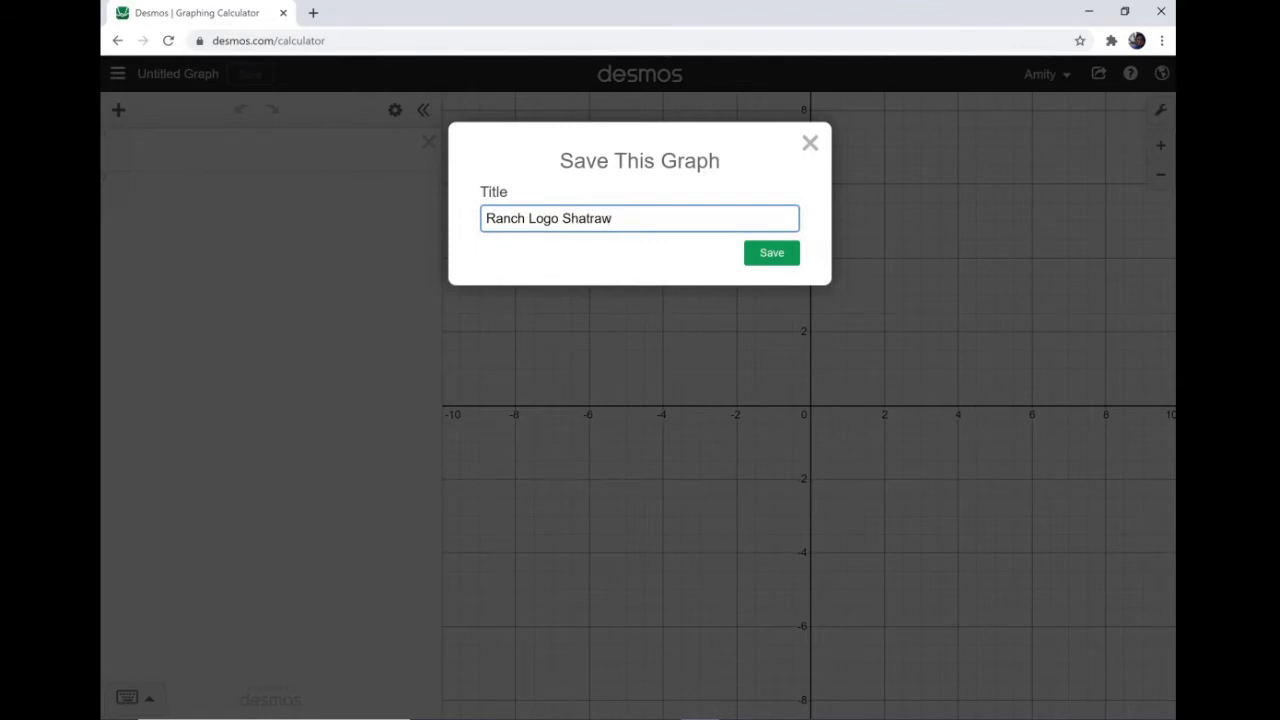
{"action": "key", "text": "Return"}
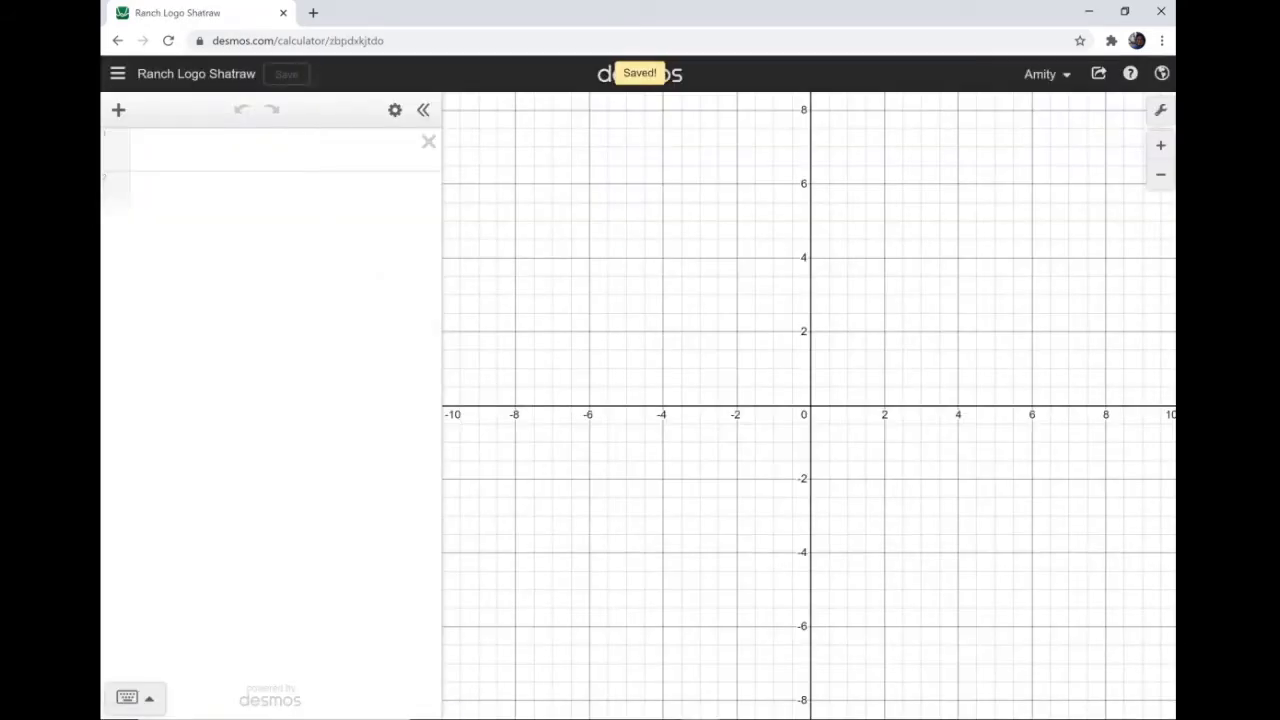
Graph the line y = 13x + 12 as the first expression
{"action": "left_click", "coordinate": [258, 150]}
{"action": "type", "text": "y = 13"}
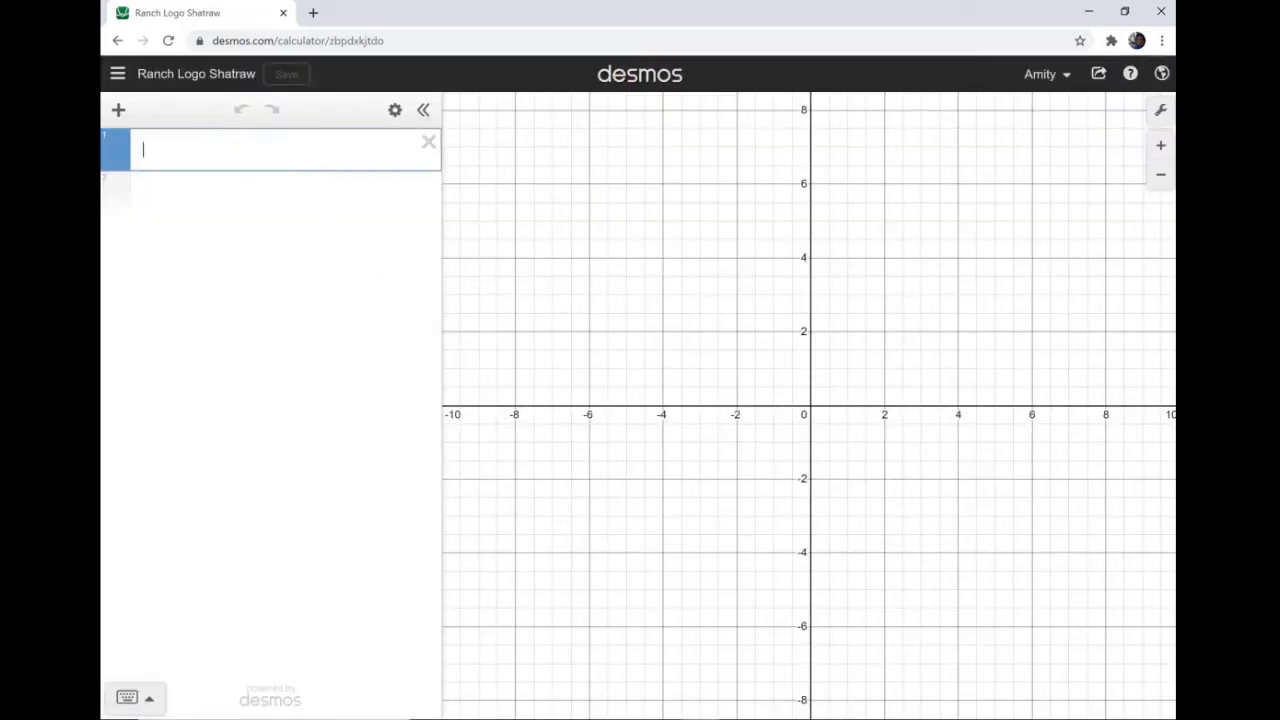
{"action": "type", "text": "x + 12"}
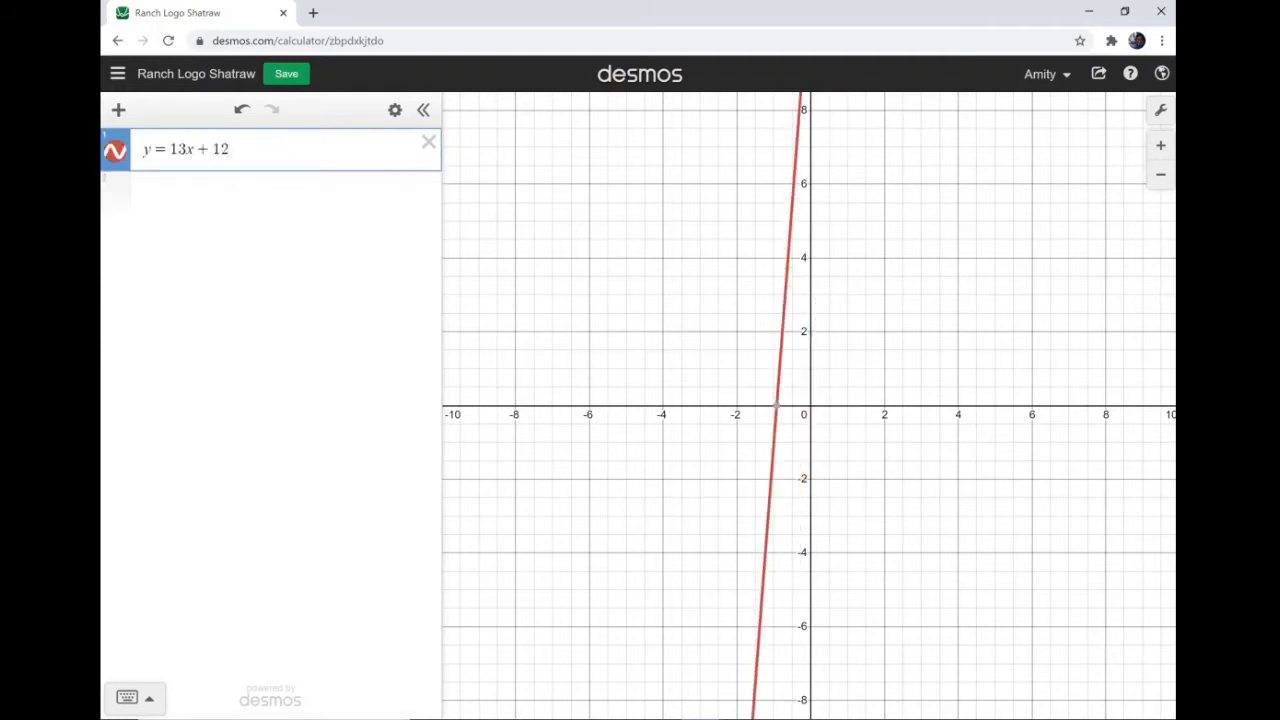
Graph the inverse line y = 1/13 x − 12/13 as the second expression
{"action": "key", "text": "Return"}
{"action": "type", "text": "y "}
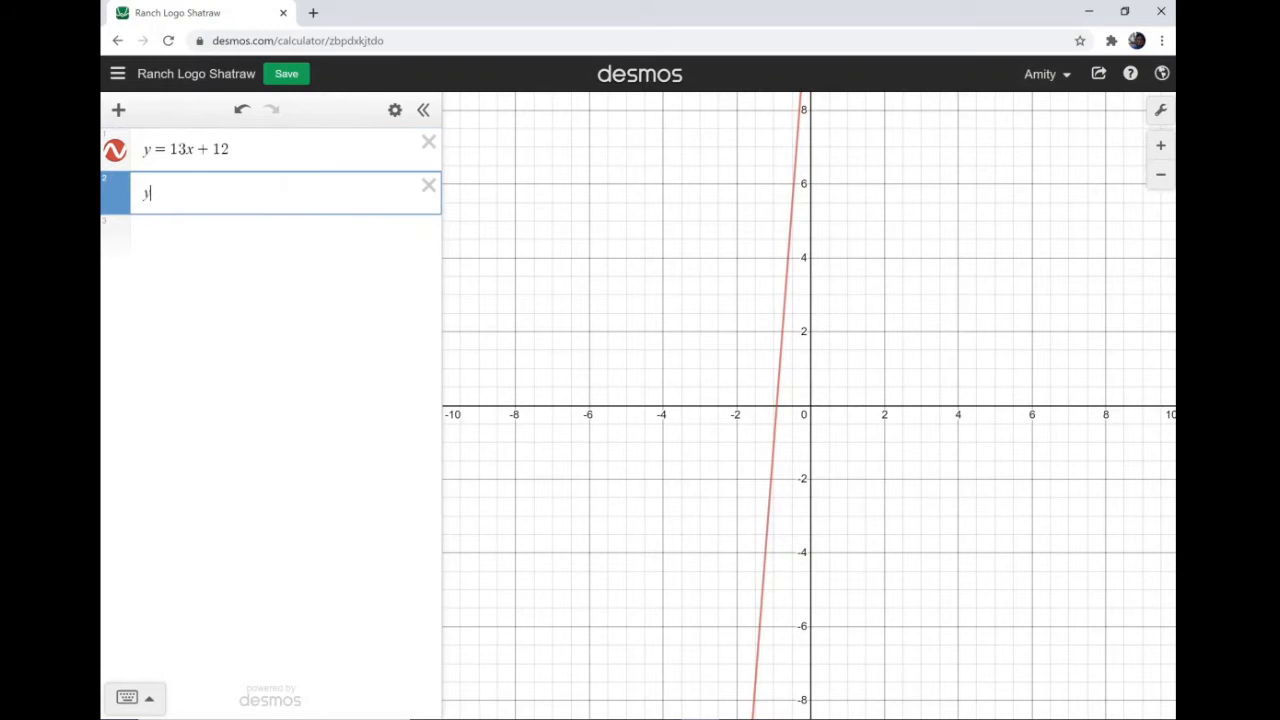
{"action": "type", "text": "= 1"}
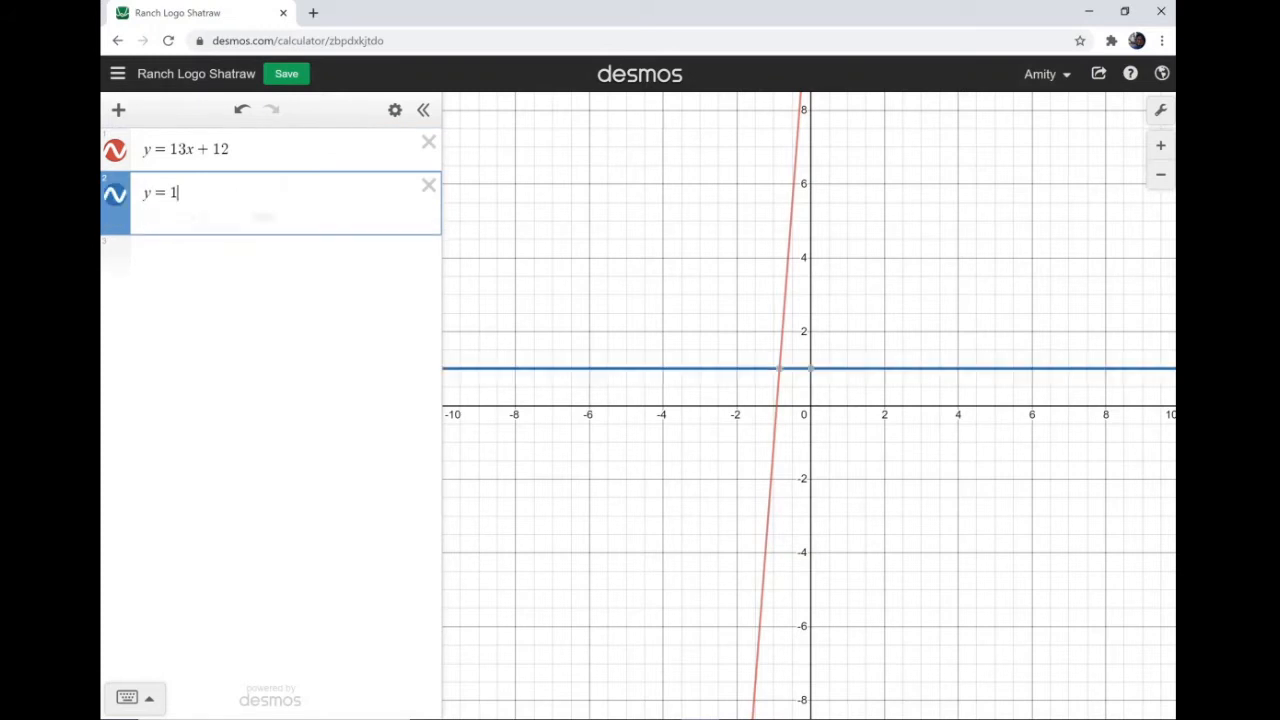
{"action": "type", "text": "/13"}
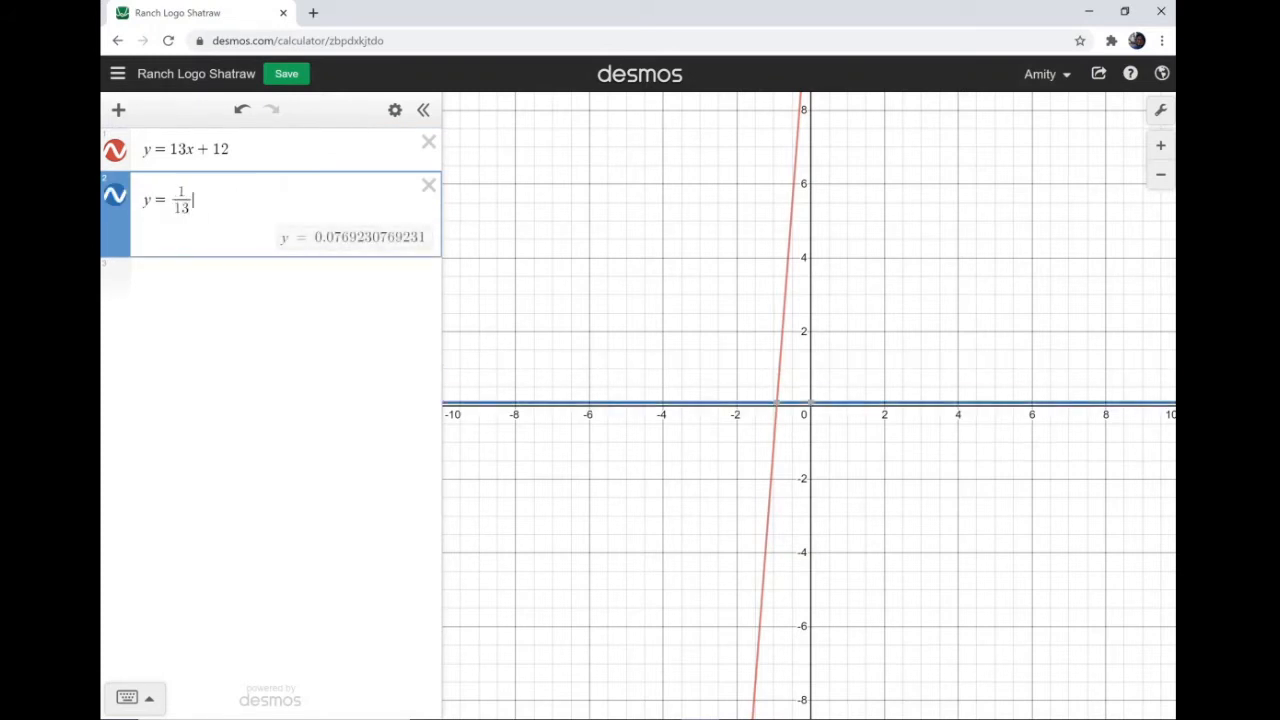
{"action": "key", "text": "Right"}
{"action": "type", "text": "x"}
{"action": "type", "text": "-"}
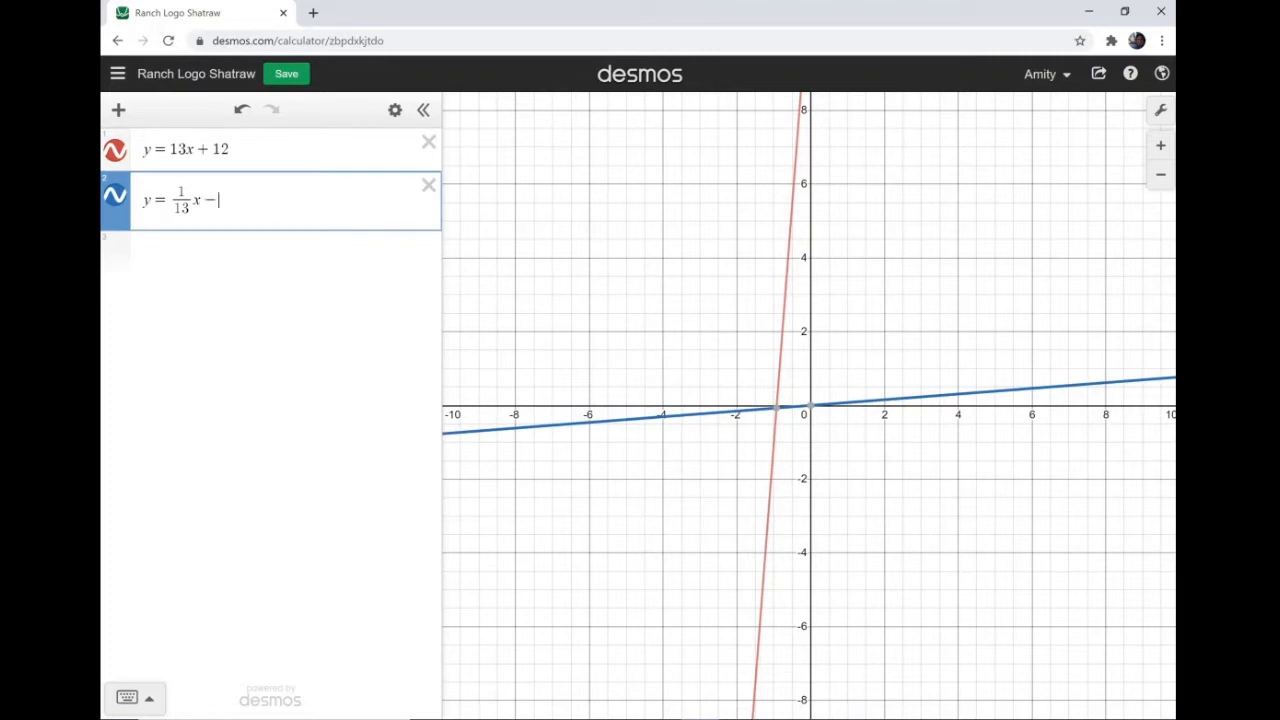
{"action": "type", "text": "12/13"}
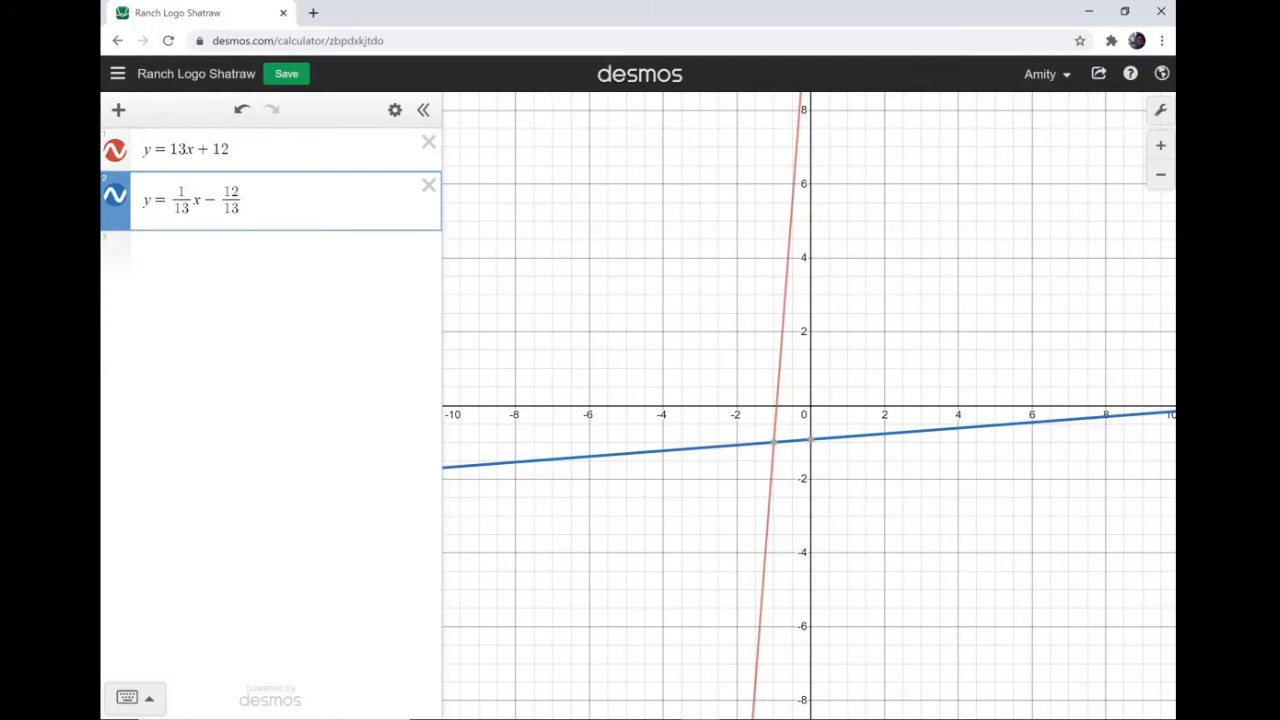
Change the colour of the inverse line y = 1/13 x − 12/13 to red and keep it shown on the graph
{"action": "left_click", "coordinate": [115, 195]}
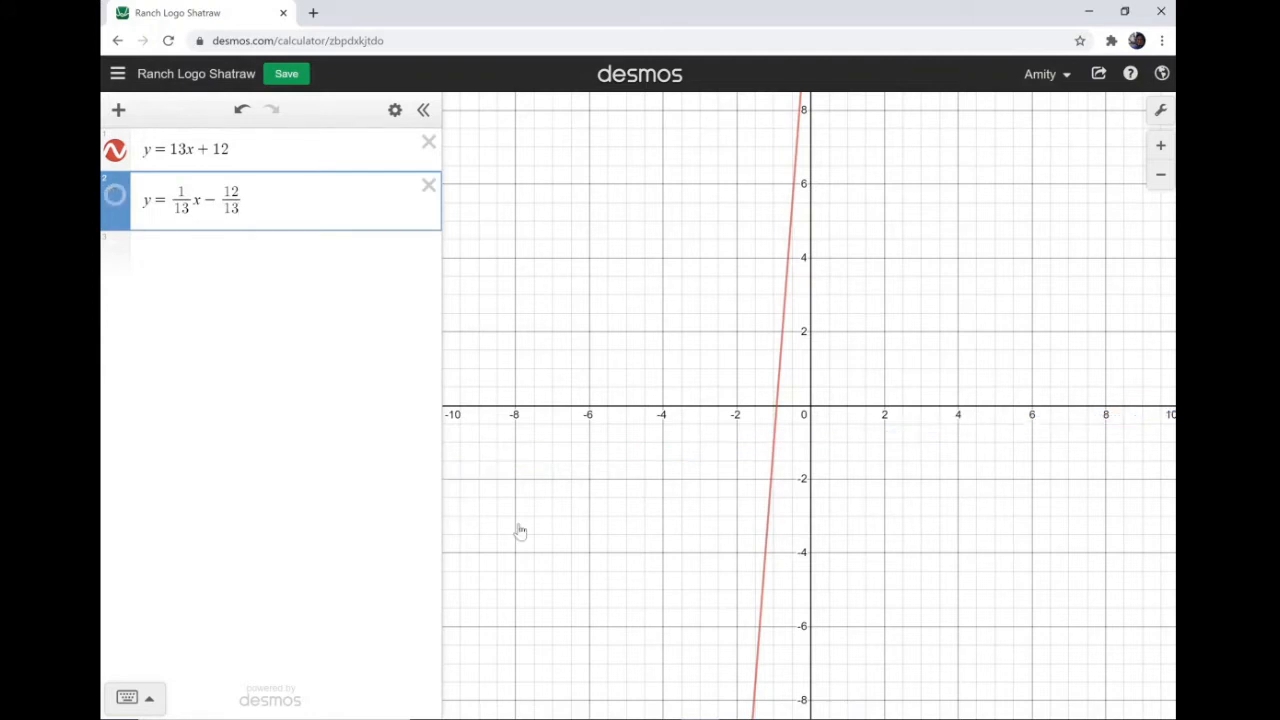
{"action": "left_click", "coordinate": [115, 195]}
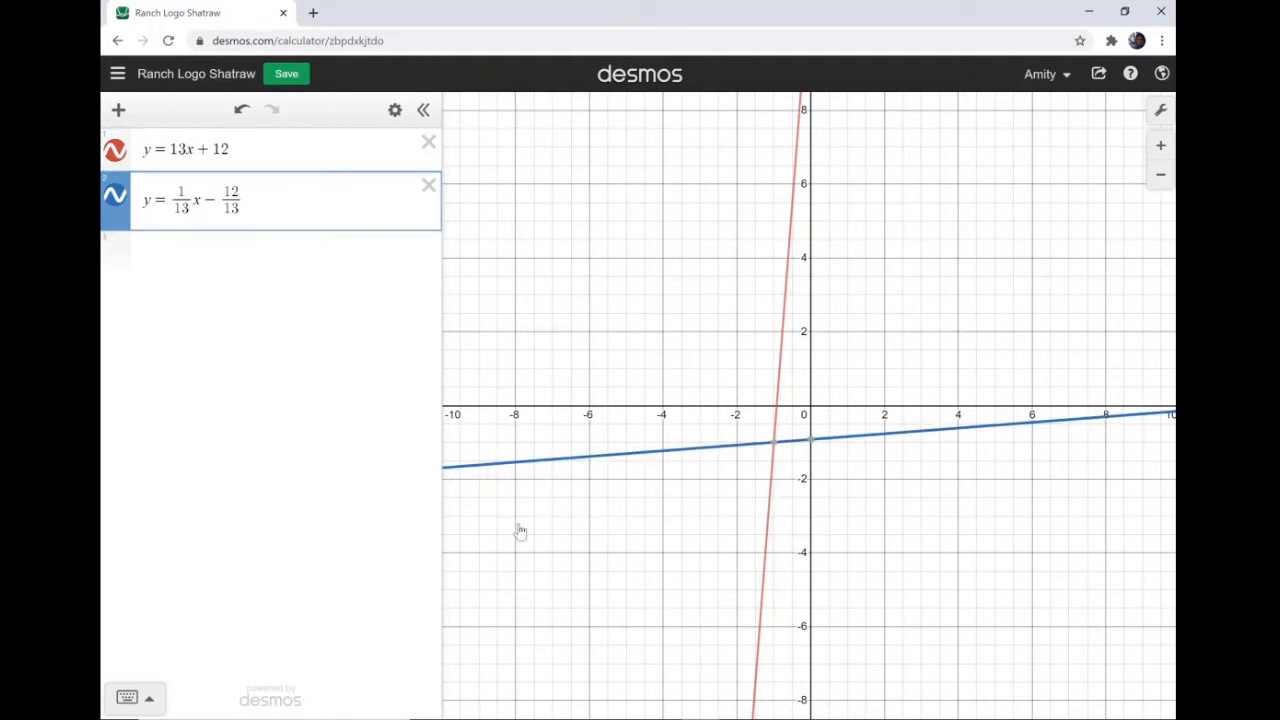
{"action": "left_click", "coordinate": [115, 195]}
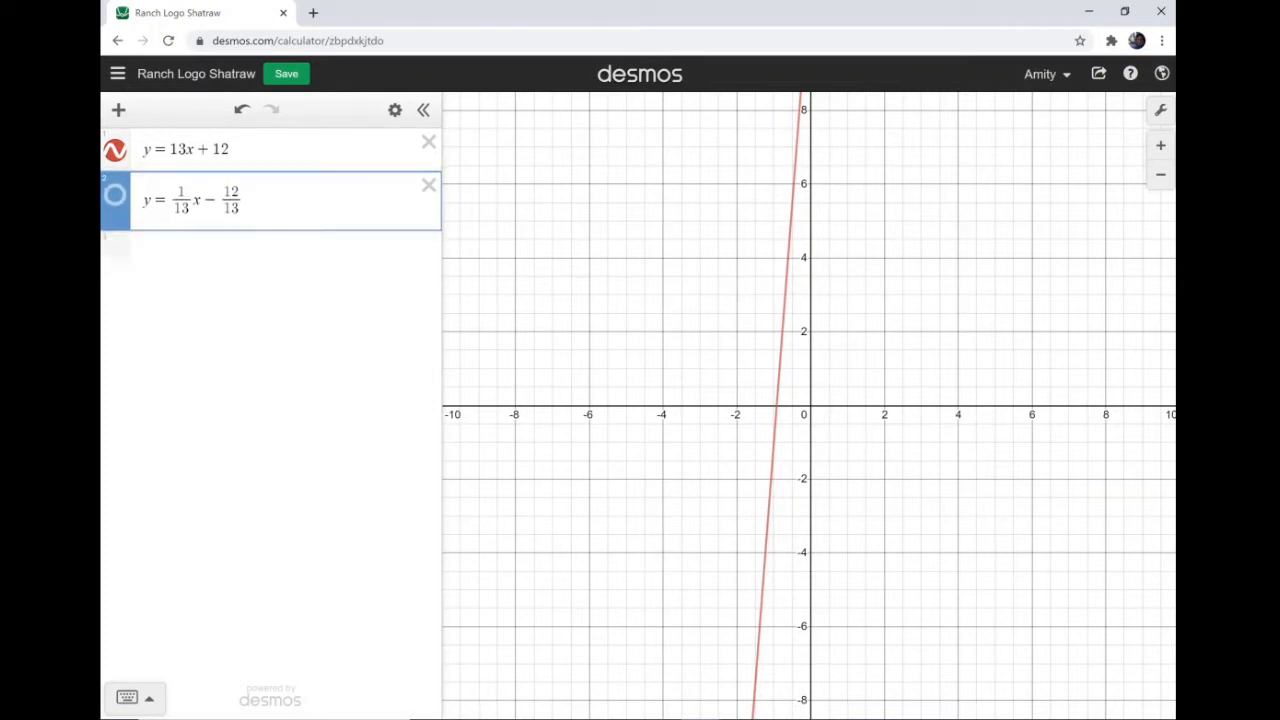
{"action": "left_click", "coordinate": [115, 195]}
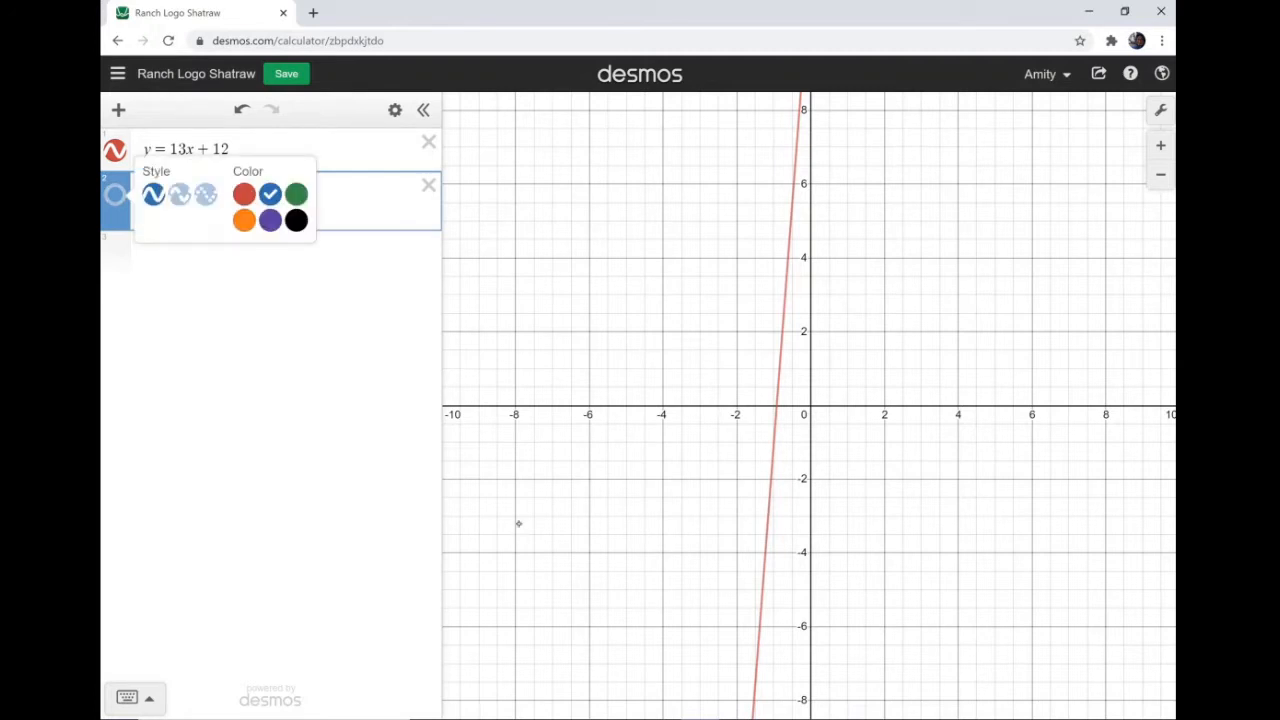
{"action": "left_click", "coordinate": [244, 194]}
{"action": "left_click", "coordinate": [520, 531]}
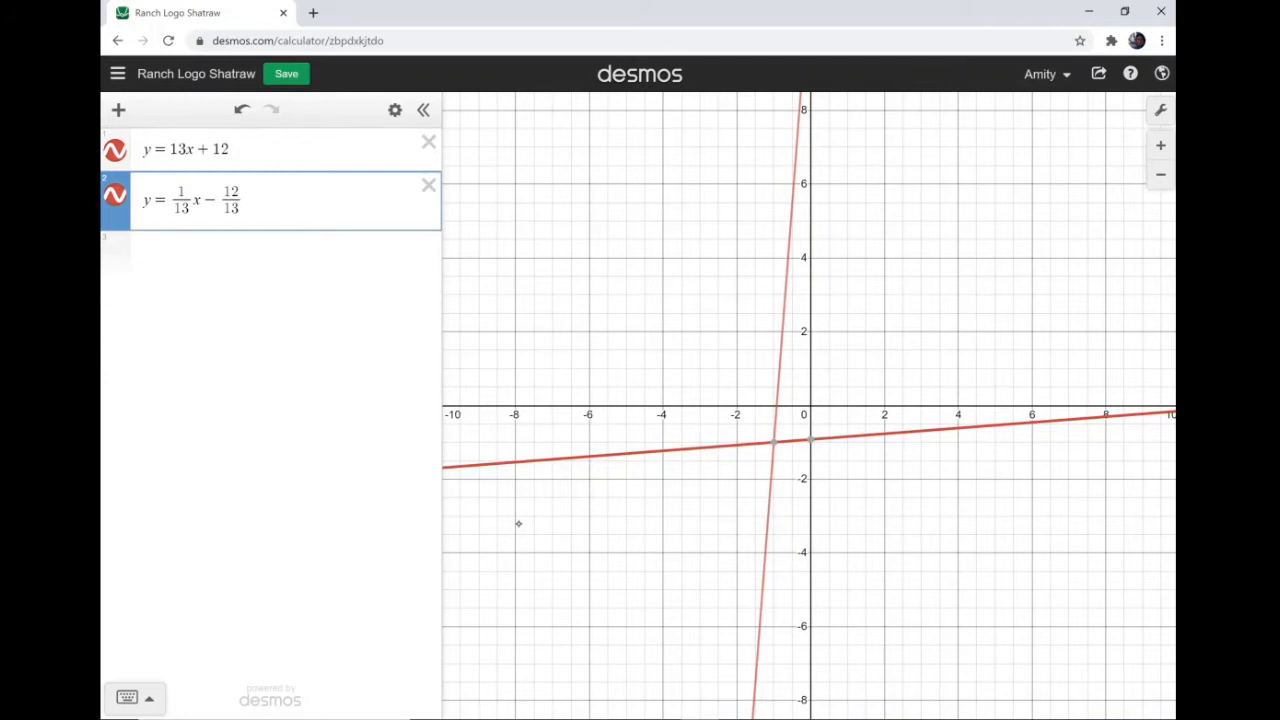
Graph the line y = x as the third expression and change its colour to black
{"action": "key", "text": "Return"}
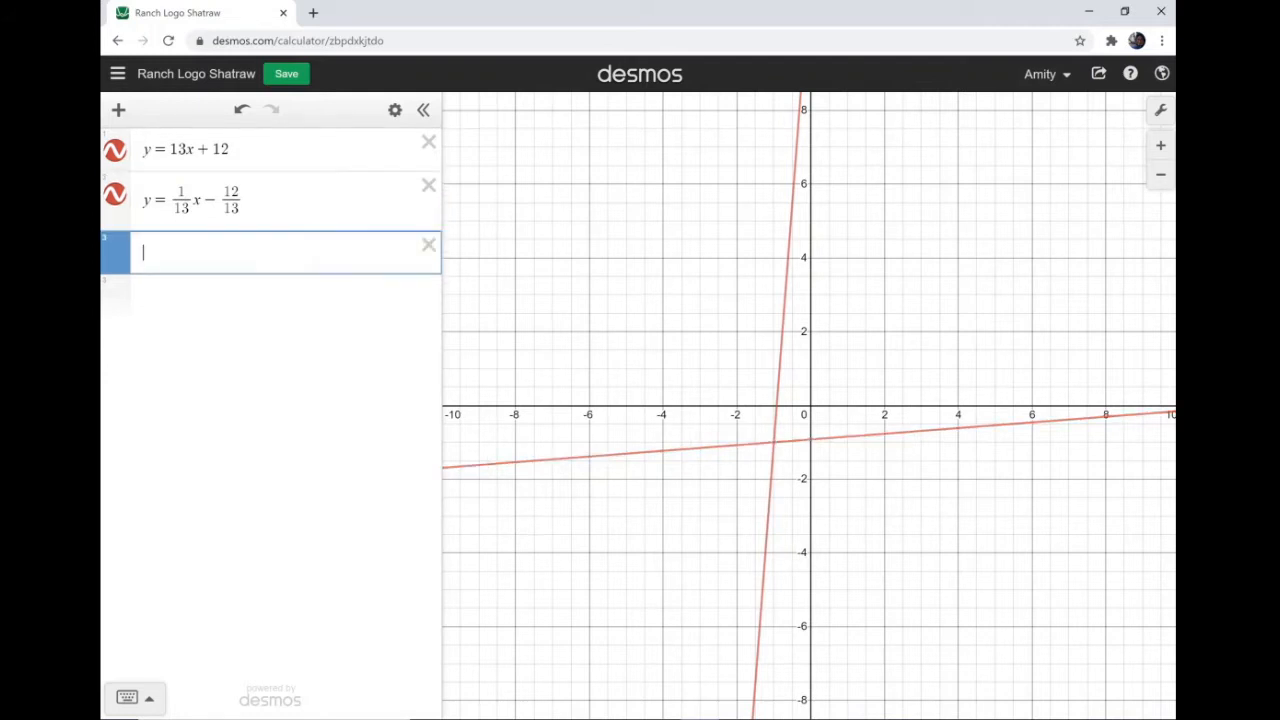
{"action": "type", "text": "y = x"}
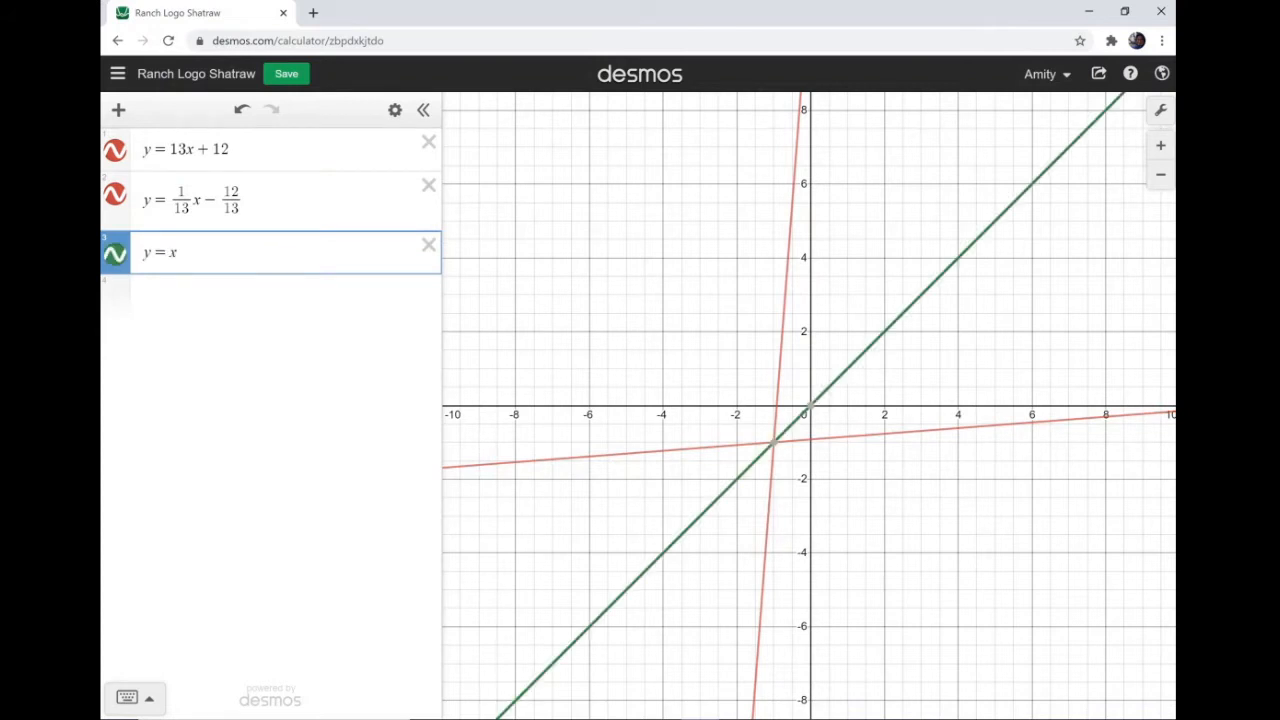
{"action": "left_click", "coordinate": [115, 254]}
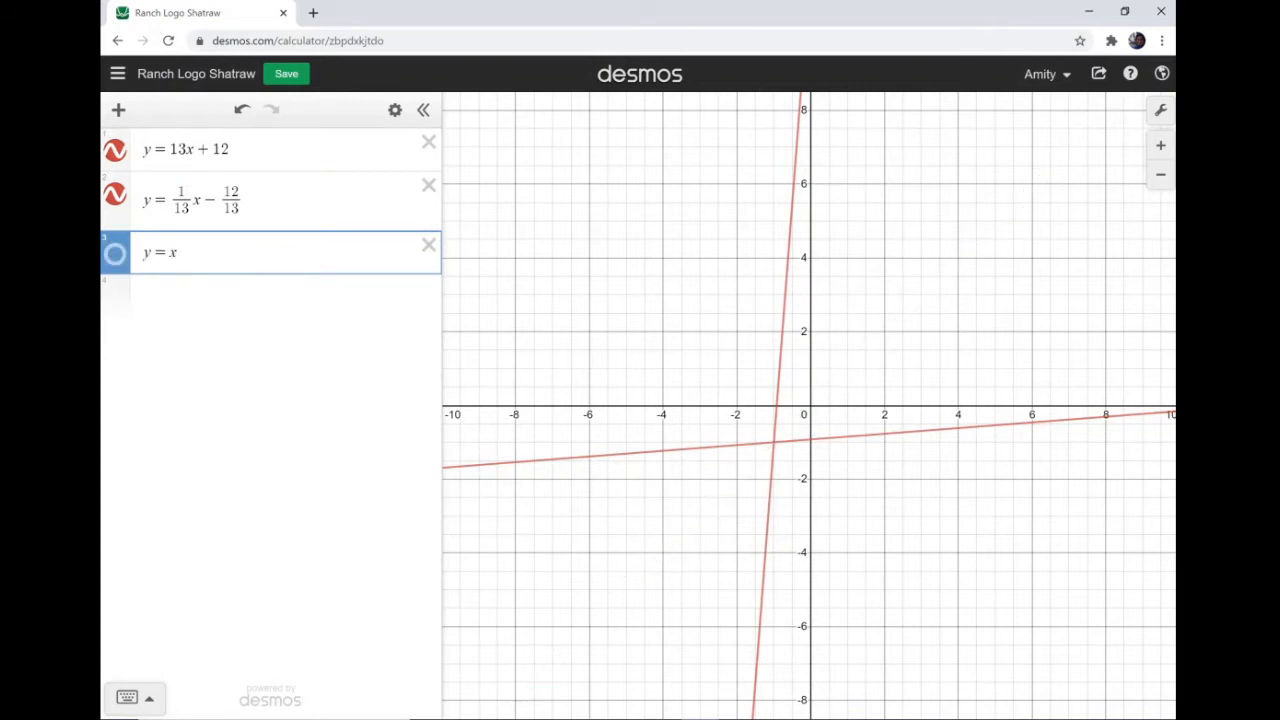
{"action": "left_click", "coordinate": [115, 254]}
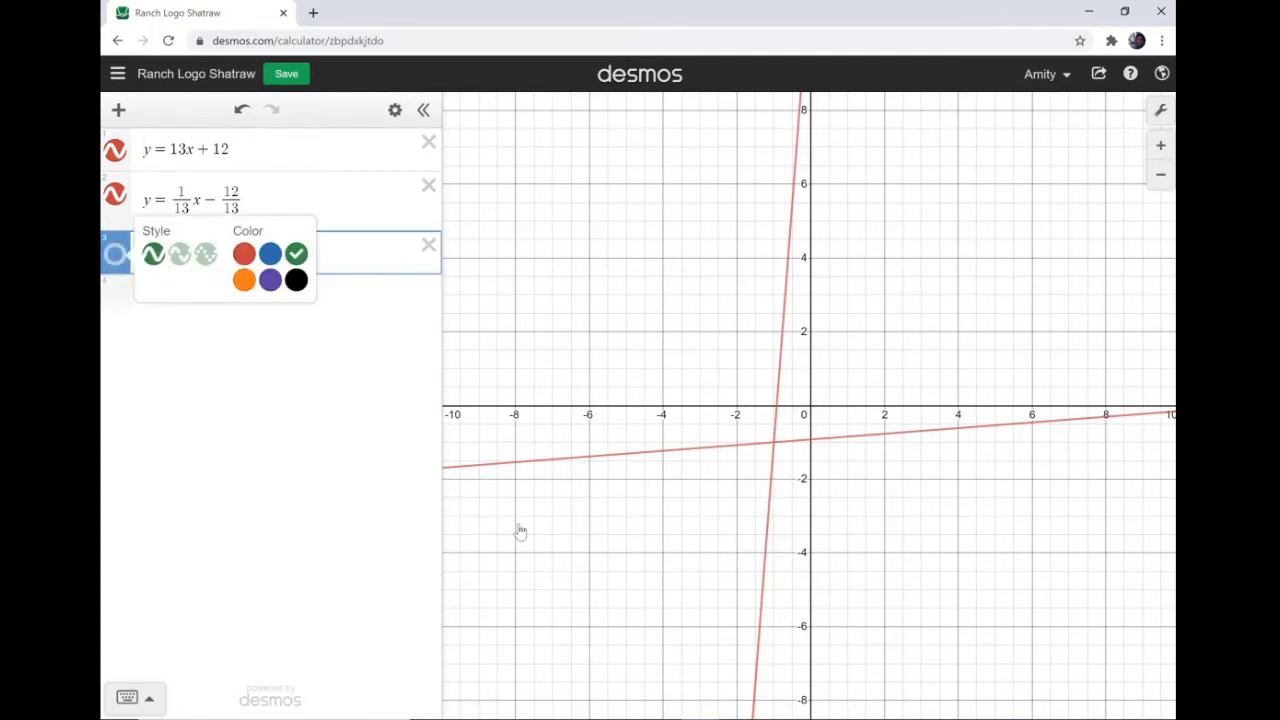
{"action": "left_click", "coordinate": [296, 280]}
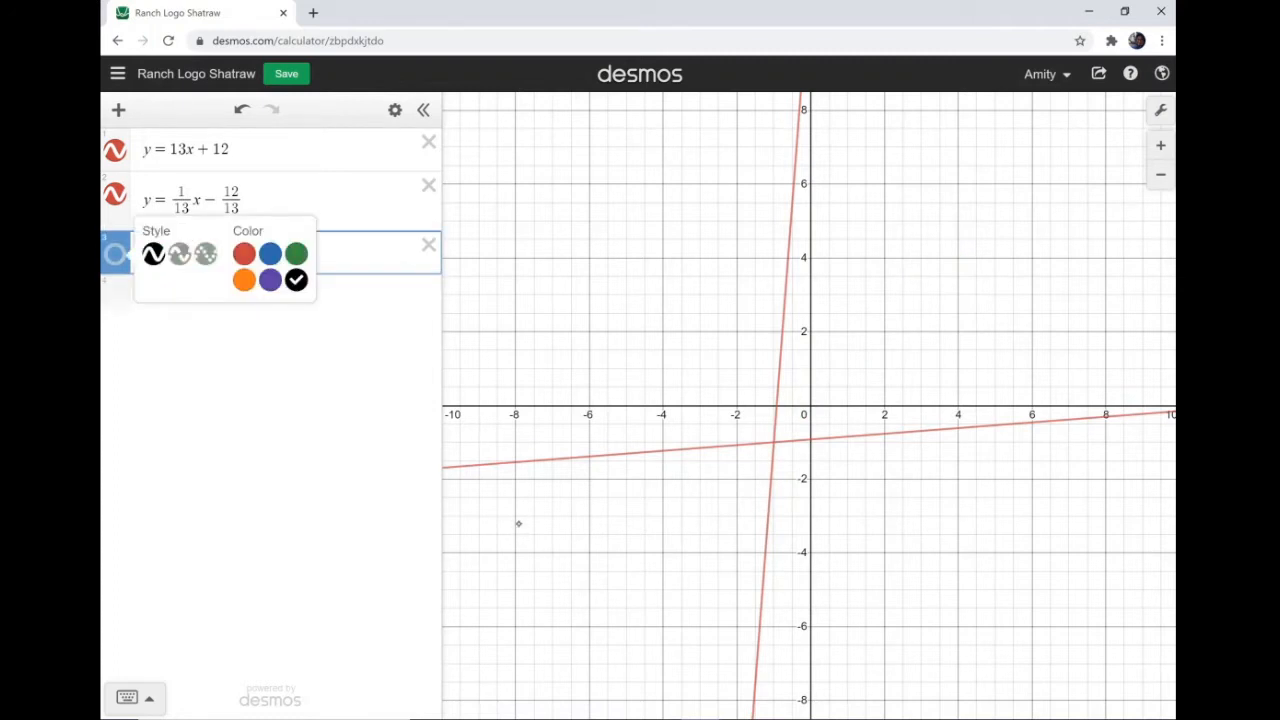
{"action": "left_click", "coordinate": [115, 254]}
{"action": "left_click", "coordinate": [115, 254]}
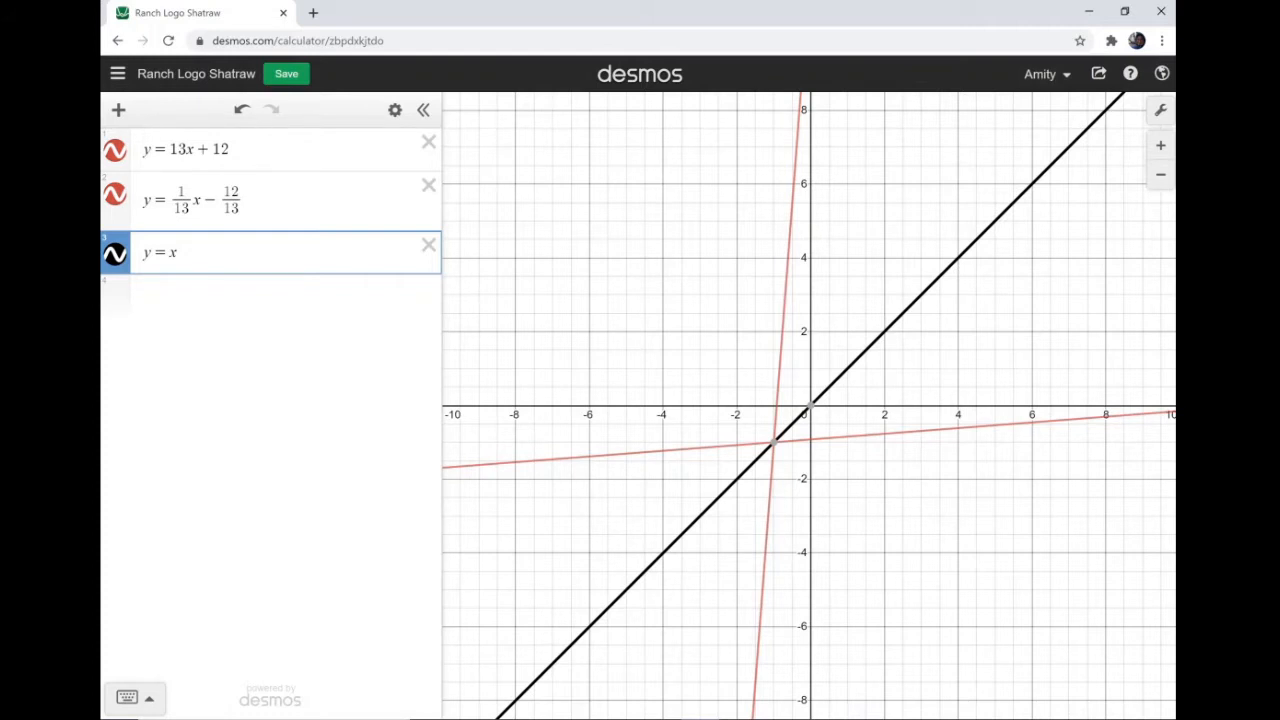
Rewrite the third equation as y = 1x and enter y = 1x as the fourth expression
{"action": "left_click", "coordinate": [248, 295]}
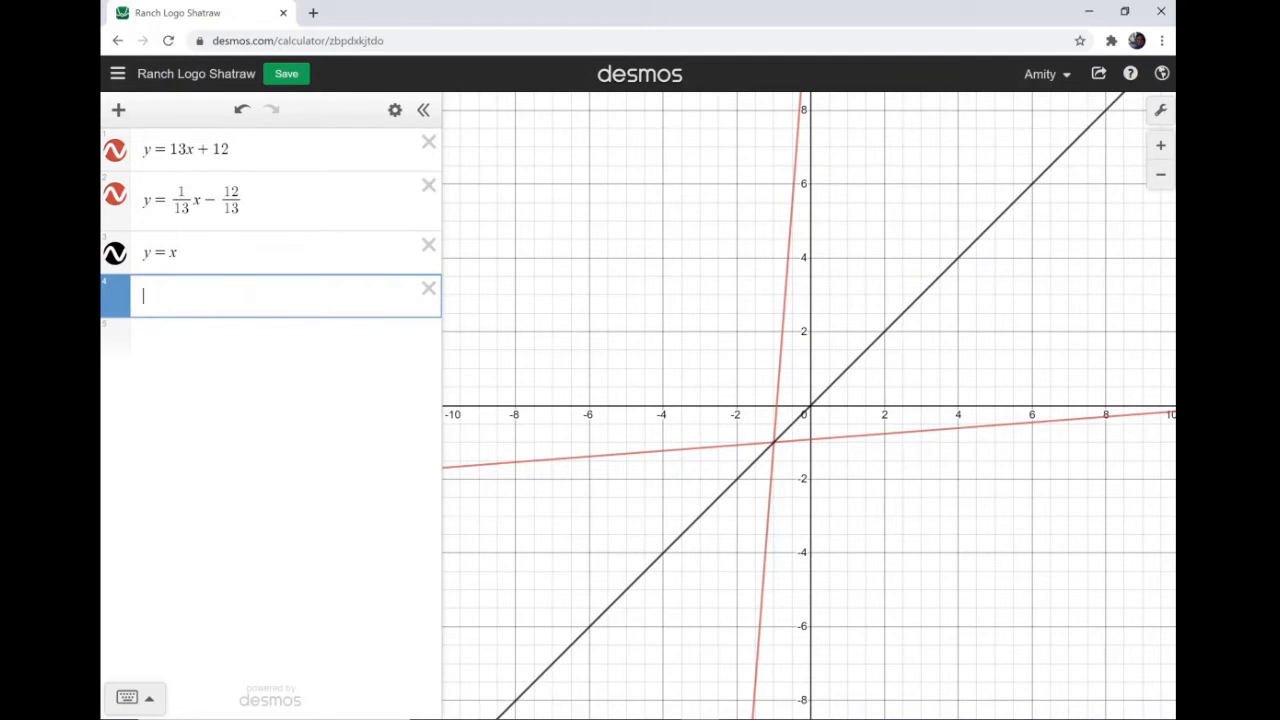
{"action": "type", "text": "y="}
{"action": "left_click", "coordinate": [178, 253]}
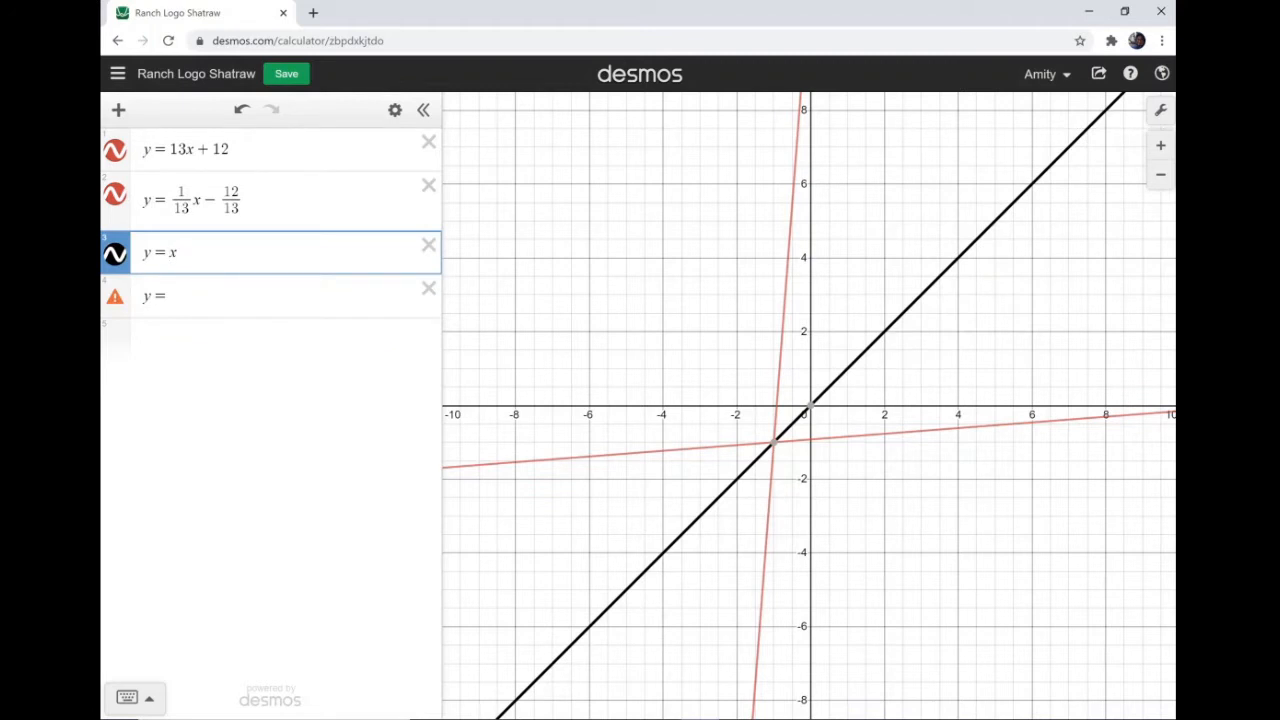
{"action": "key", "text": "Left"}
{"action": "type", "text": "1"}
{"action": "left_click", "coordinate": [170, 296]}
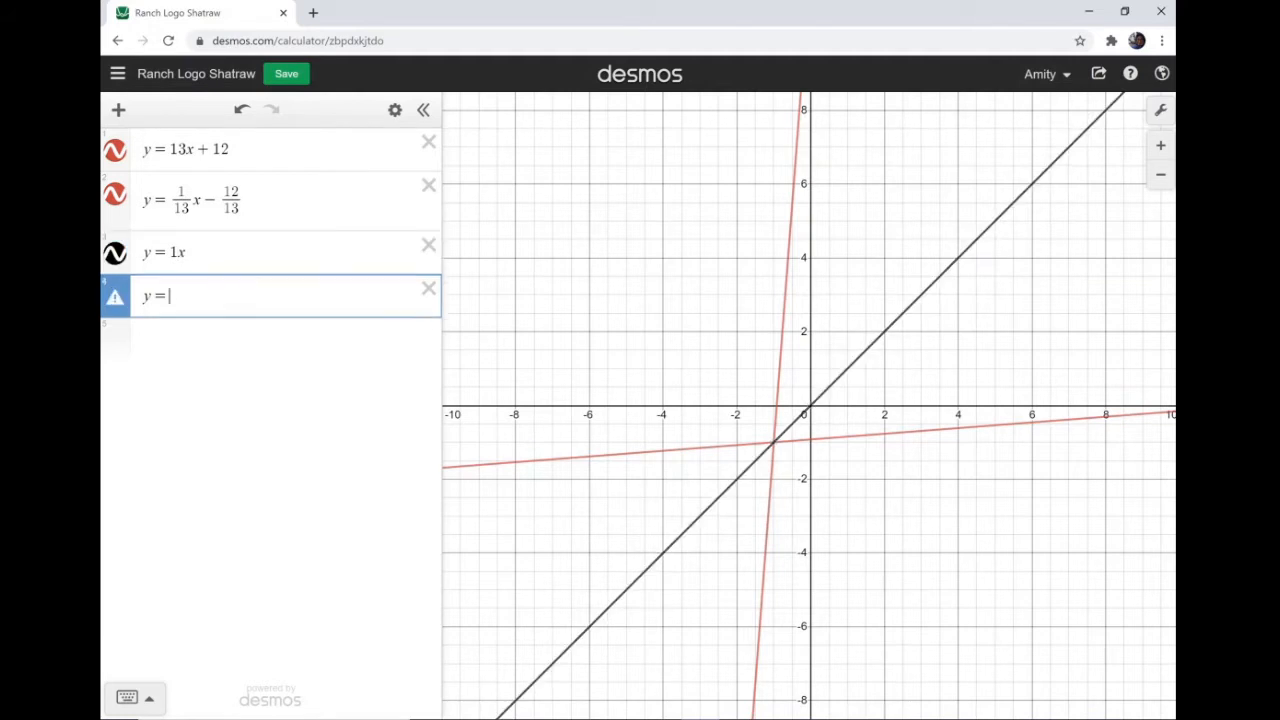
{"action": "type", "text": "1x"}
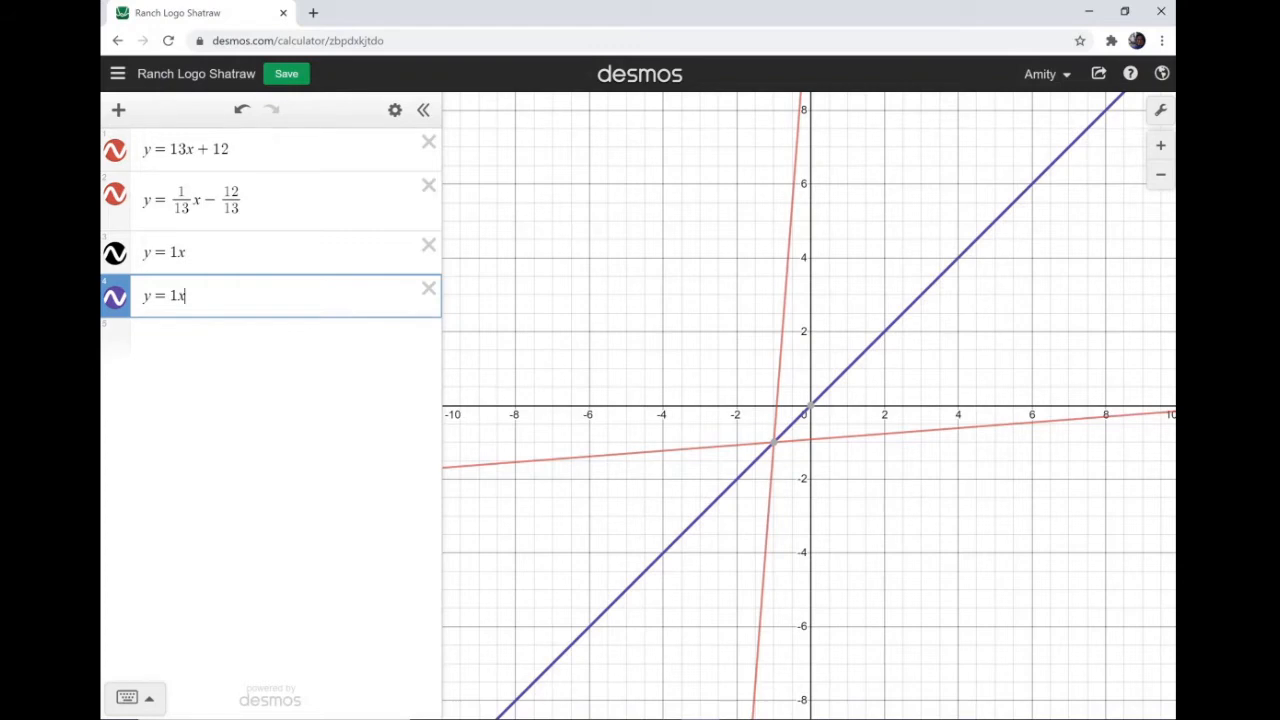
Complete the fourth equation as y = 1x + 1 and enter y = 1x − 1 as the fifth expression
{"action": "type", "text": "+1"}
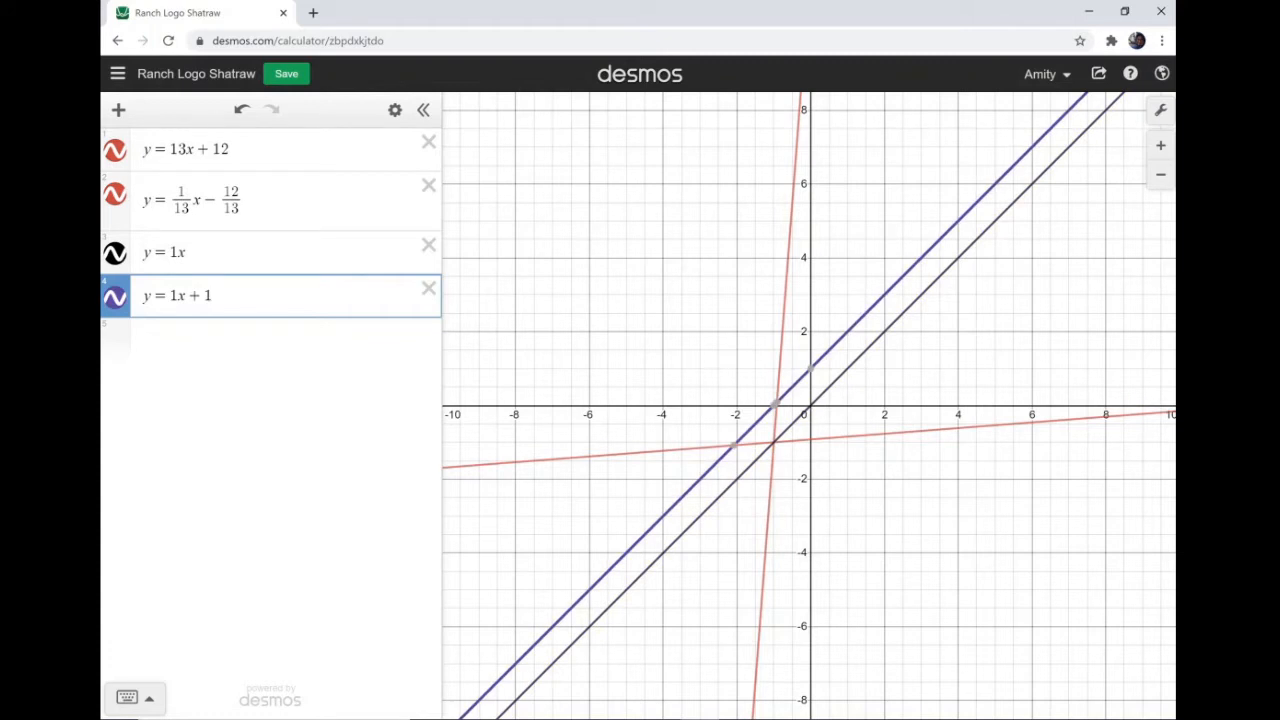
{"action": "key", "text": "Return"}
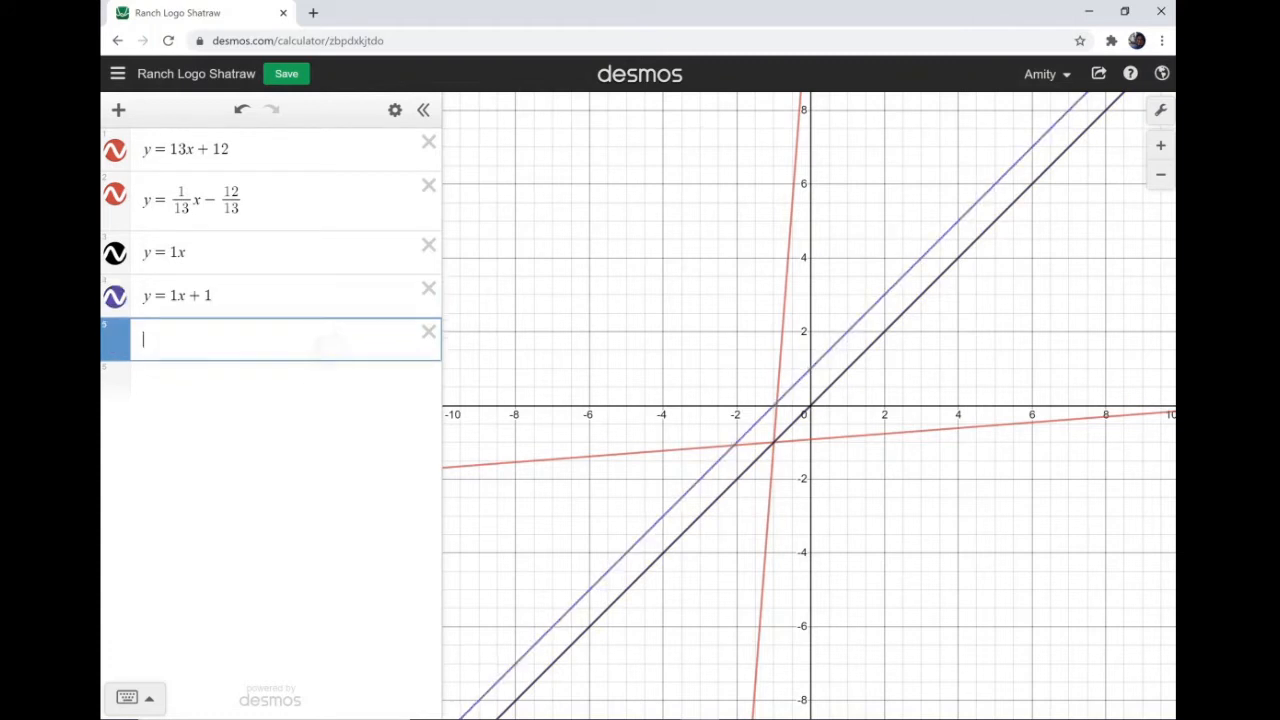
{"action": "type", "text": "y=1x"}
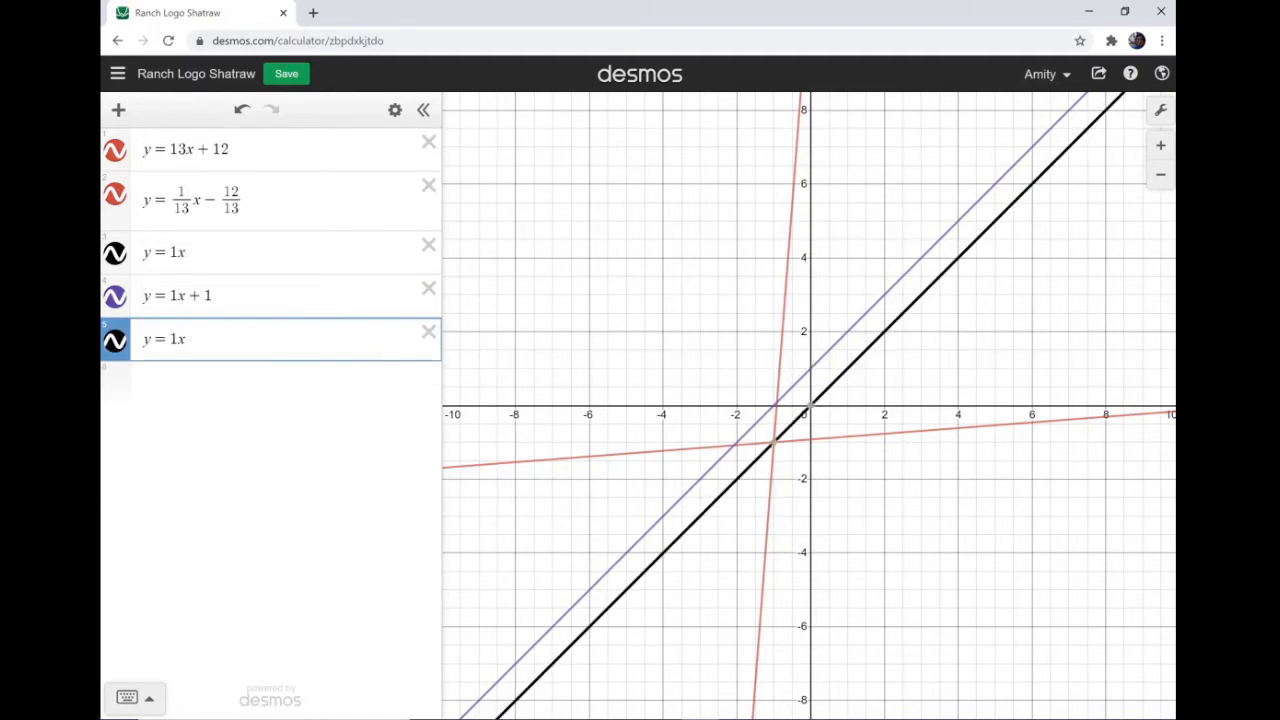
{"action": "type", "text": "-1"}
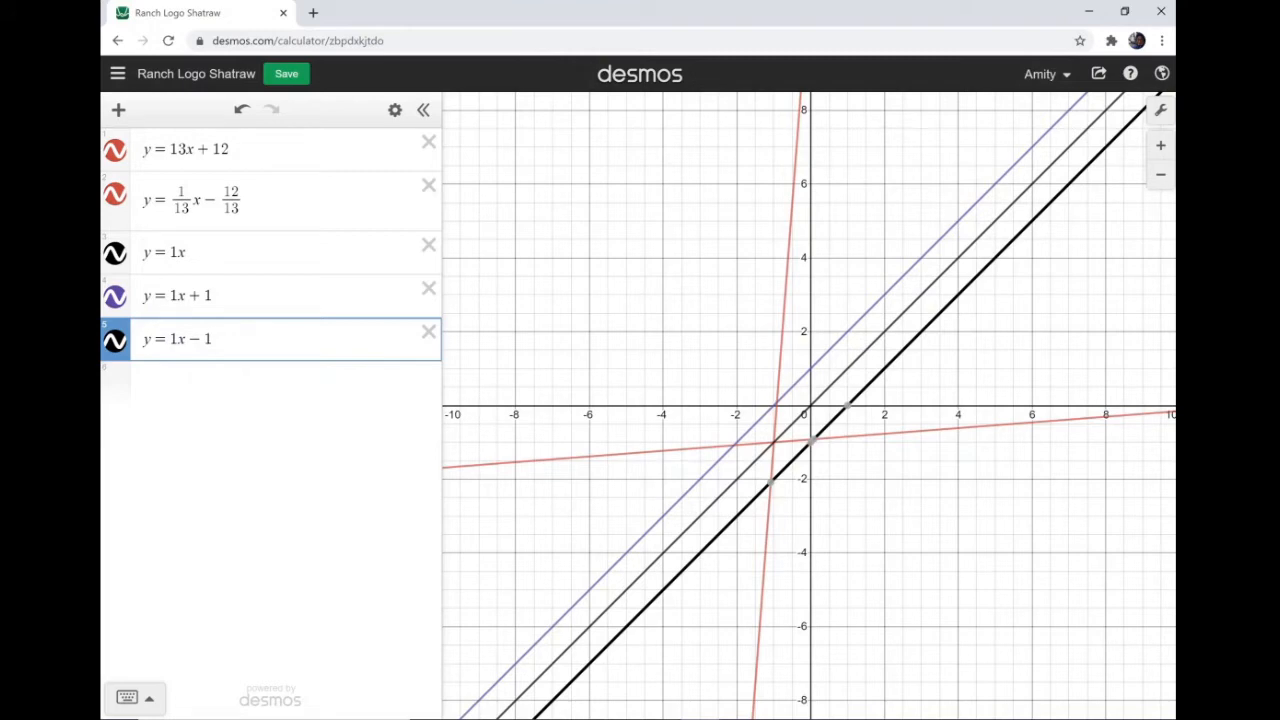
Change the constant in the fourth equation to 4 so it reads y = 1x + 4
{"action": "left_click", "coordinate": [741, 441]}
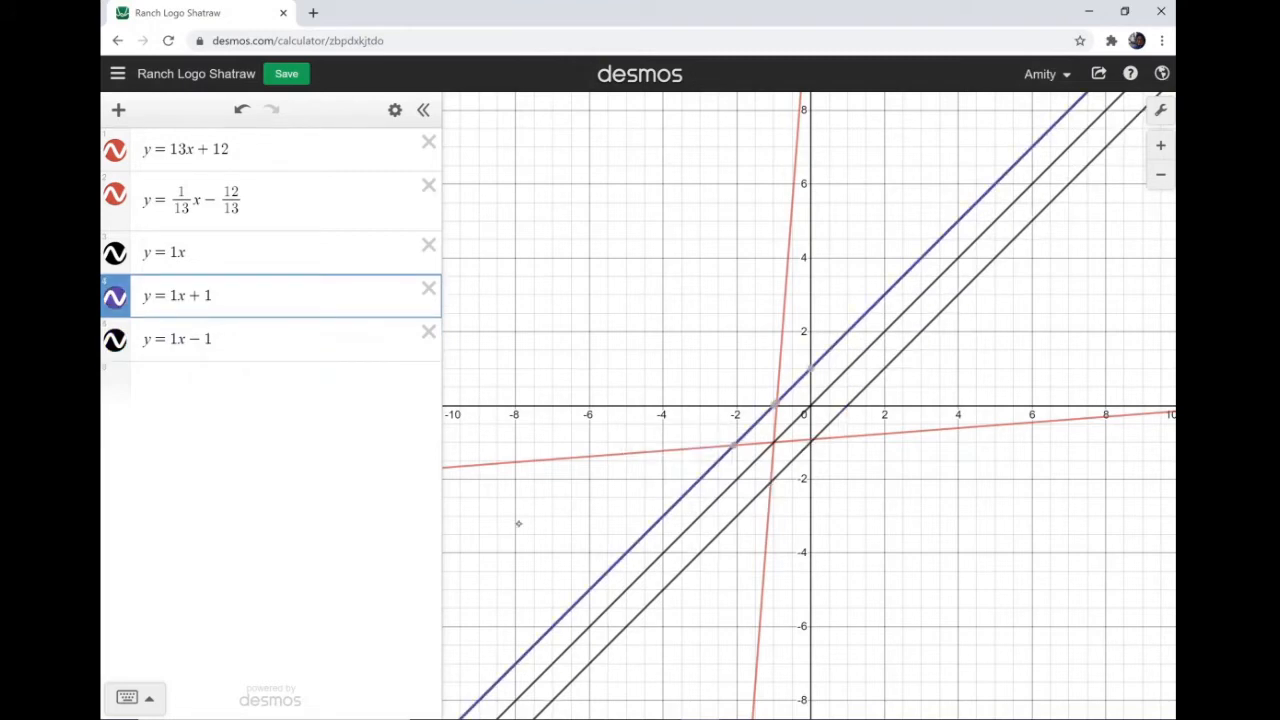
{"action": "scroll", "coordinate": [740, 453], "scroll_direction": "up", "scroll_amount": 6}
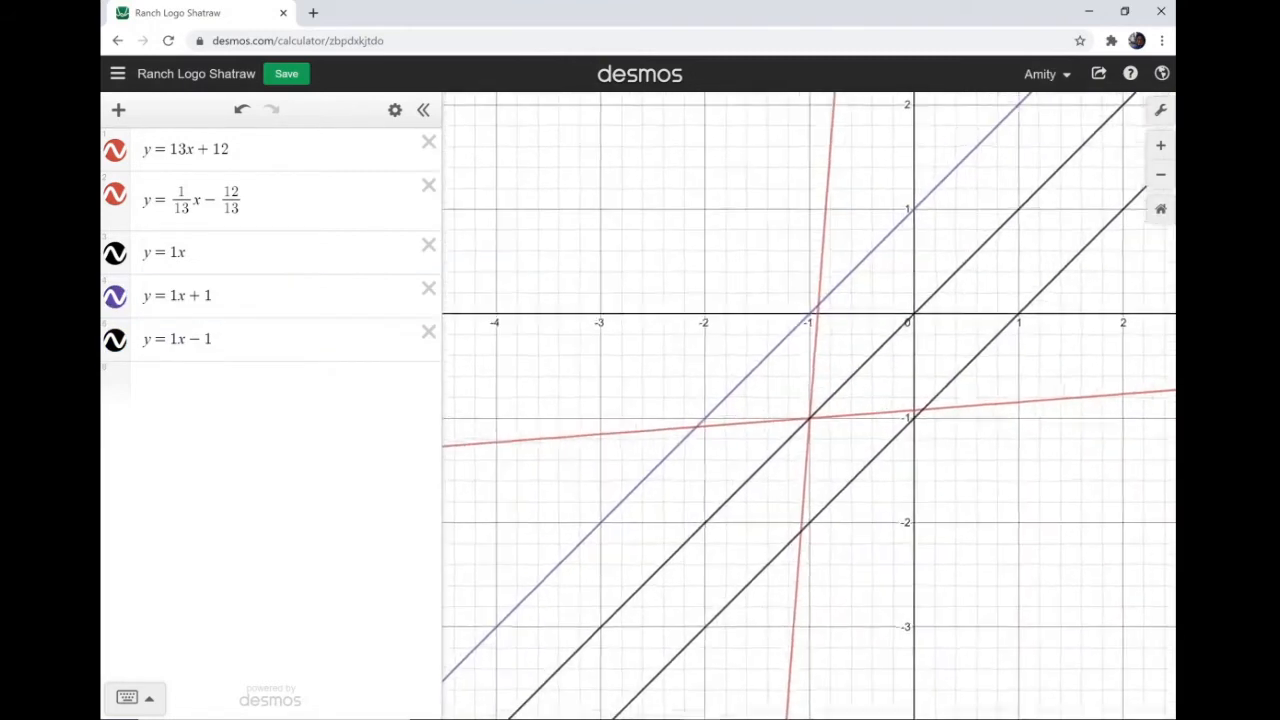
{"action": "left_click_drag", "start_coordinate": [868, 552], "coordinate": [866, 548]}
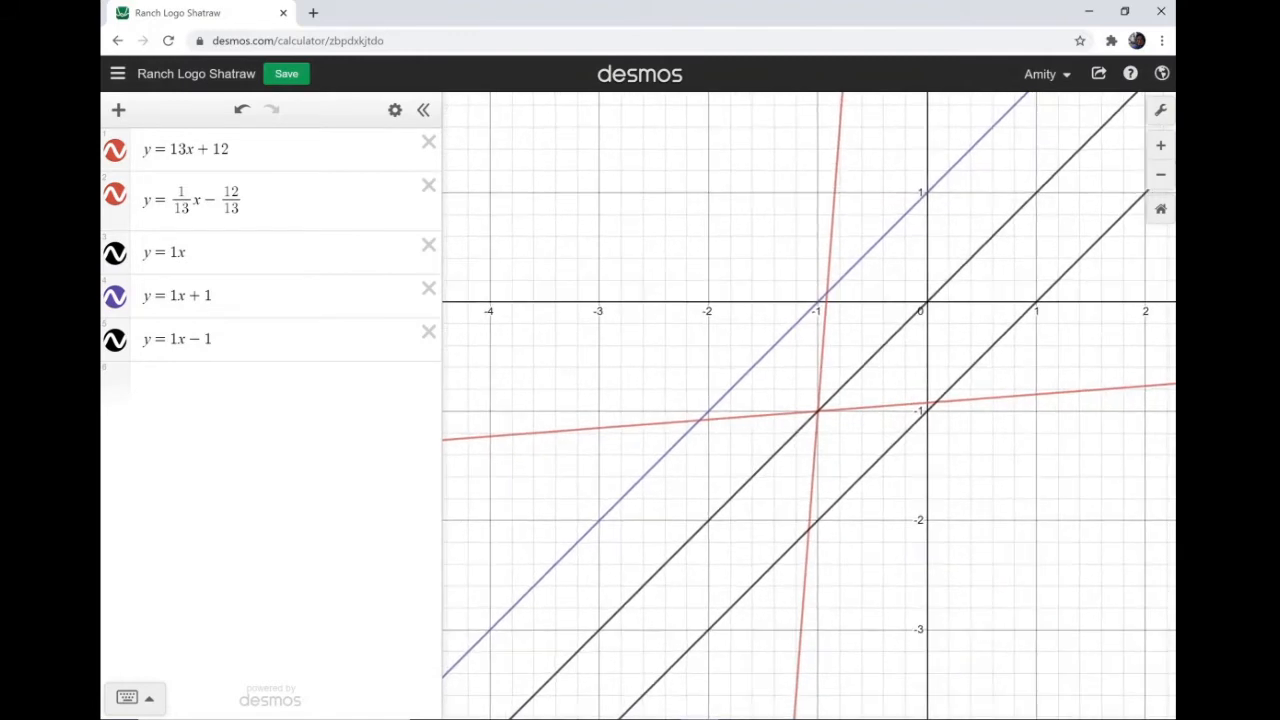
{"action": "scroll", "coordinate": [800, 402], "scroll_direction": "down", "scroll_amount": 5}
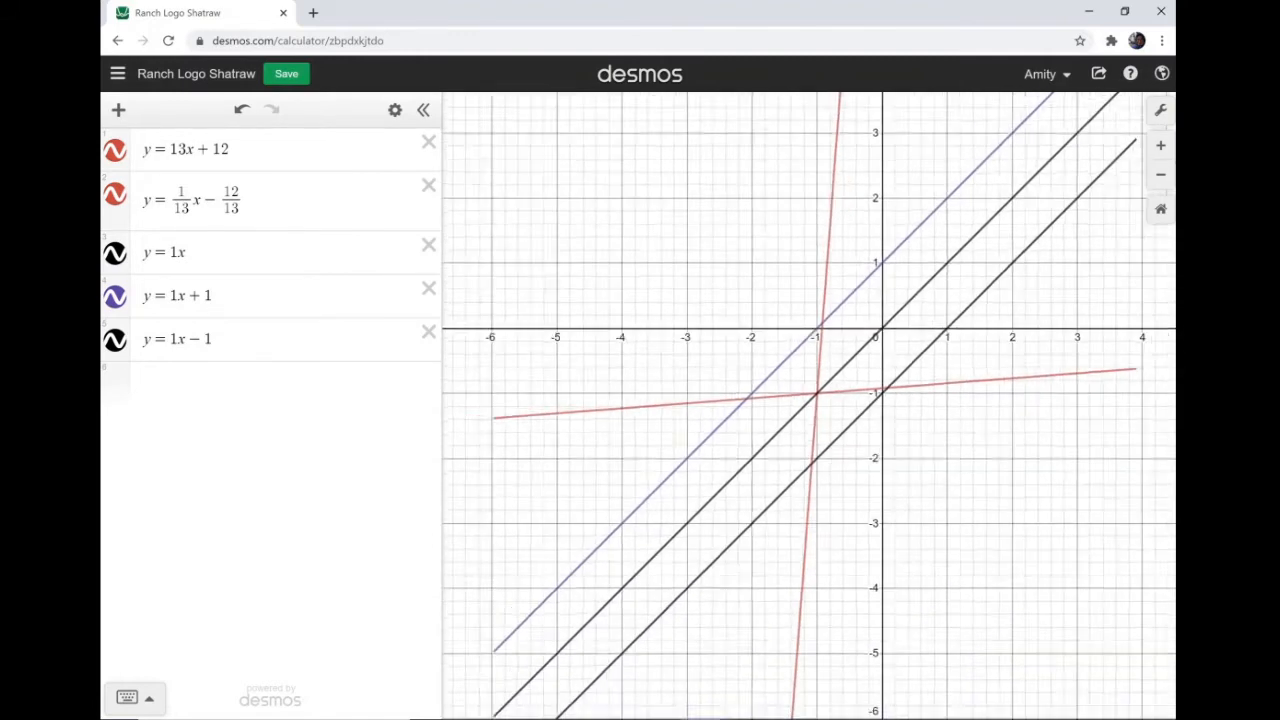
{"action": "scroll", "coordinate": [813, 453], "scroll_direction": "down", "scroll_amount": 2}
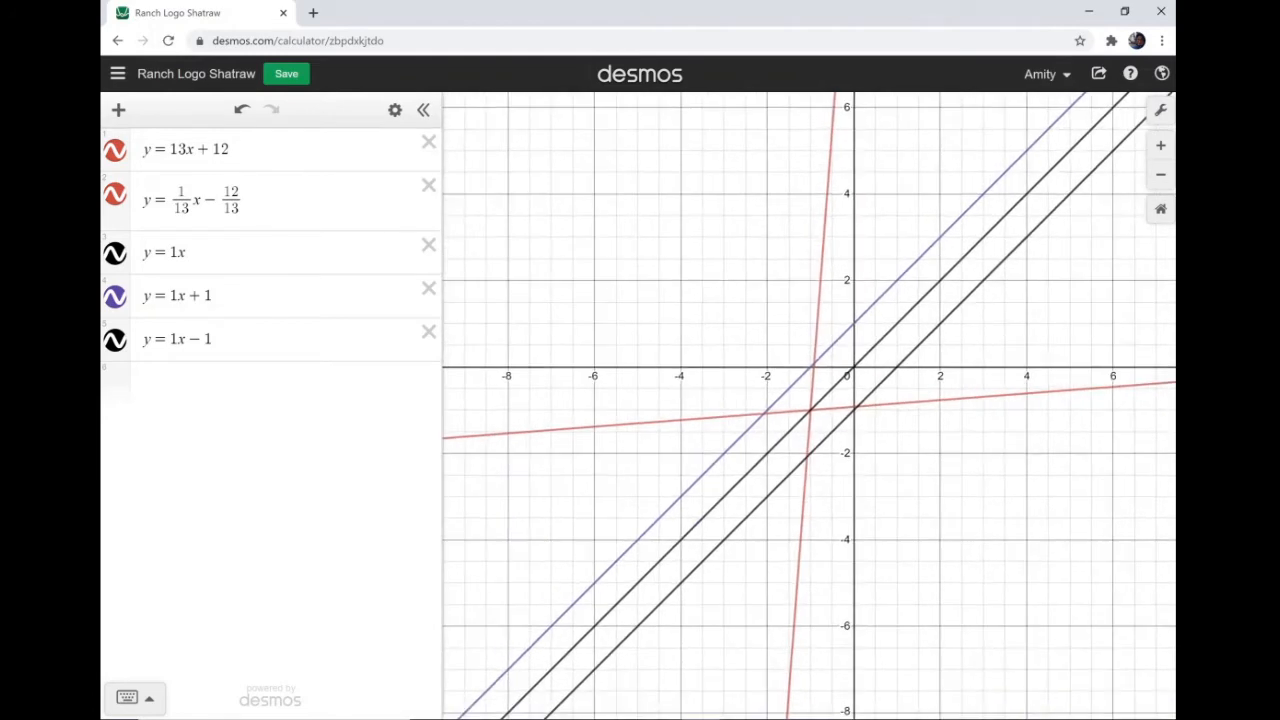
{"action": "left_click", "coordinate": [766, 412]}
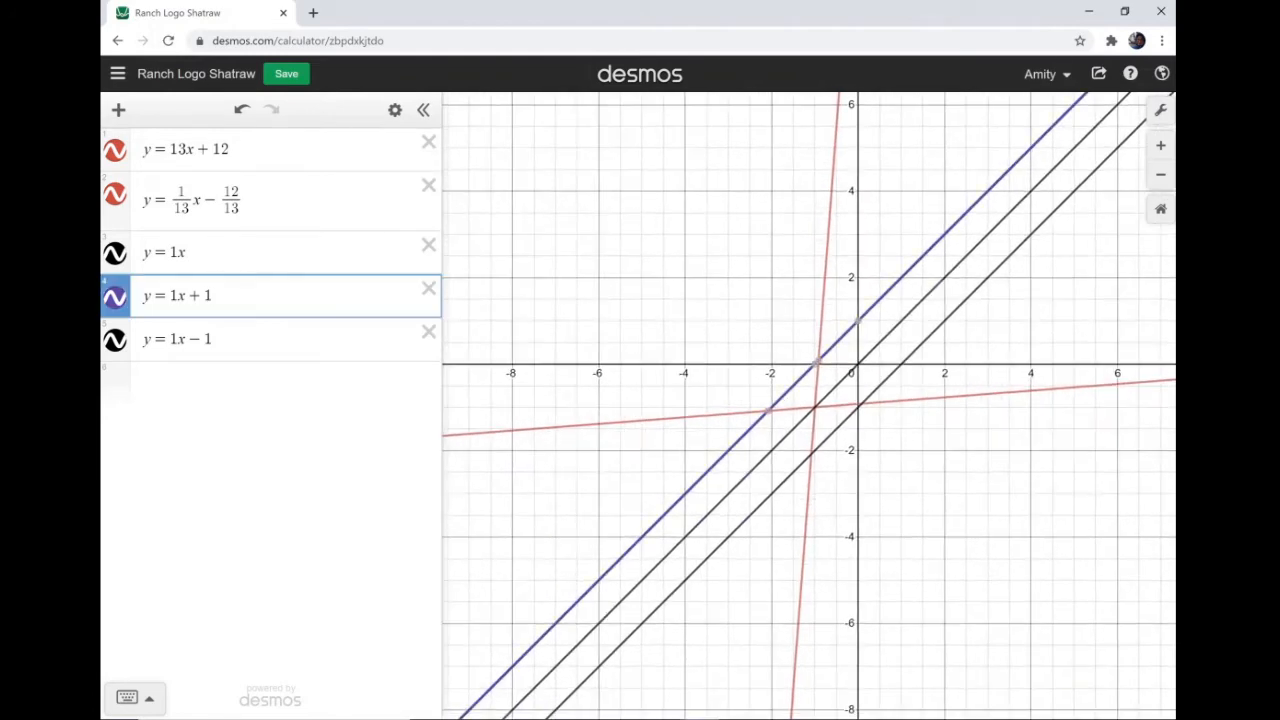
{"action": "key", "text": "BackSpace"}
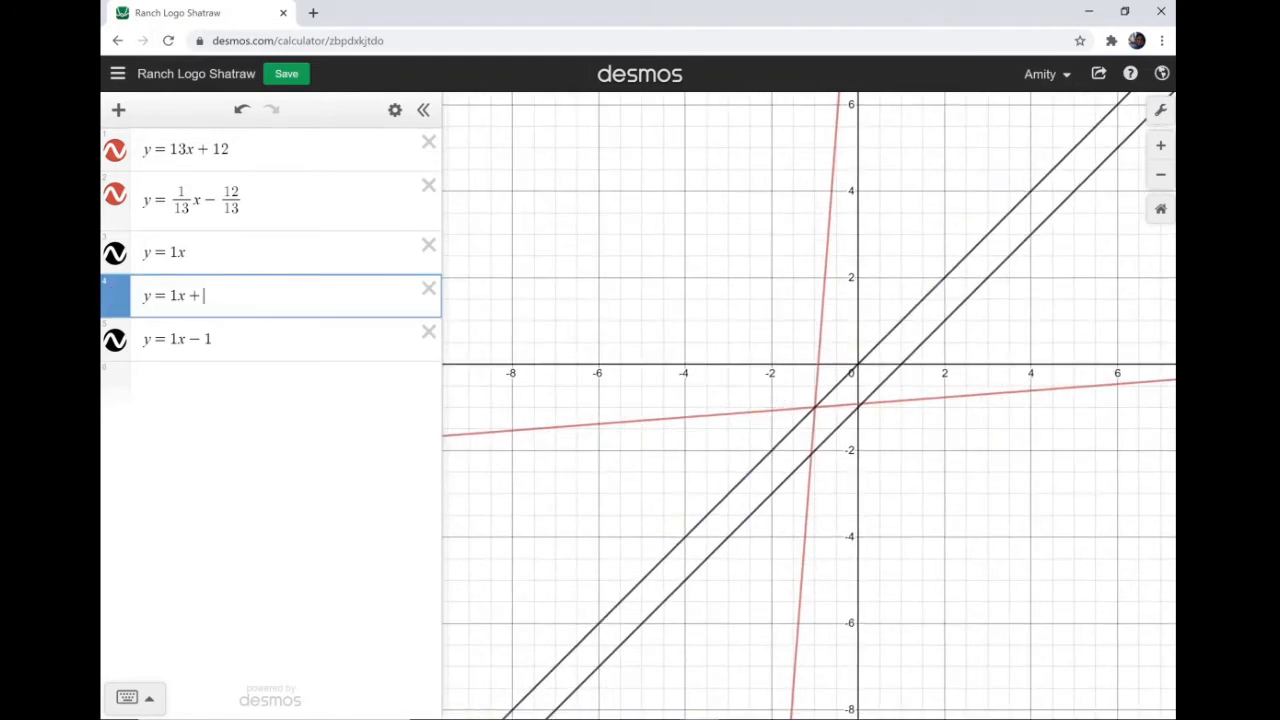
{"action": "type", "text": "4"}
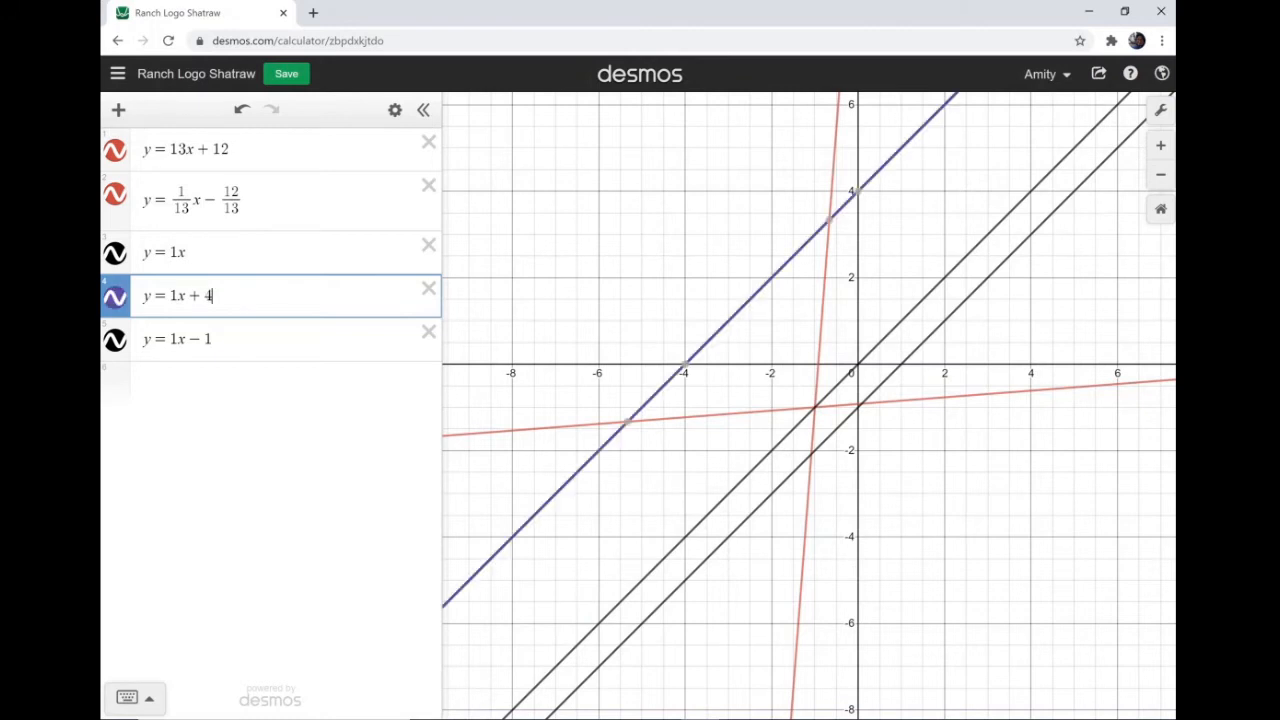
Change the constant in the fifth equation so it reads y = 1x − 4
{"action": "left_click", "coordinate": [213, 339]}
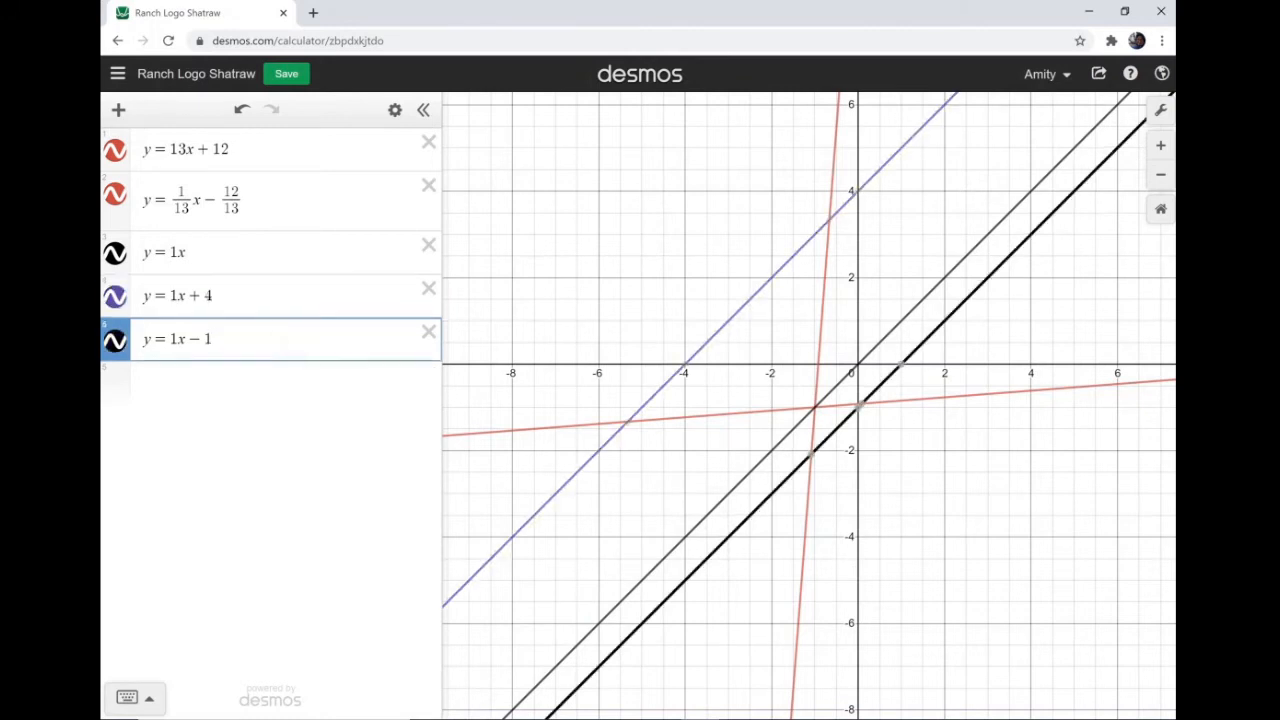
{"action": "key", "text": "BackSpace"}
{"action": "type", "text": "4"}
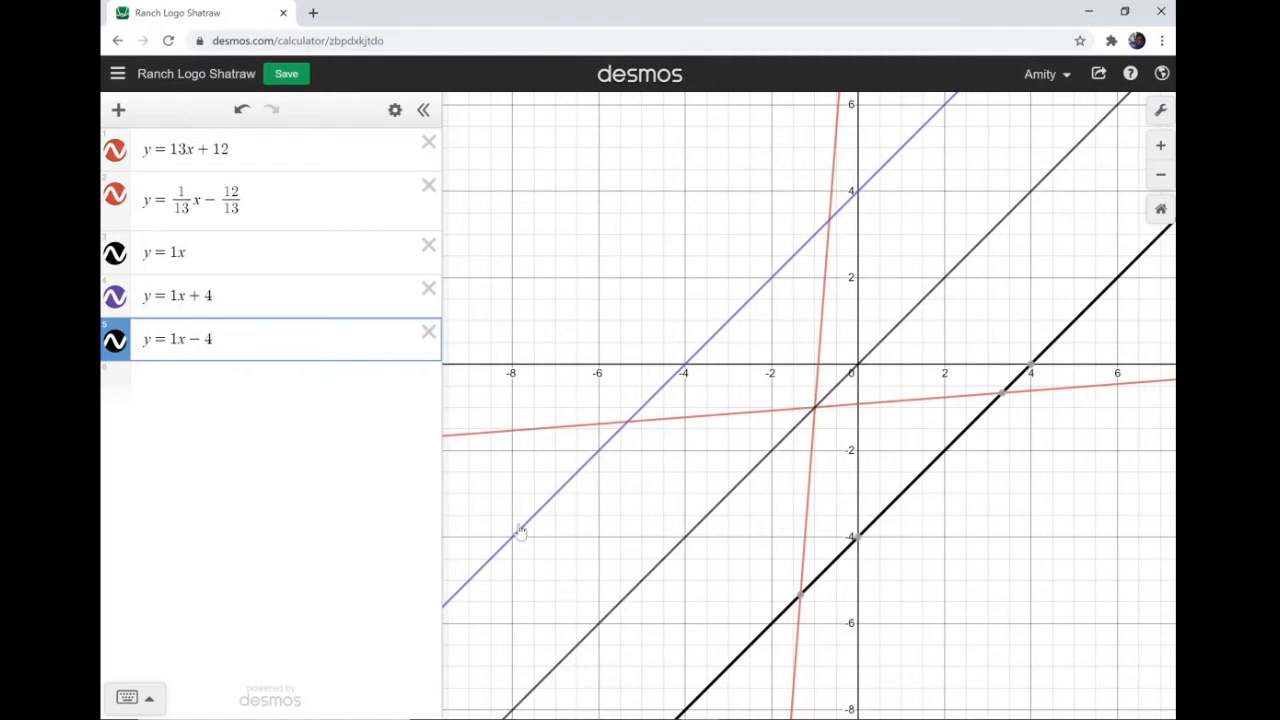
Change the colour of the line y = 1x + 4 to red and keep it shown on the graph
{"action": "left_click", "coordinate": [115, 297]}
{"action": "left_click", "coordinate": [213, 296]}
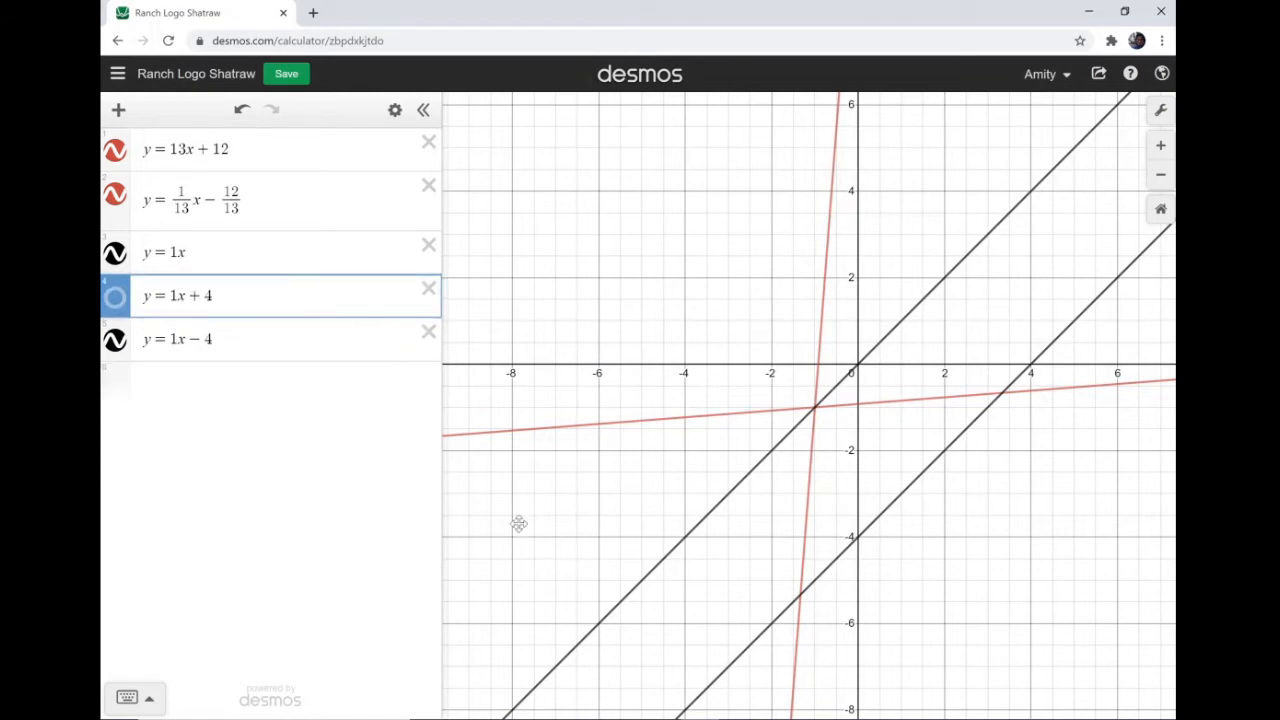
{"action": "left_click", "coordinate": [115, 297]}
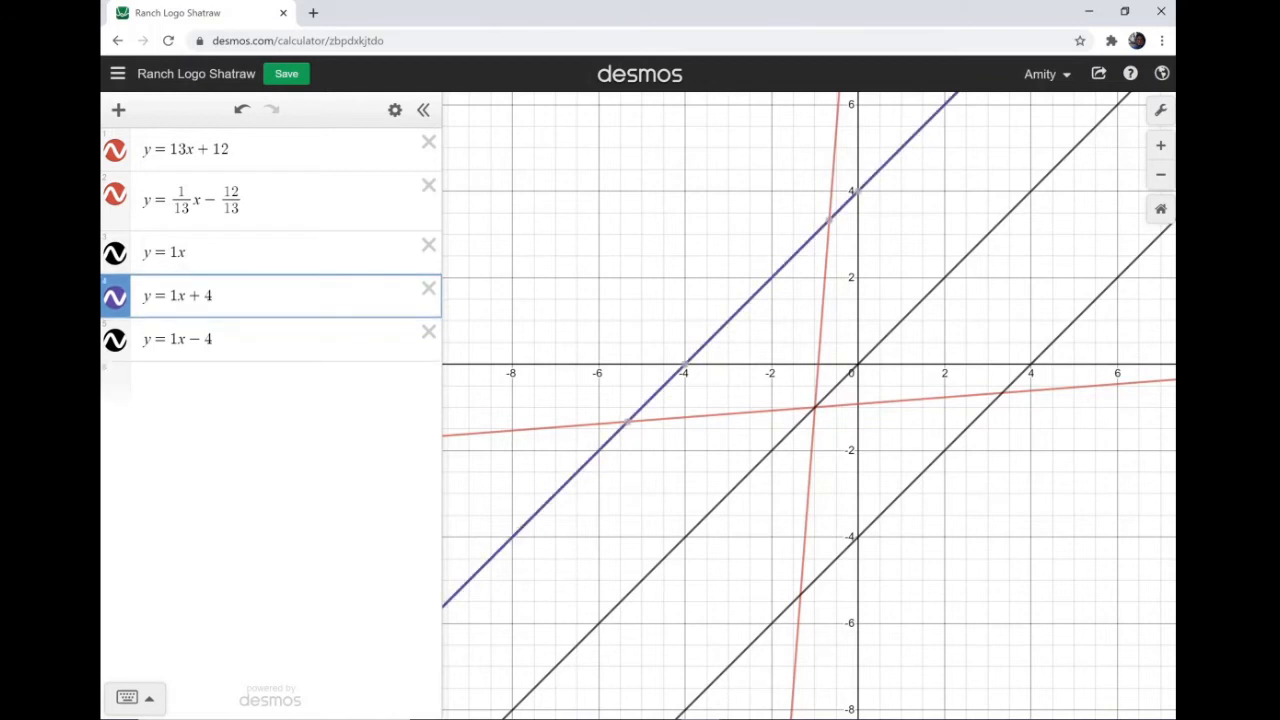
{"action": "left_click", "coordinate": [115, 297]}
{"action": "left_click", "coordinate": [244, 297]}
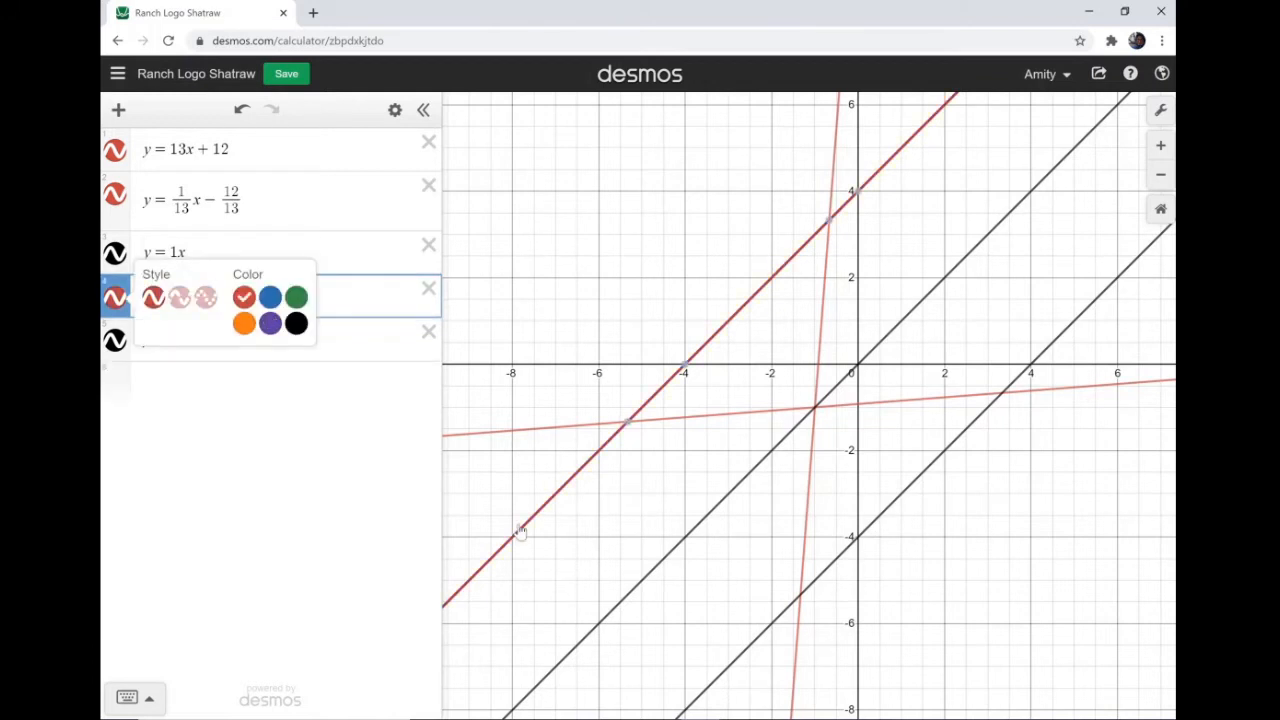
{"action": "left_click", "coordinate": [520, 530]}
Change the colour of the line y = 1x − 4 to red and keep it shown on the graph
{"action": "left_click", "coordinate": [115, 340]}
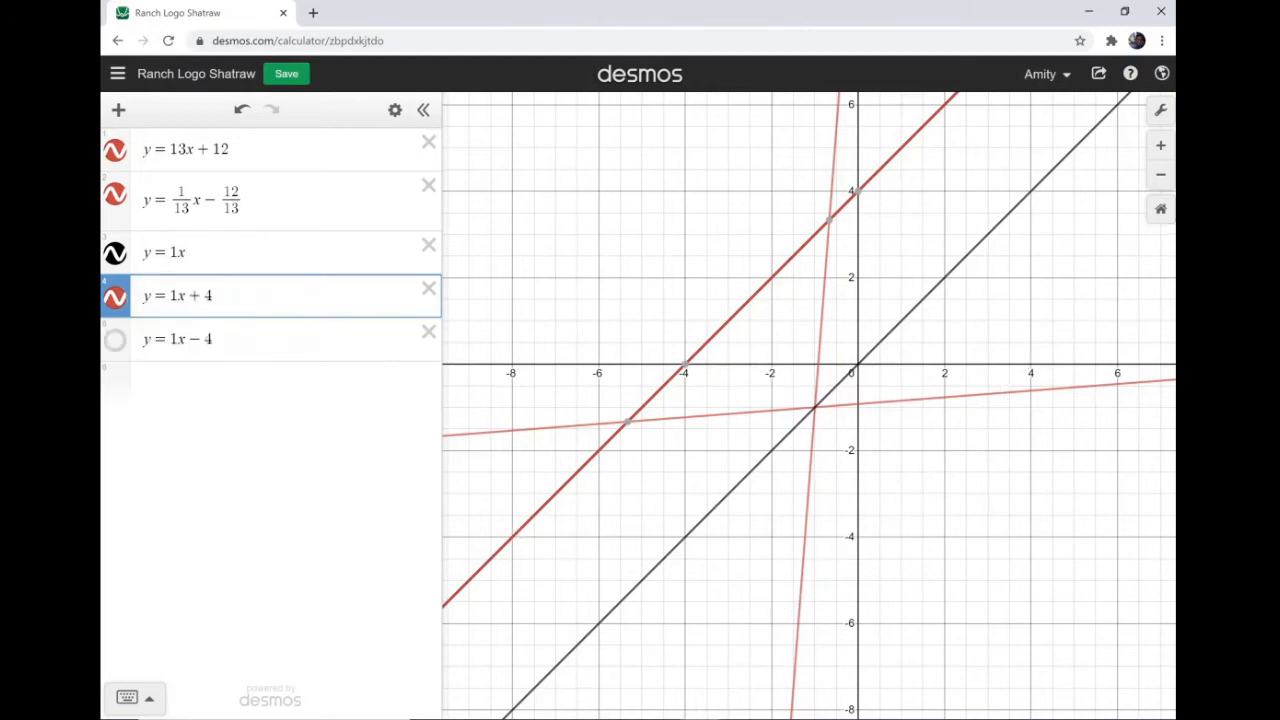
{"action": "left_click", "coordinate": [115, 340]}
{"action": "left_click", "coordinate": [115, 341]}
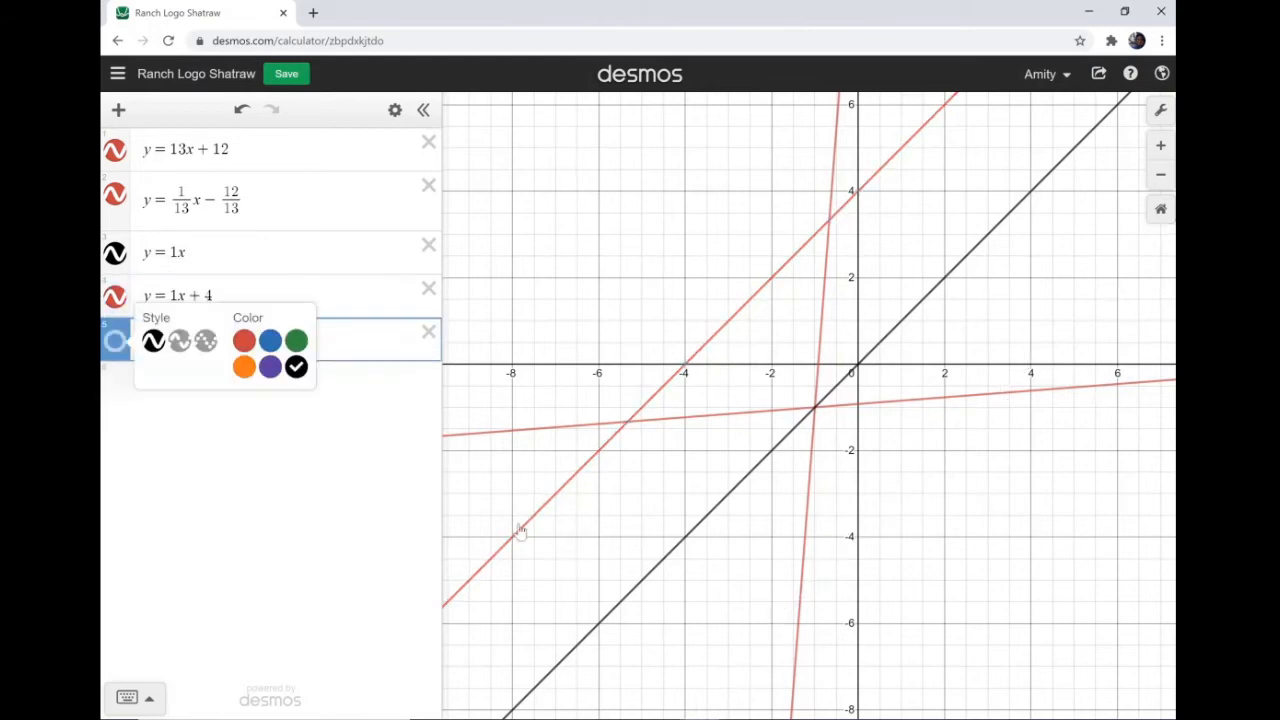
{"action": "left_click", "coordinate": [244, 341]}
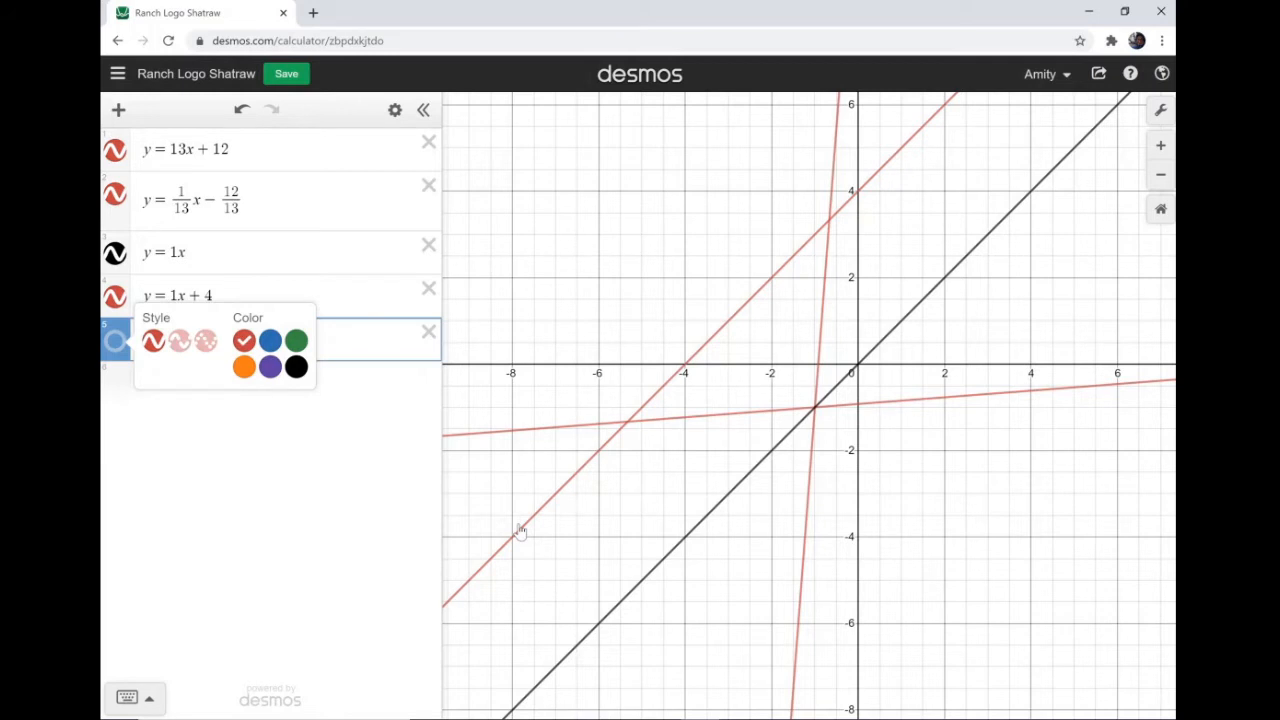
{"action": "left_click", "coordinate": [520, 530]}
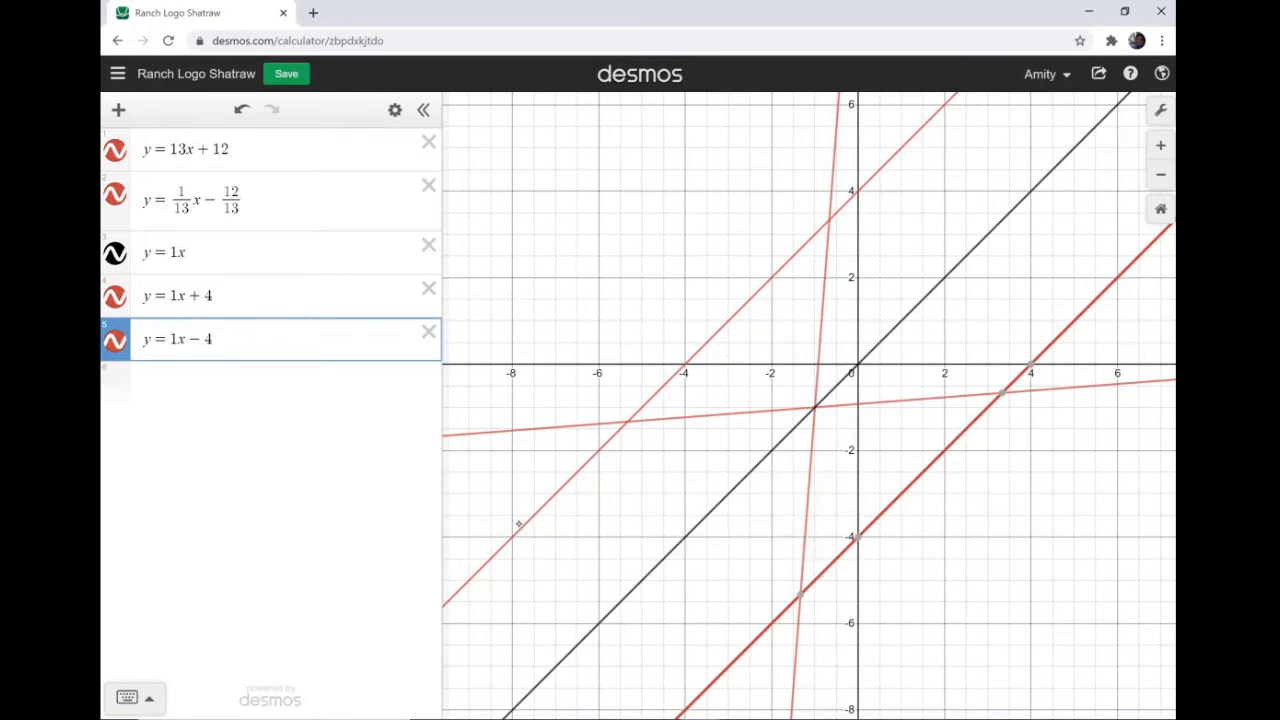
Read the coordinates where the lines y = 1x − 4 and y = 1x + 4 cross y = 13x + 12 and its inverse
{"action": "left_click", "coordinate": [1002, 393]}
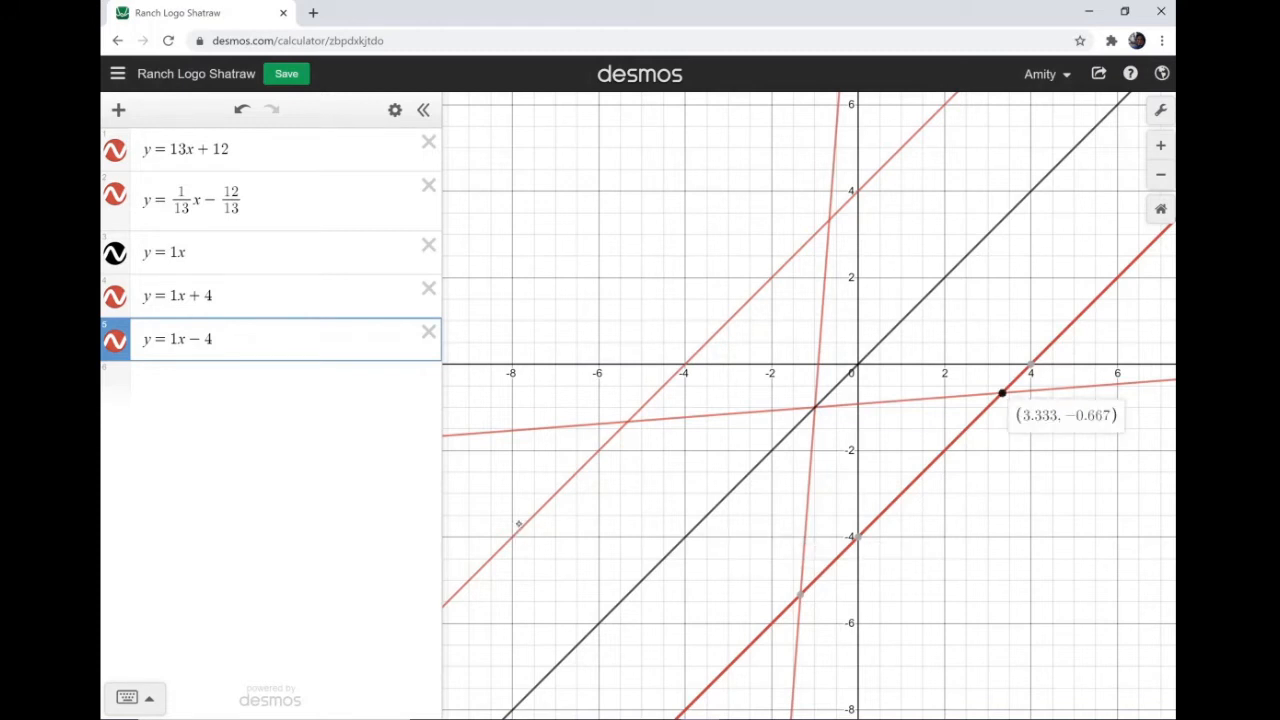
{"action": "left_click", "coordinate": [800, 594]}
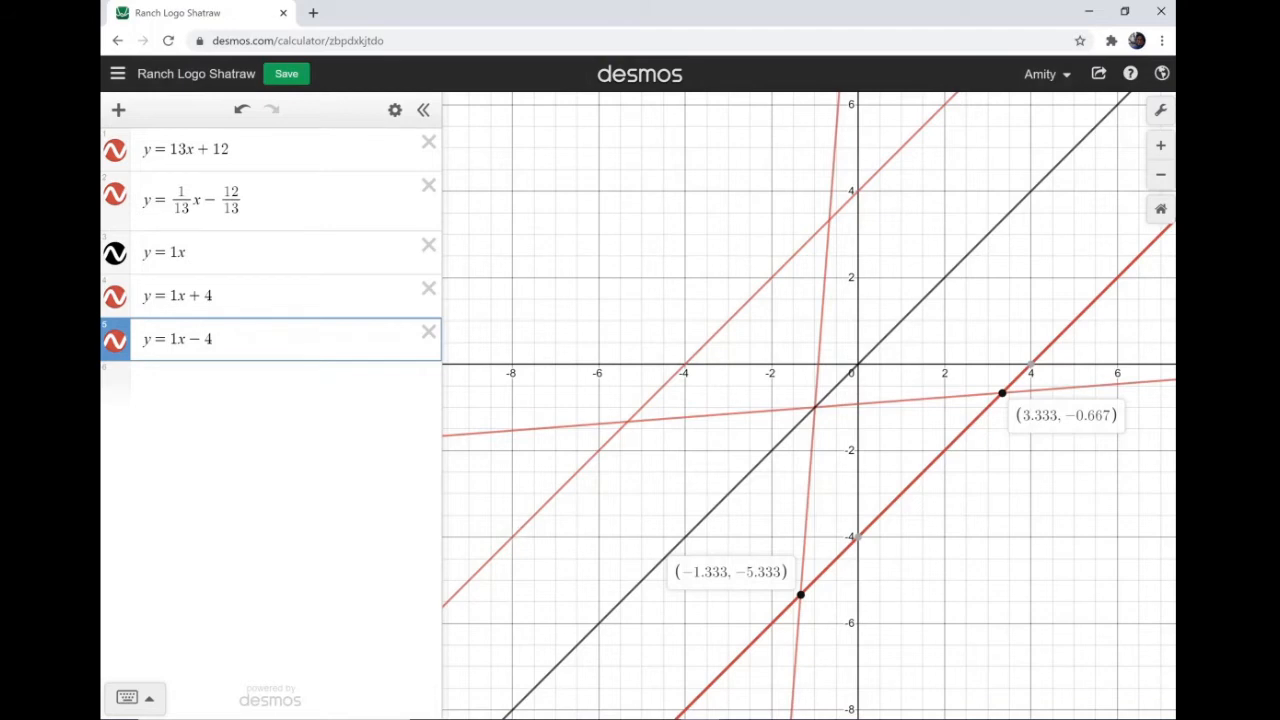
{"action": "left_click", "coordinate": [518, 524]}
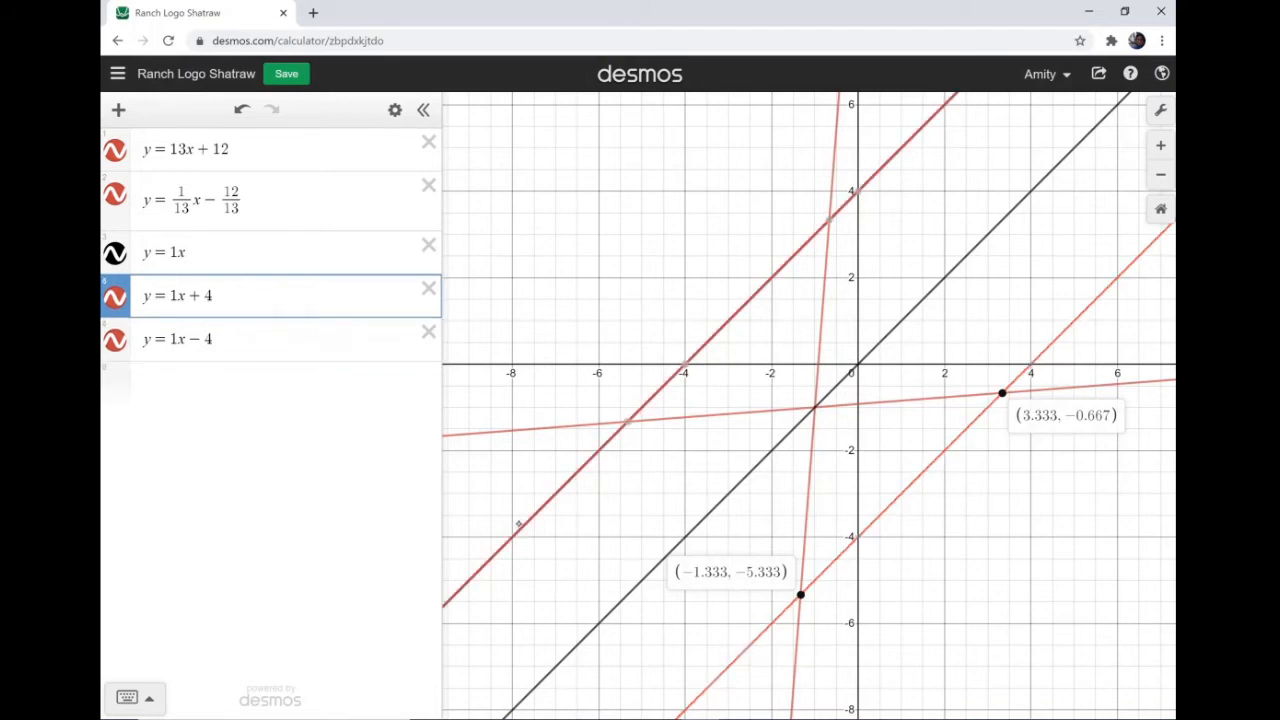
{"action": "left_click", "coordinate": [628, 422]}
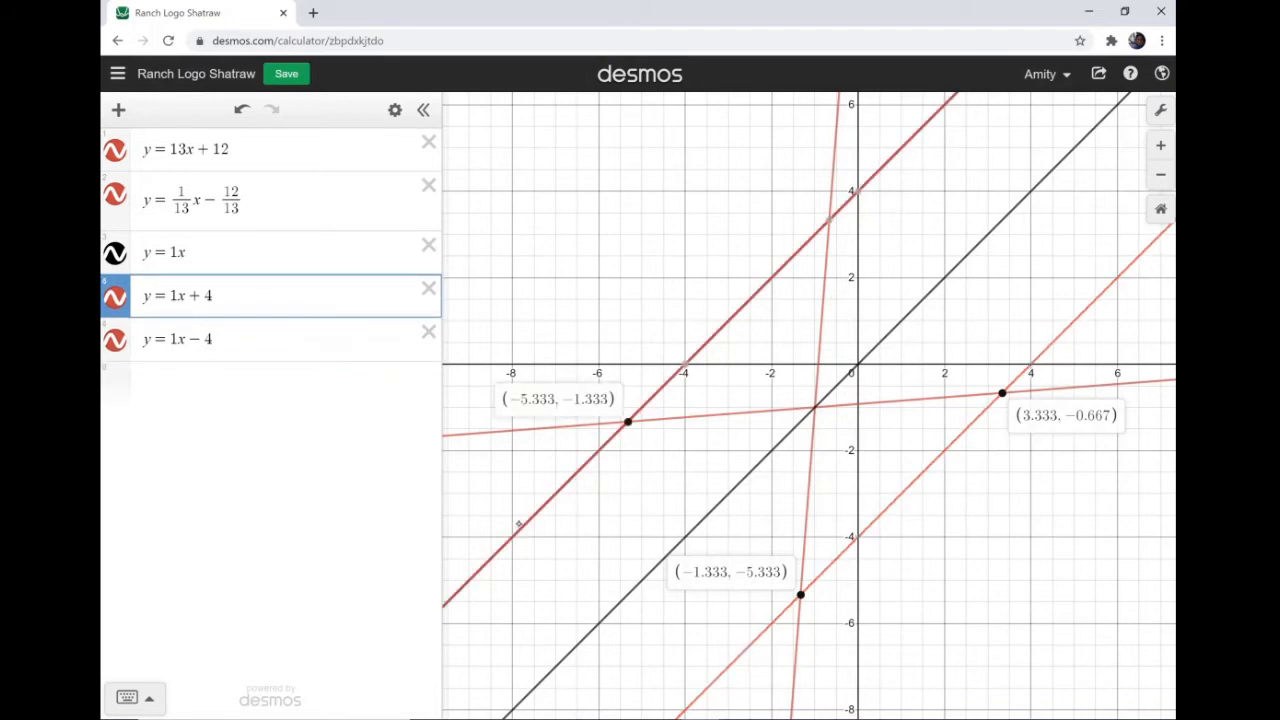
{"action": "left_click", "coordinate": [828, 219]}
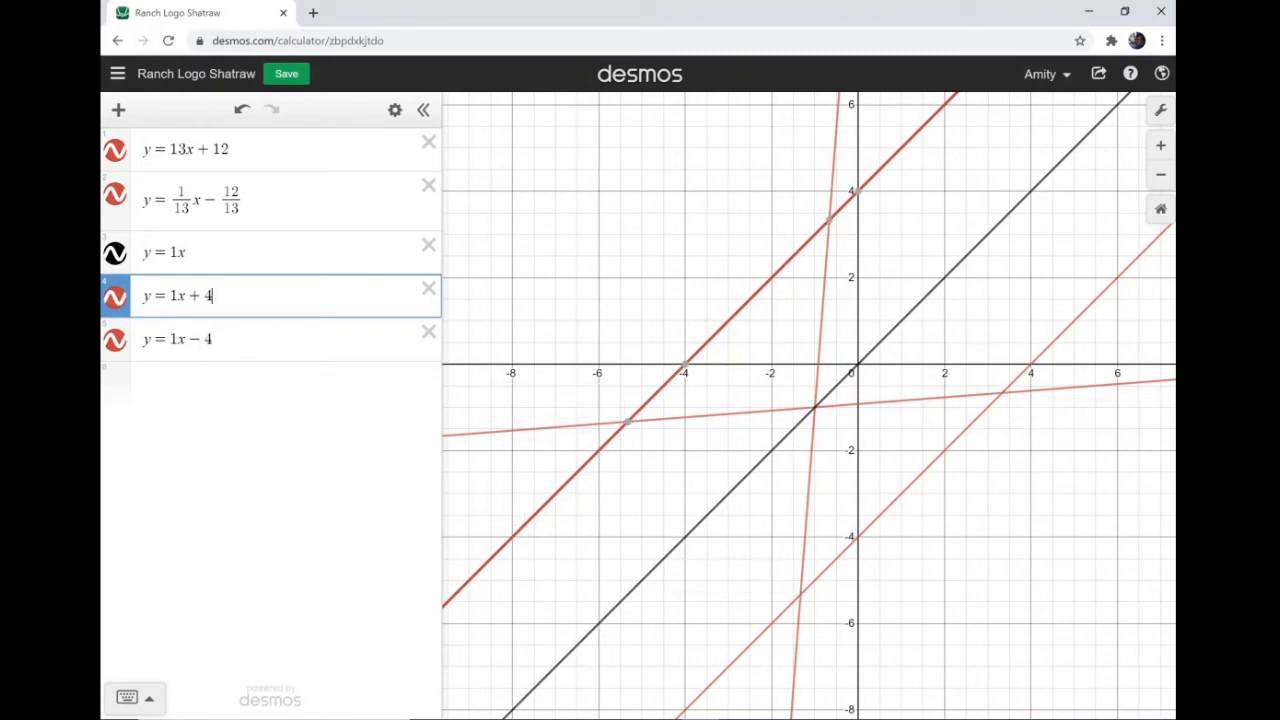
{"action": "left_click", "coordinate": [628, 422]}
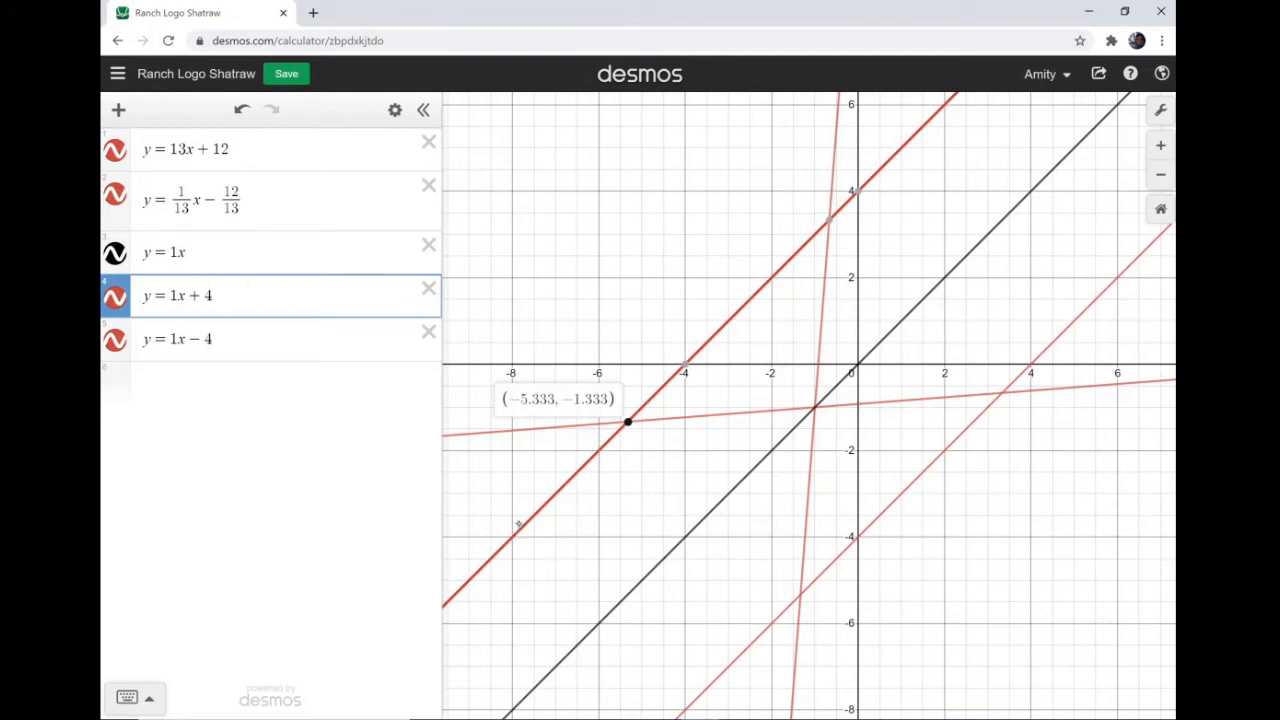
{"action": "left_click", "coordinate": [829, 220]}
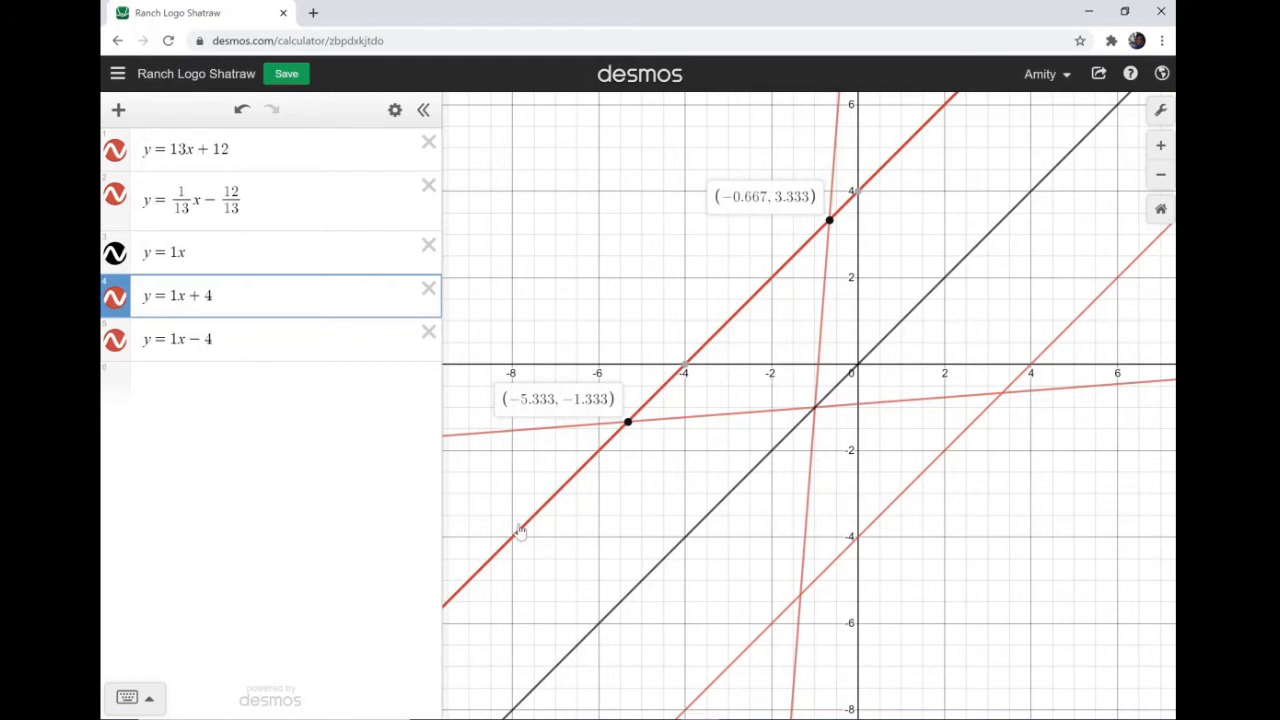
Restrict the domain of the line y = 1x + 4 to {−5.333 ≤ x ≤ −.667}
{"action": "left_click", "coordinate": [216, 296]}
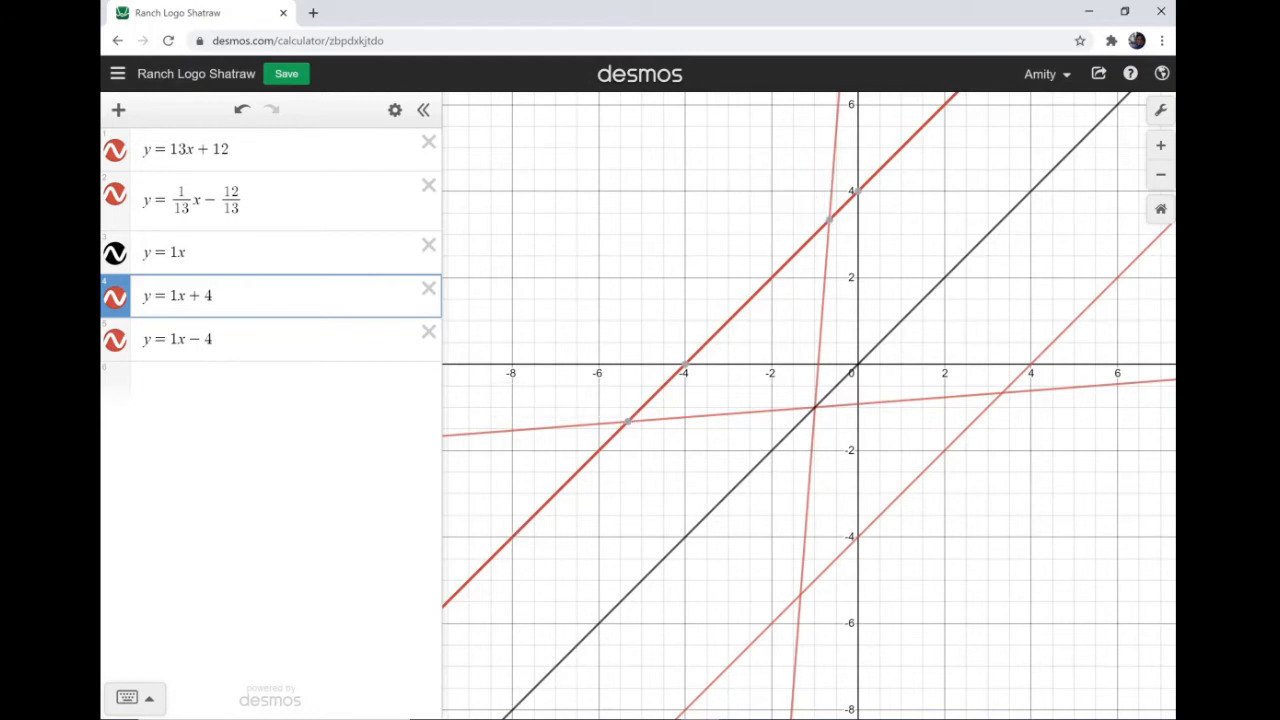
{"action": "type", "text": "{"}
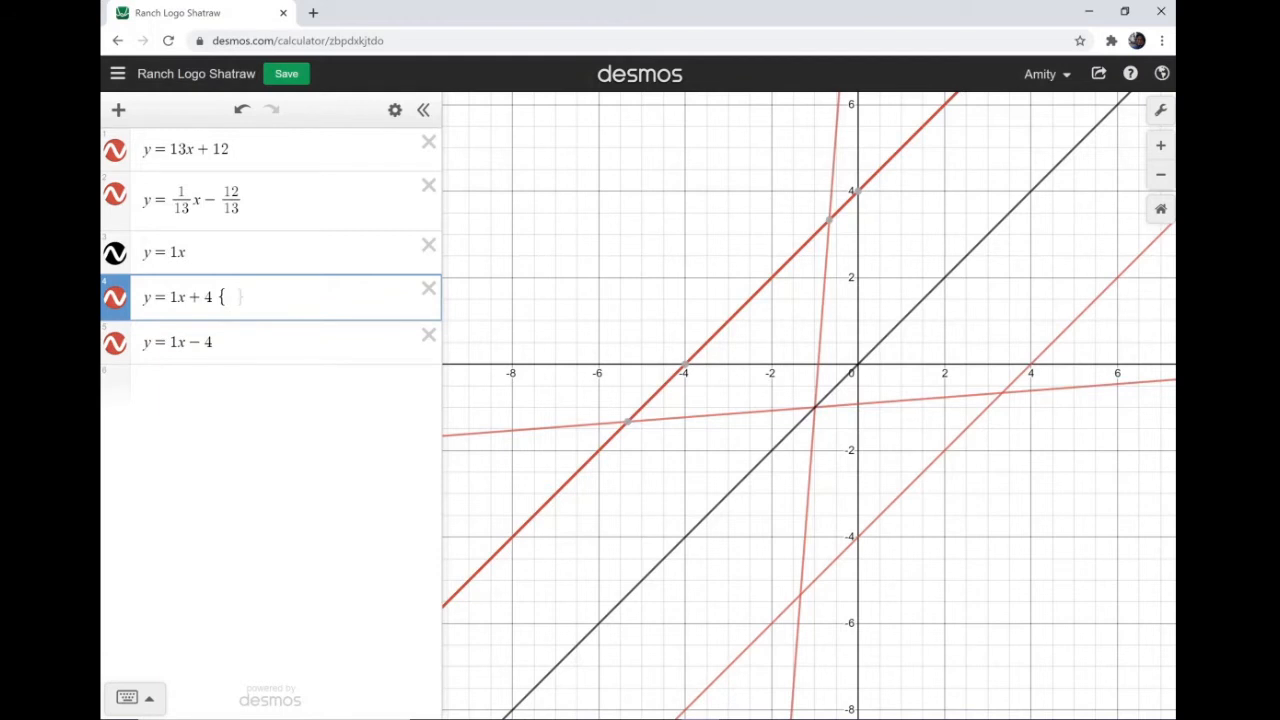
{"action": "type", "text": "-5.3"}
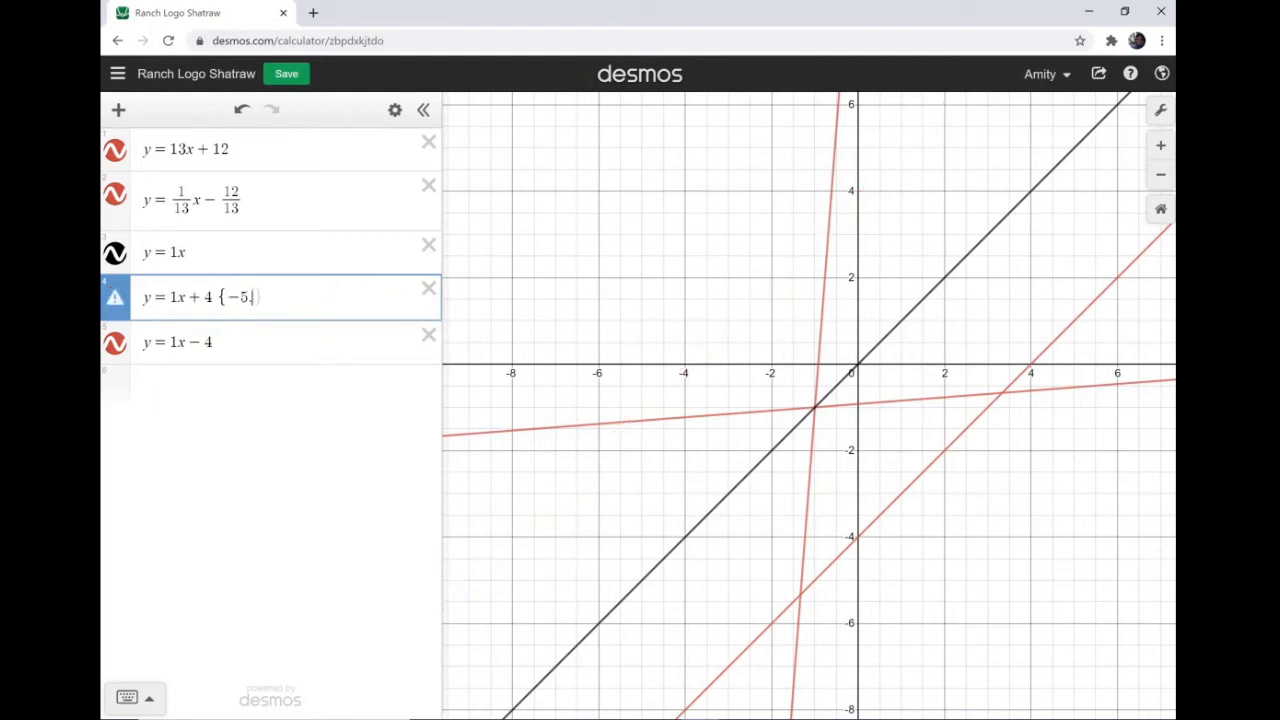
{"action": "type", "text": "<"}
{"action": "type", "text": "x<="}
{"action": "type", "text": ".667"}
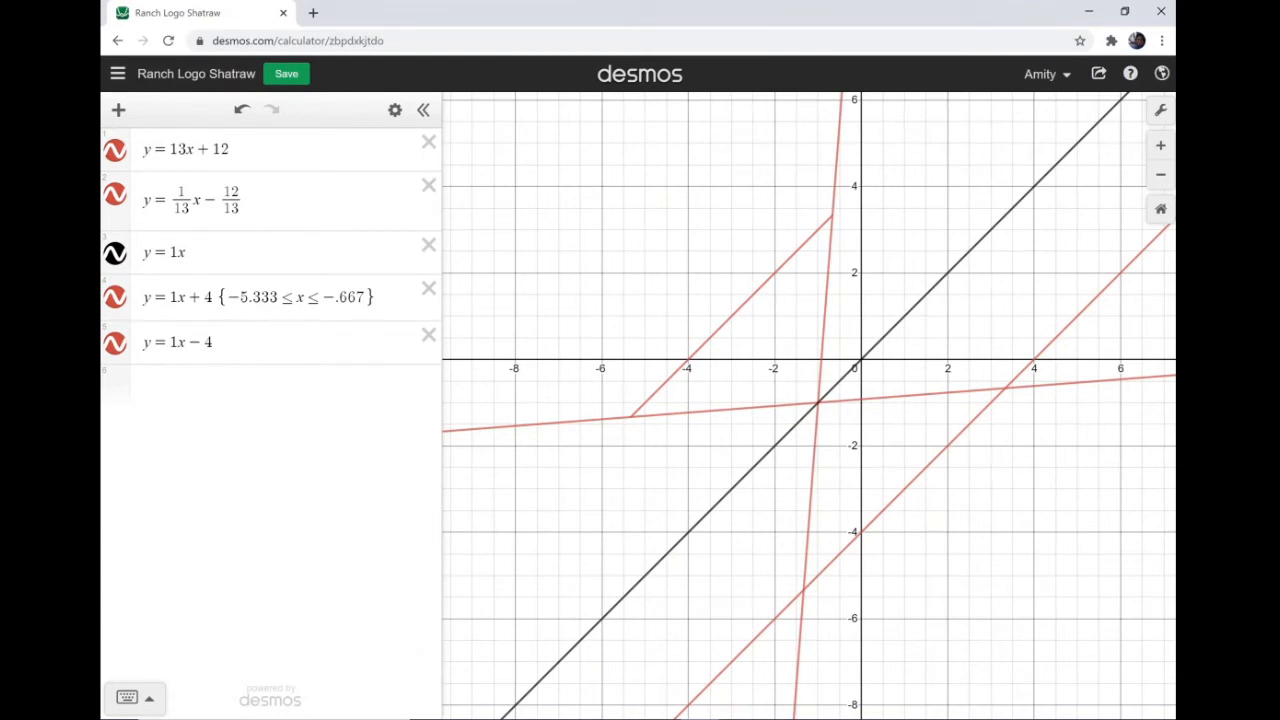
Read the coordinates of both points where the line y = 1x − 4 crosses y = 13x + 12 and its inverse
{"action": "left_click", "coordinate": [260, 343]}
{"action": "left_click", "coordinate": [804, 590]}
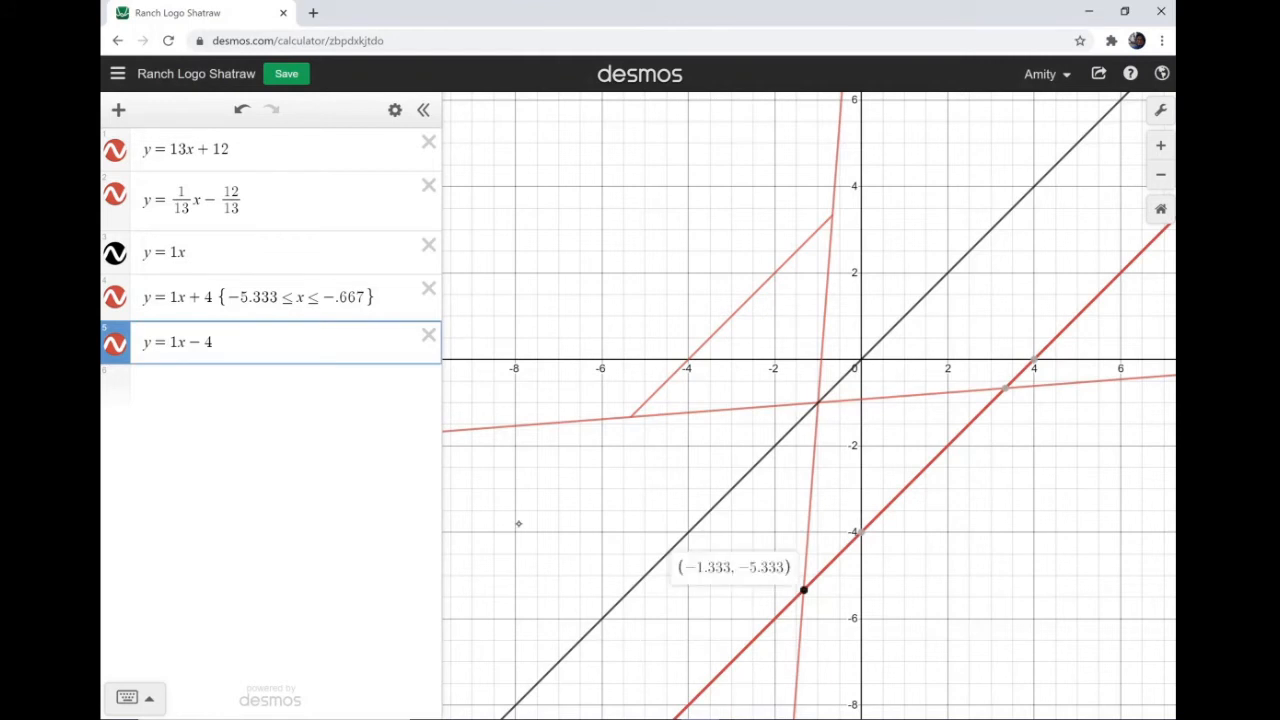
{"action": "left_click", "coordinate": [1005, 388]}
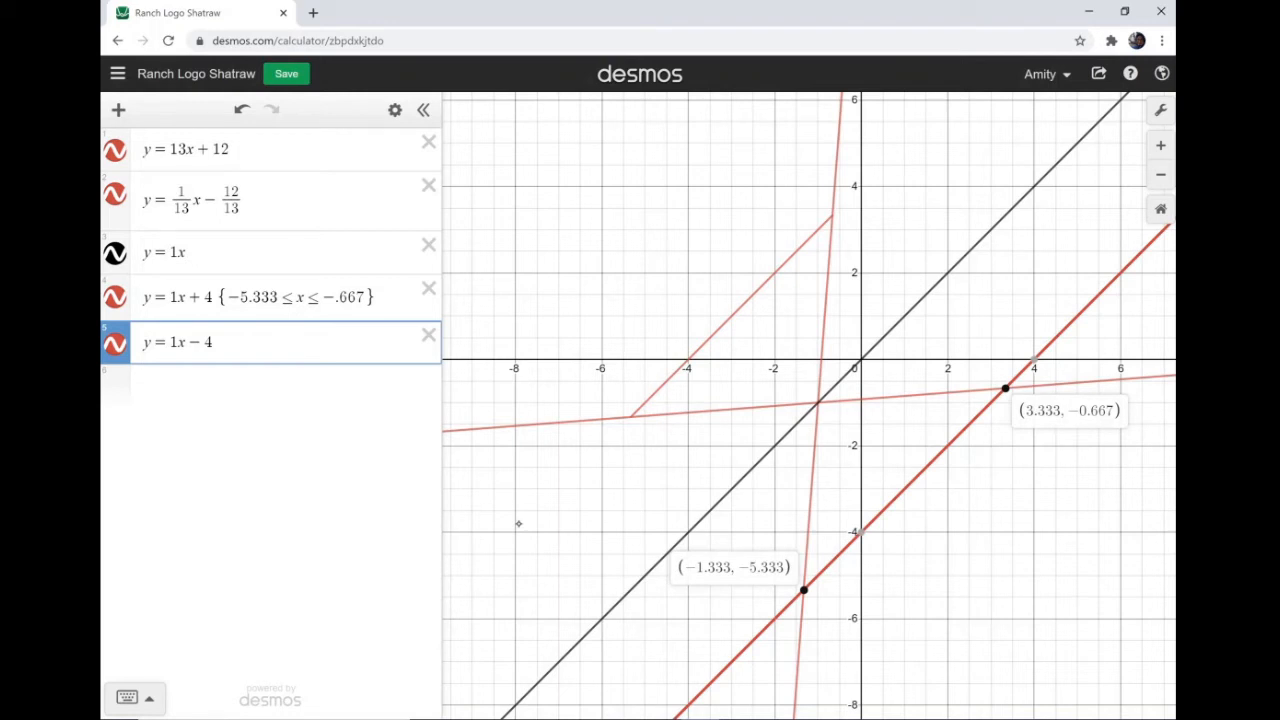
Add the domain restriction {−.333 ≤ x ≤ .3333} in curly braces to the line y = 1x − 4
{"action": "left_click", "coordinate": [300, 342]}
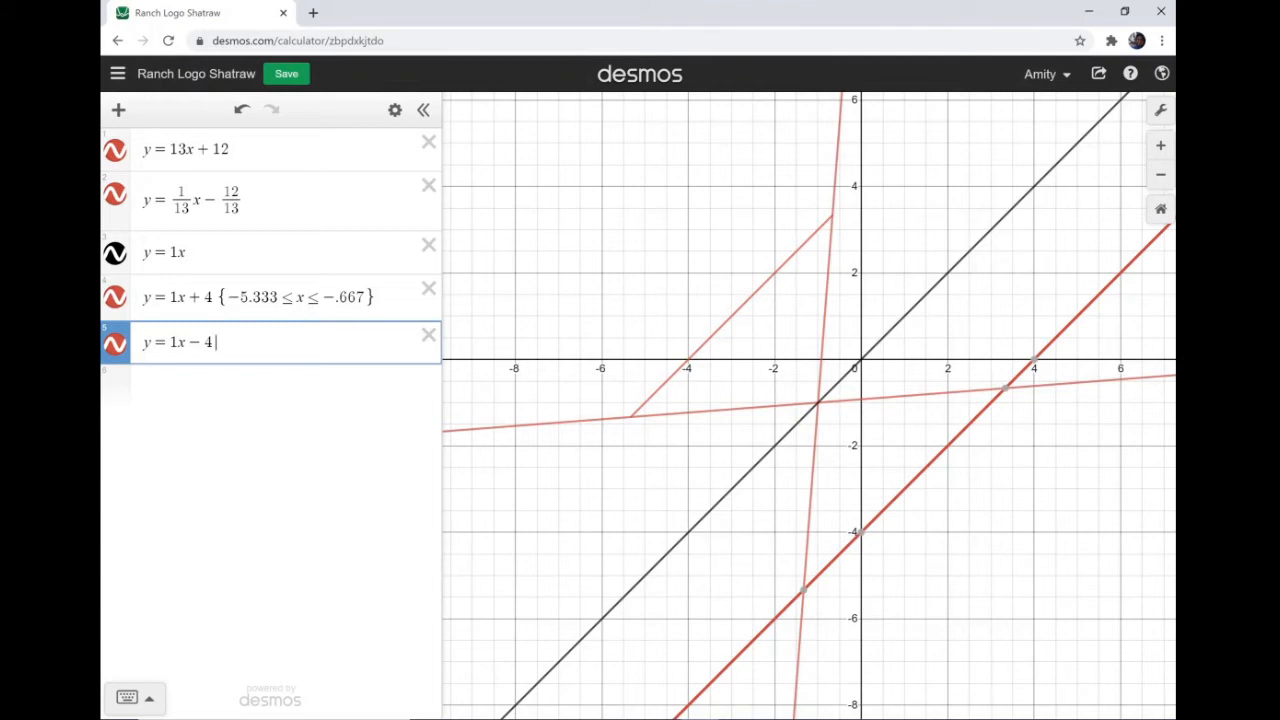
{"action": "type", "text": "(-"}
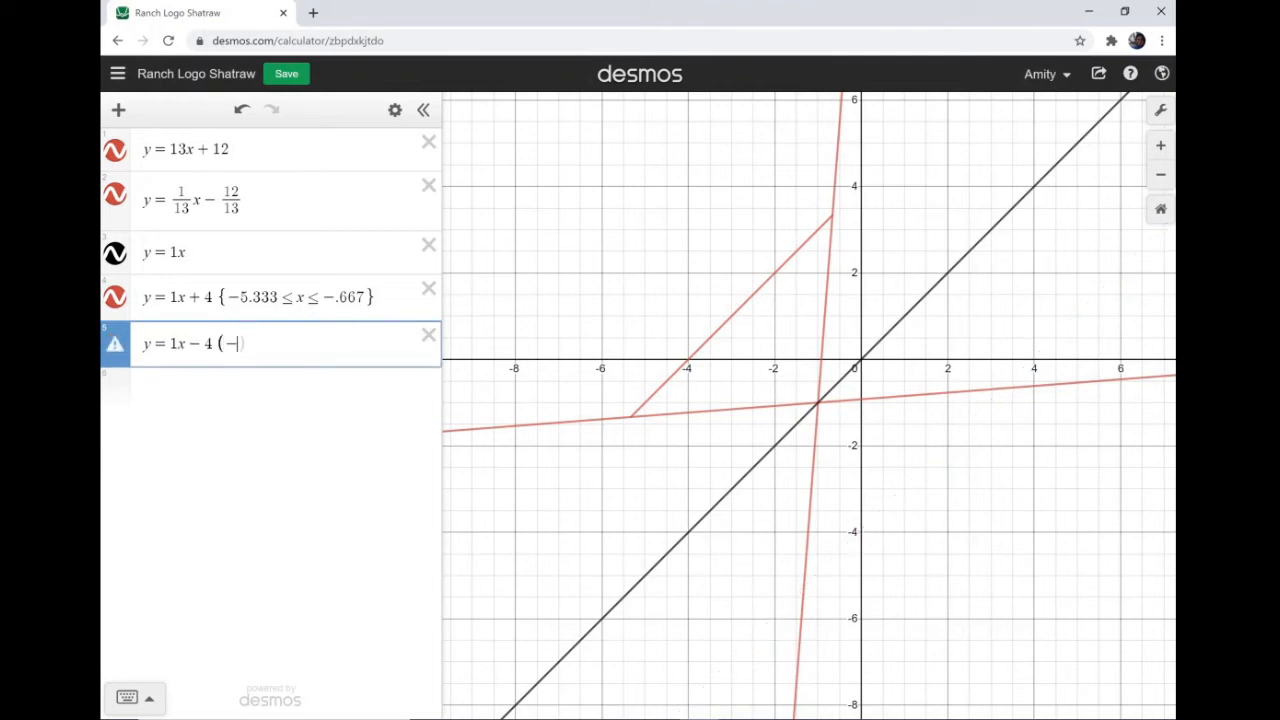
{"action": "type", "text": "/"}
{"action": "key", "text": "BackSpace"}
{"action": "key", "text": "BackSpace"}
{"action": "type", "text": "-.333"}
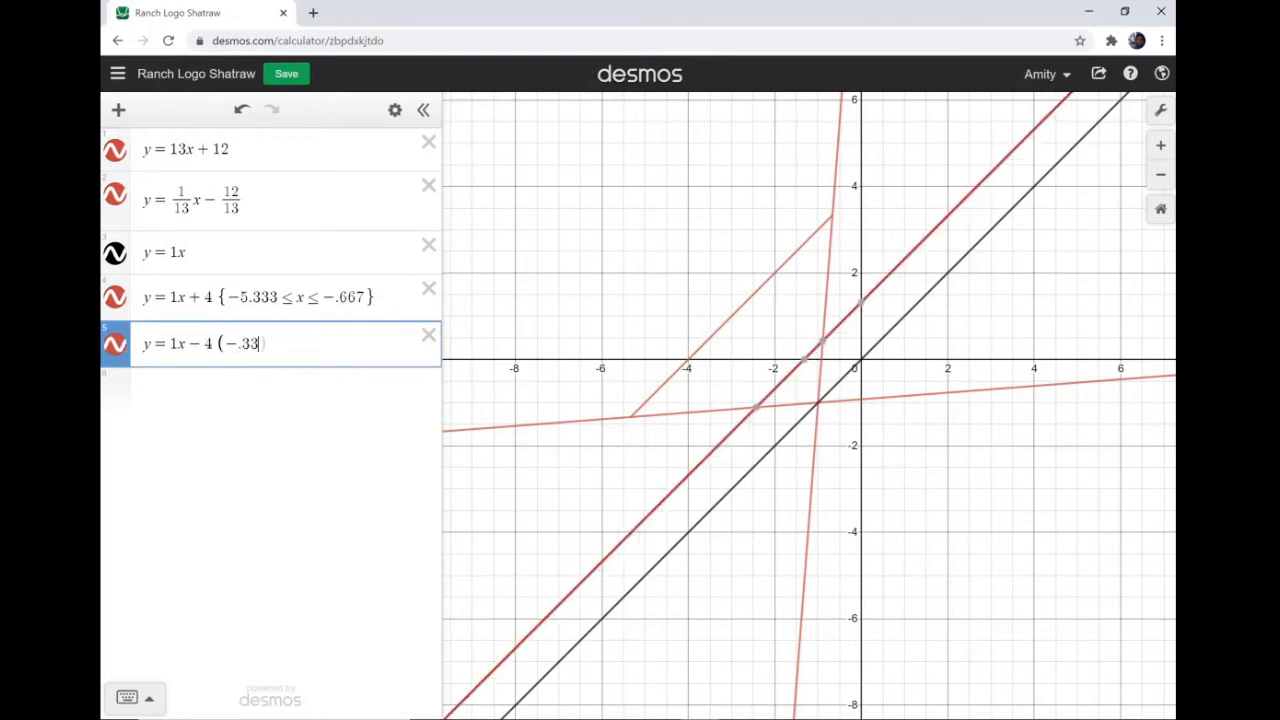
{"action": "type", "text": "<=x<"}
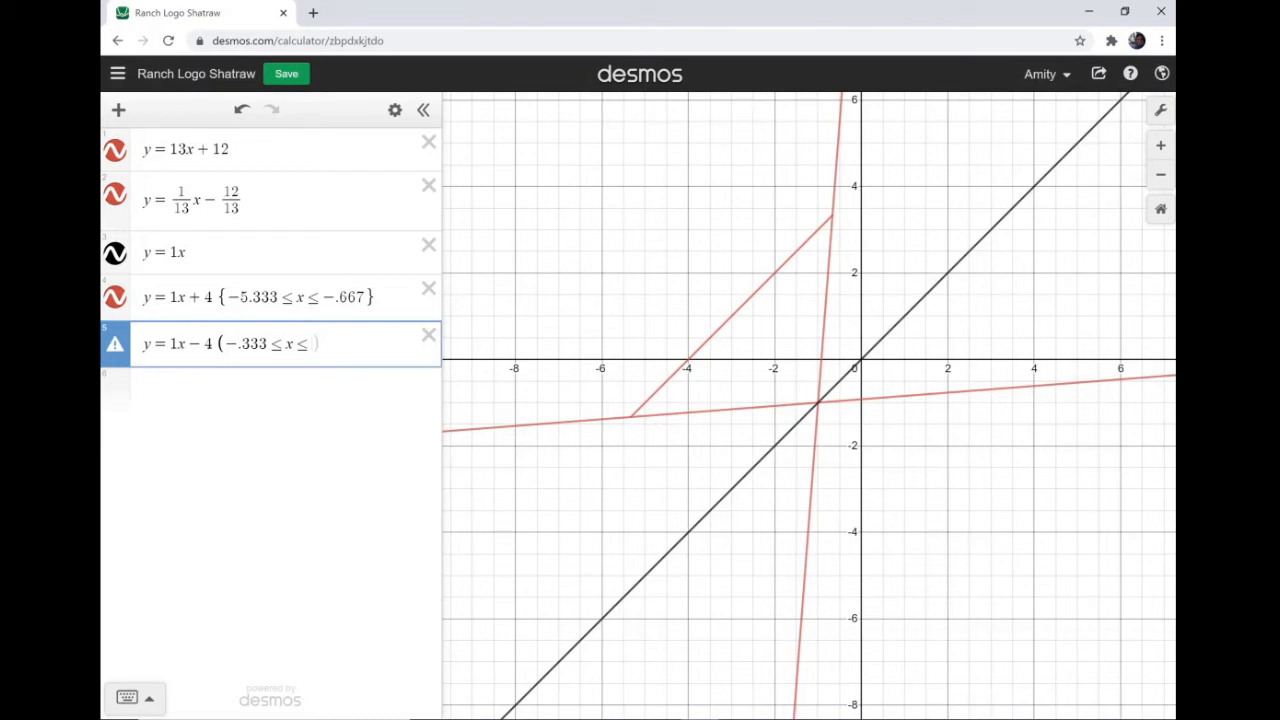
{"action": "type", "text": ".3333}"}
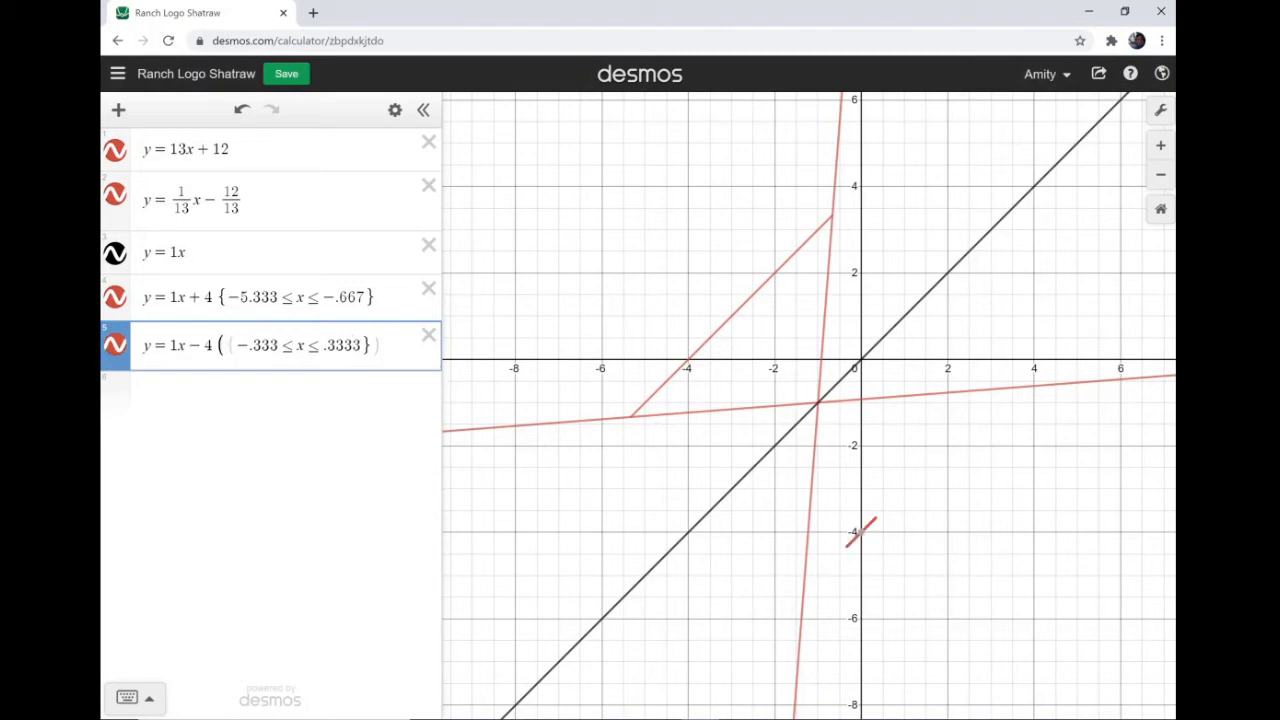
{"action": "left_click", "coordinate": [236, 346]}
{"action": "key", "text": "Left"}
{"action": "key", "text": "BackSpace"}
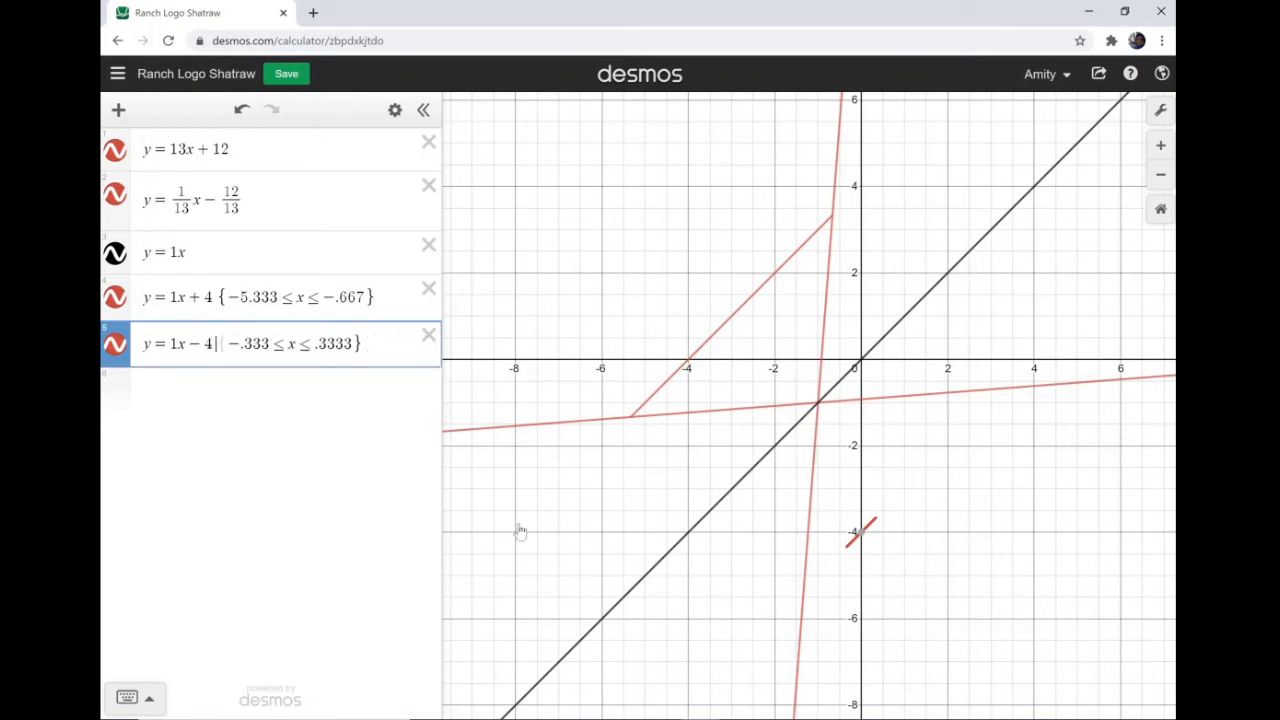
{"action": "type", "text": "{"}
{"action": "left_click", "coordinate": [804, 584]}
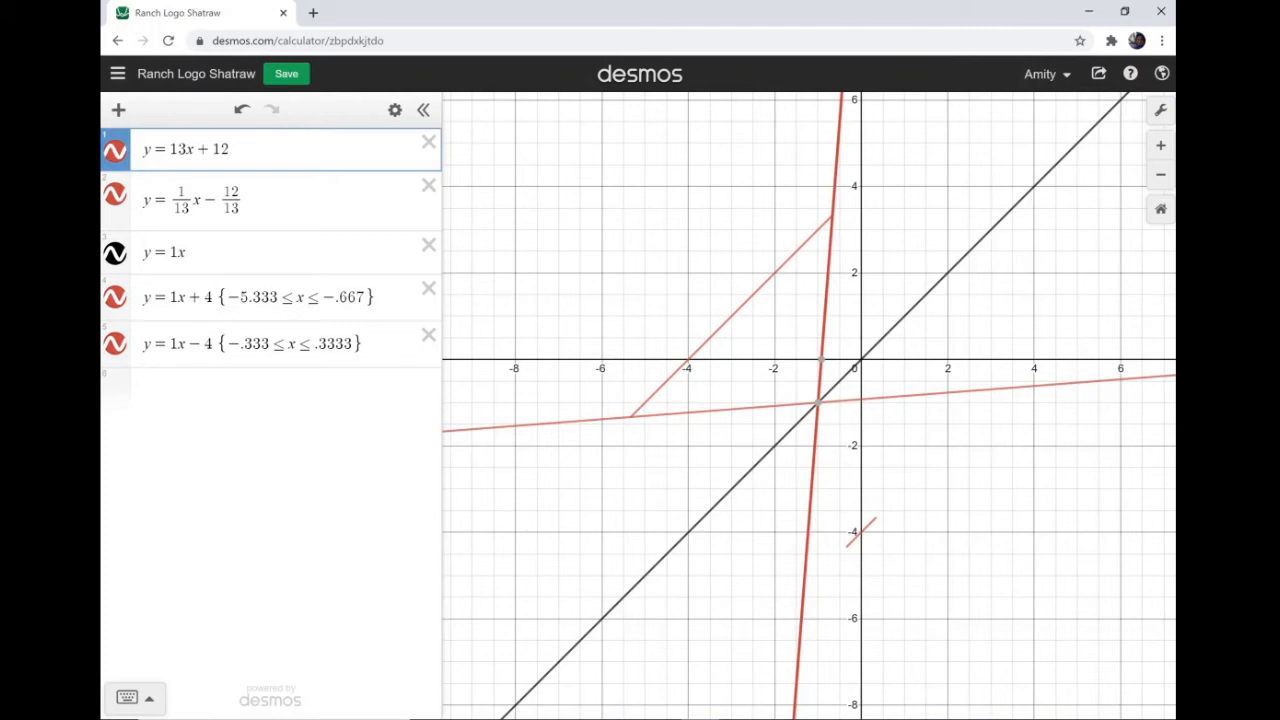
Set the domain limits of the line y = 1x − 4 to −1.333 and 3.3333
{"action": "left_click", "coordinate": [240, 344]}
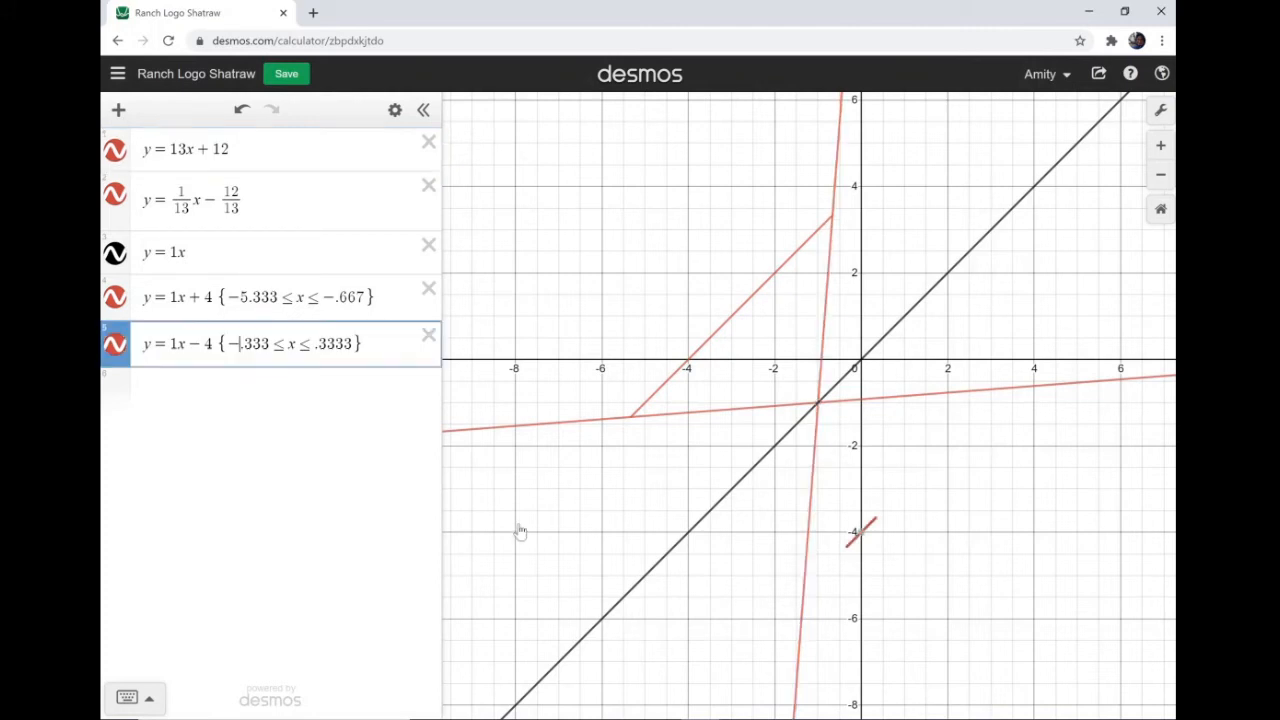
{"action": "type", "text": "1"}
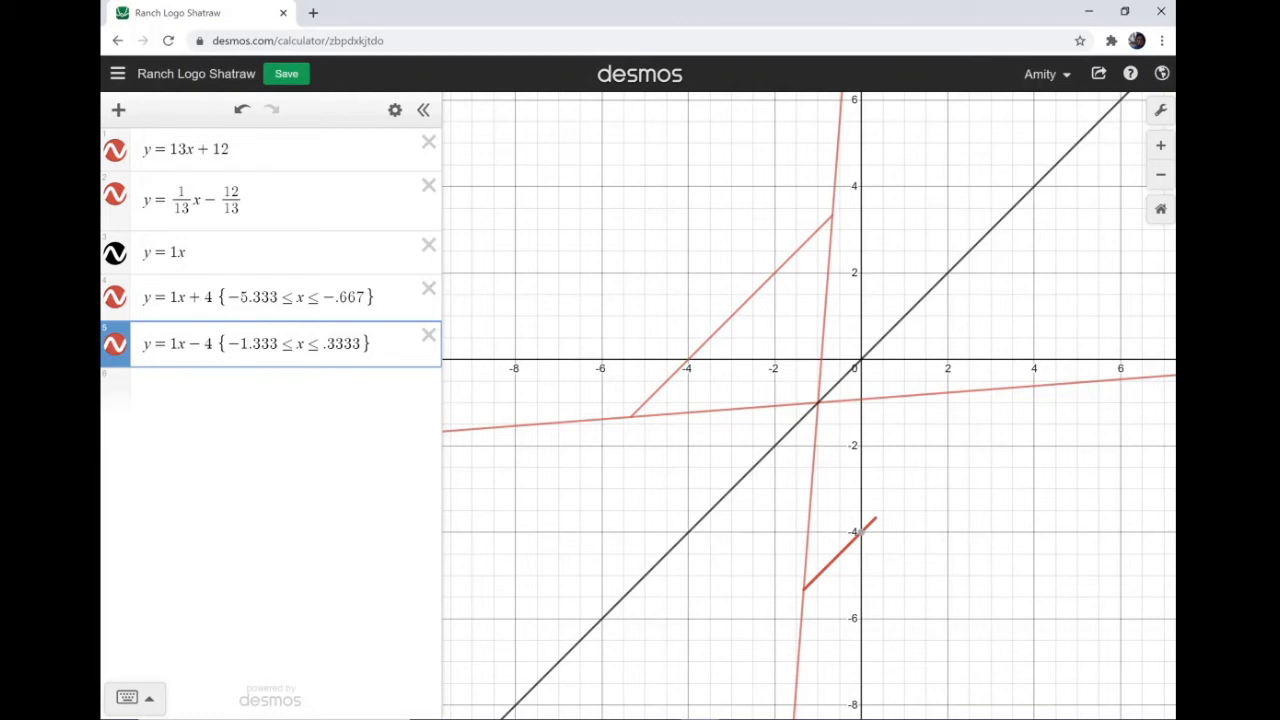
{"action": "key", "text": "Right"}
{"action": "key", "text": "Right"}
{"action": "key", "text": "Right"}
{"action": "key", "text": "Right"}
{"action": "key", "text": "Right"}
{"action": "key", "text": "Right"}
{"action": "key", "text": "Right"}
{"action": "type", "text": "2"}
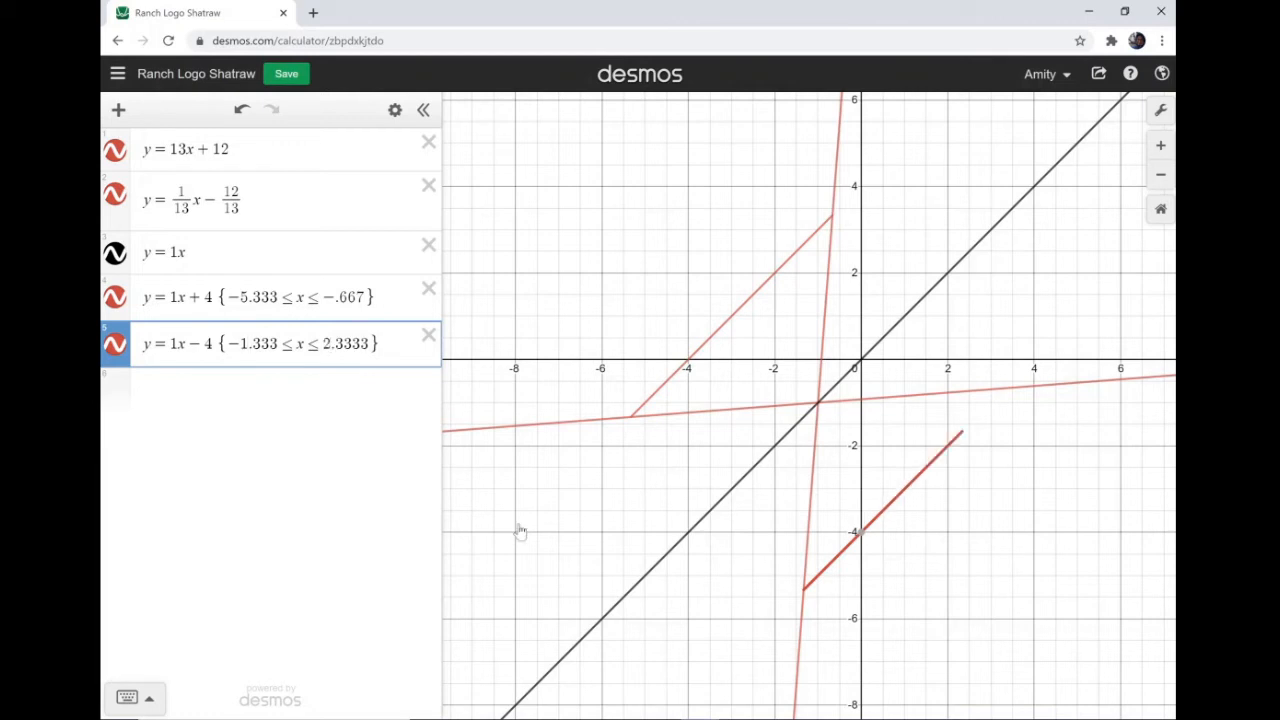
{"action": "key", "text": "BackSpace"}
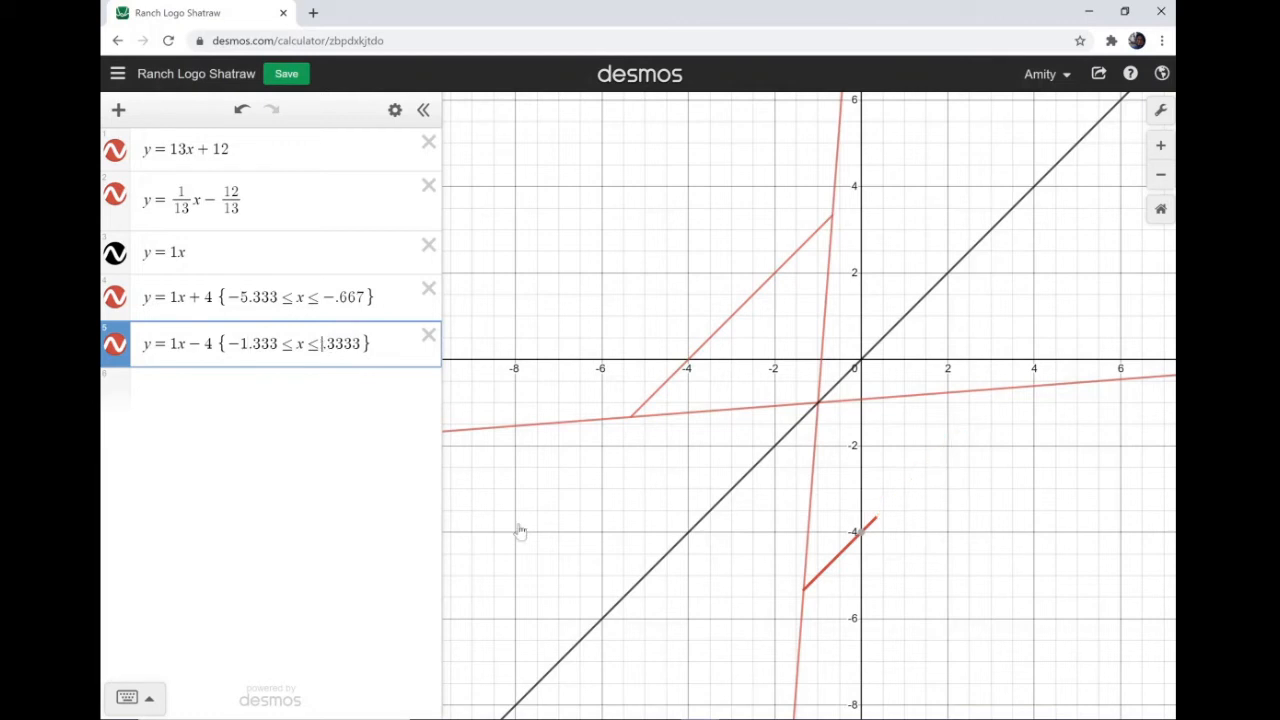
{"action": "type", "text": "3"}
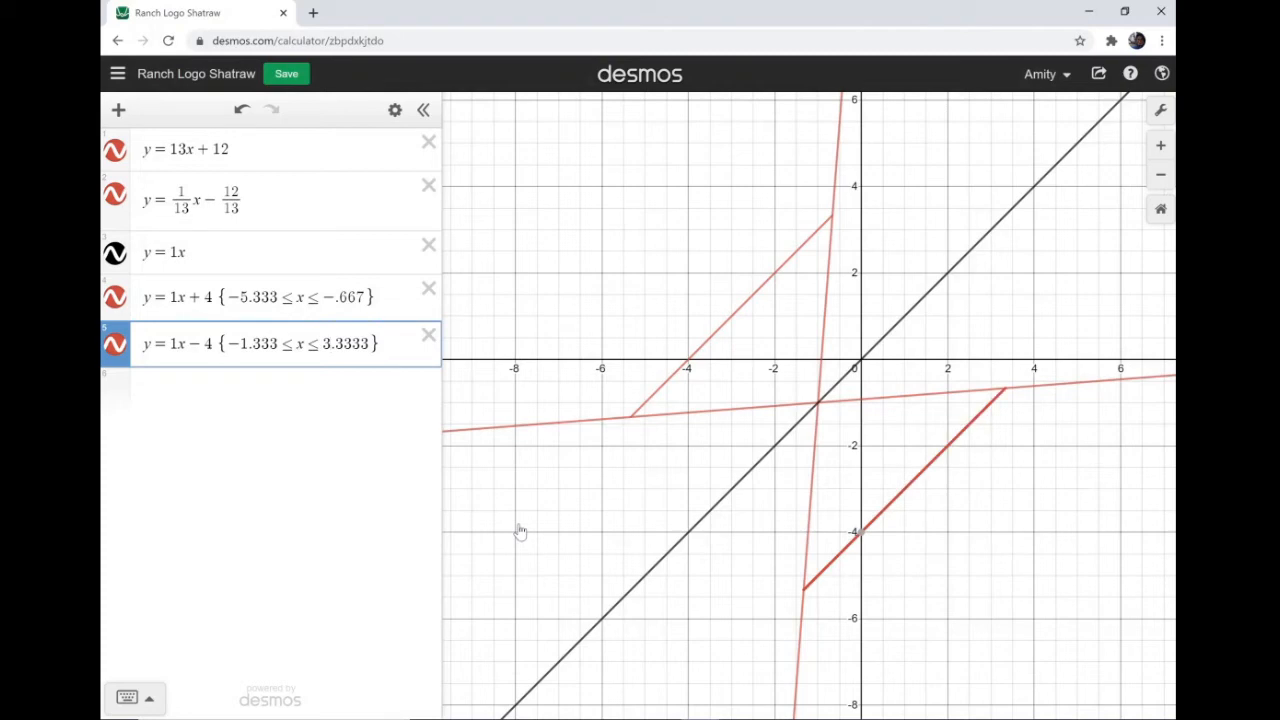
Read the coordinates where the inverse line y = 1/13x − 12/13 meets the ends of both trimmed segments and the line y = 1x
{"action": "left_click_drag", "start_coordinate": [520, 531], "coordinate": [510, 541]}
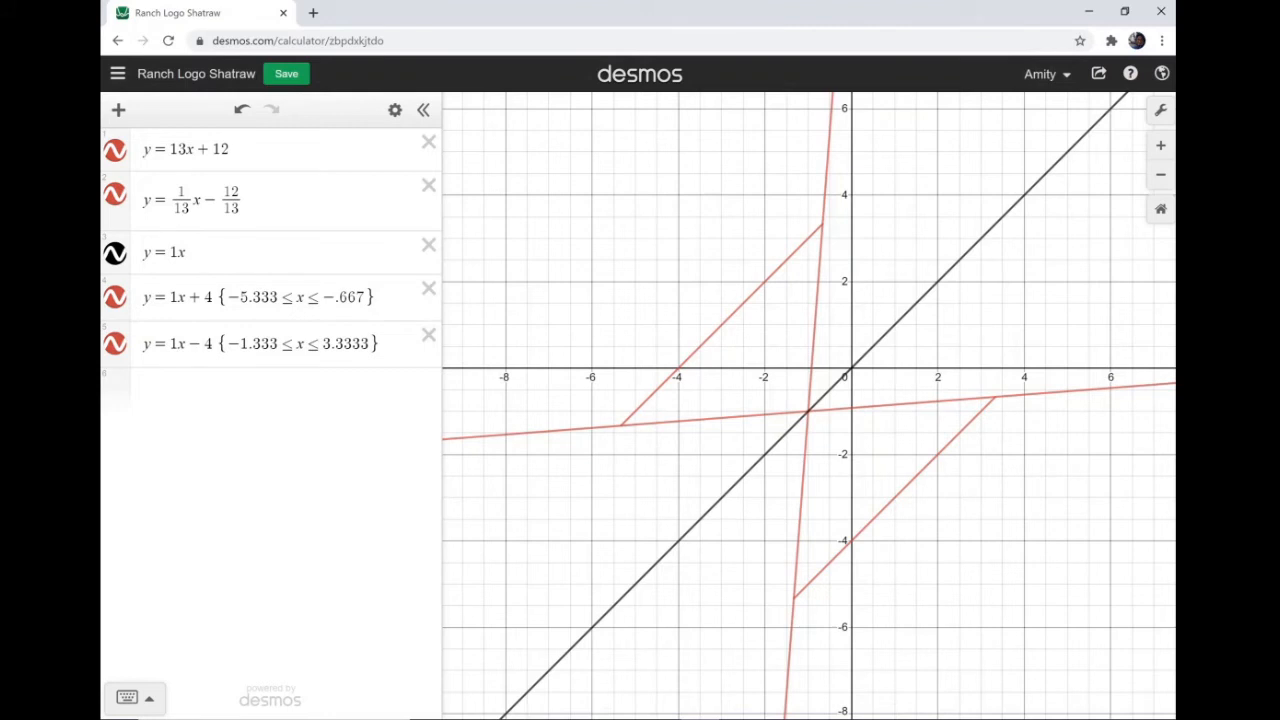
{"action": "left_click", "coordinate": [622, 426]}
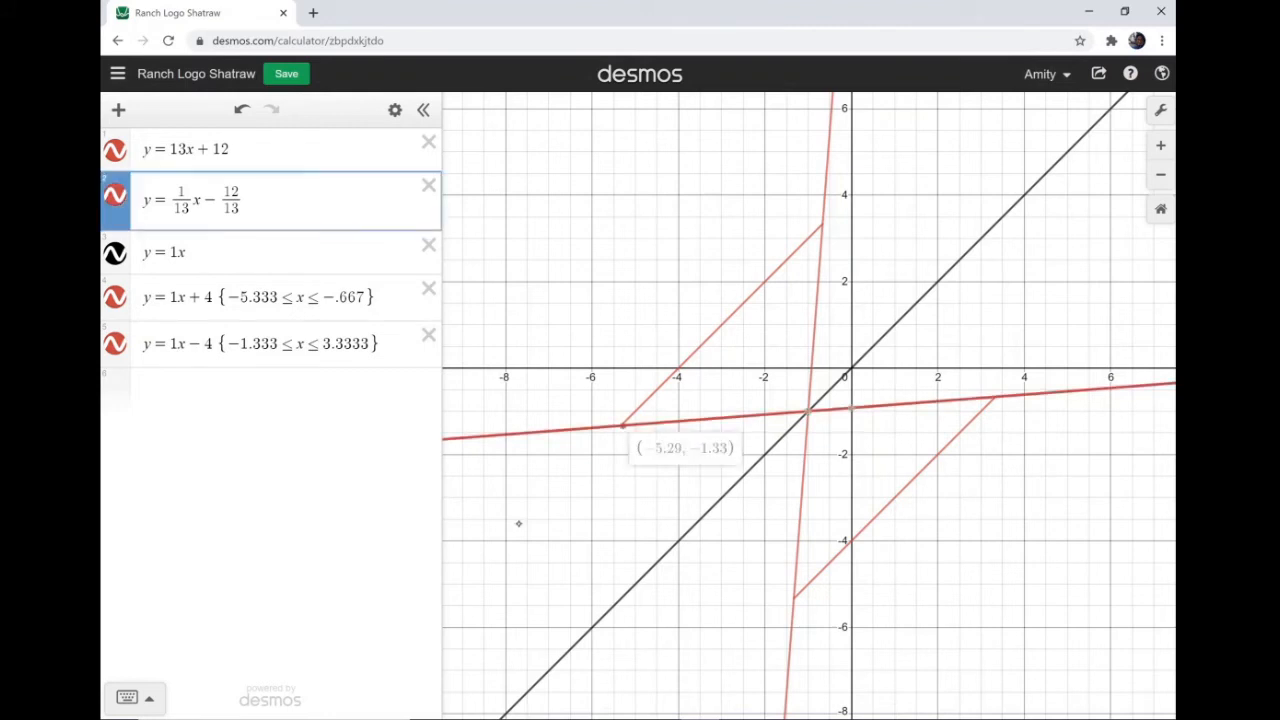
{"action": "left_click_drag", "start_coordinate": [622, 426], "coordinate": [623, 426]}
{"action": "left_click", "coordinate": [808, 411]}
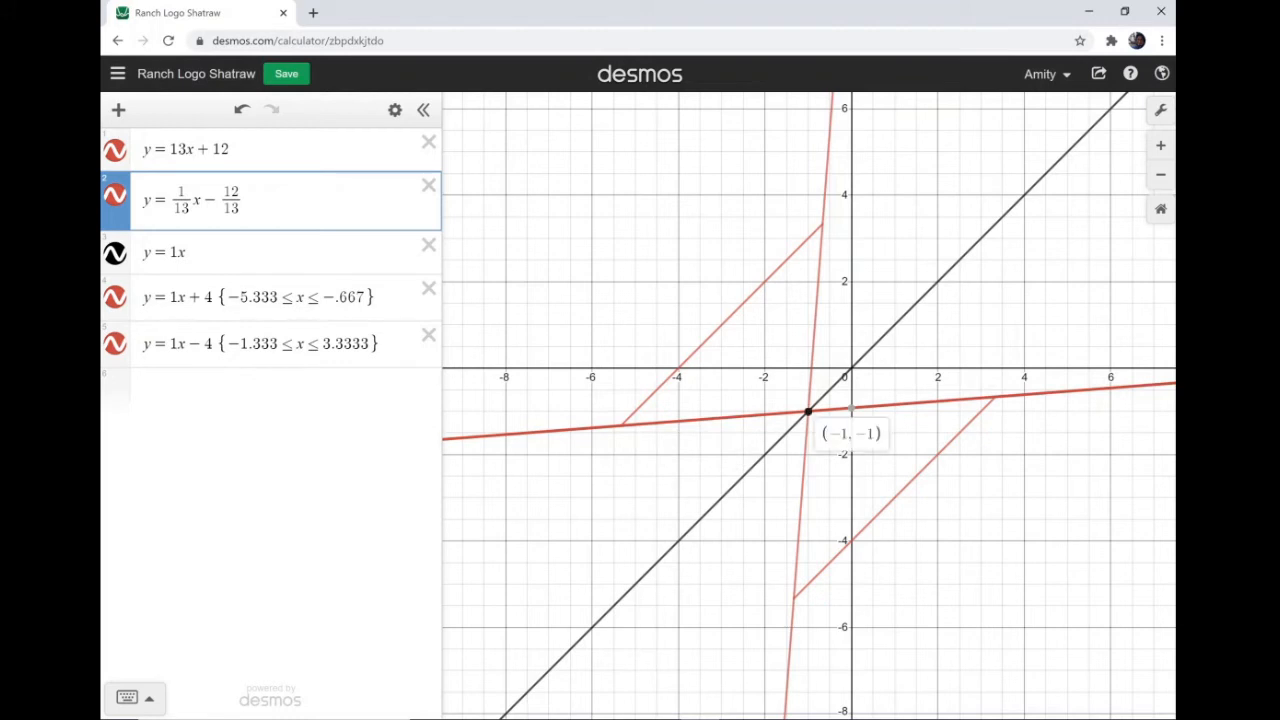
{"action": "left_click", "coordinate": [620, 426]}
{"action": "left_click", "coordinate": [518, 523]}
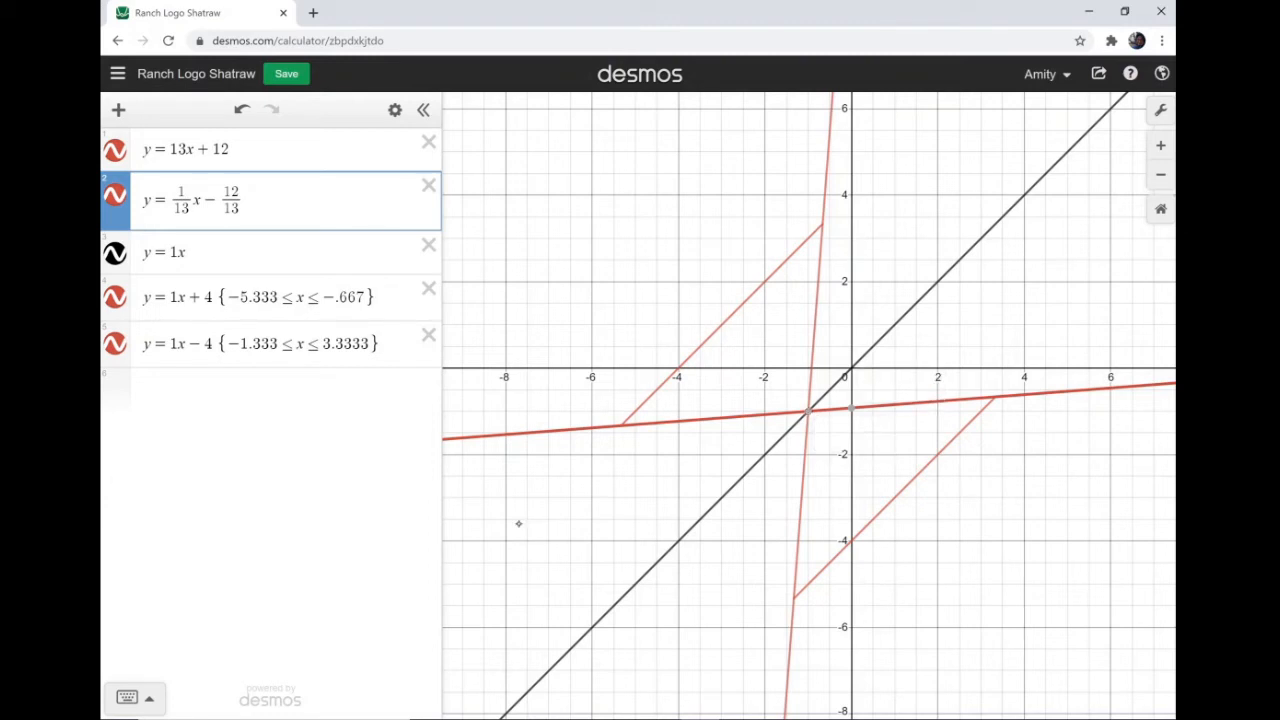
{"action": "left_click", "coordinate": [808, 411]}
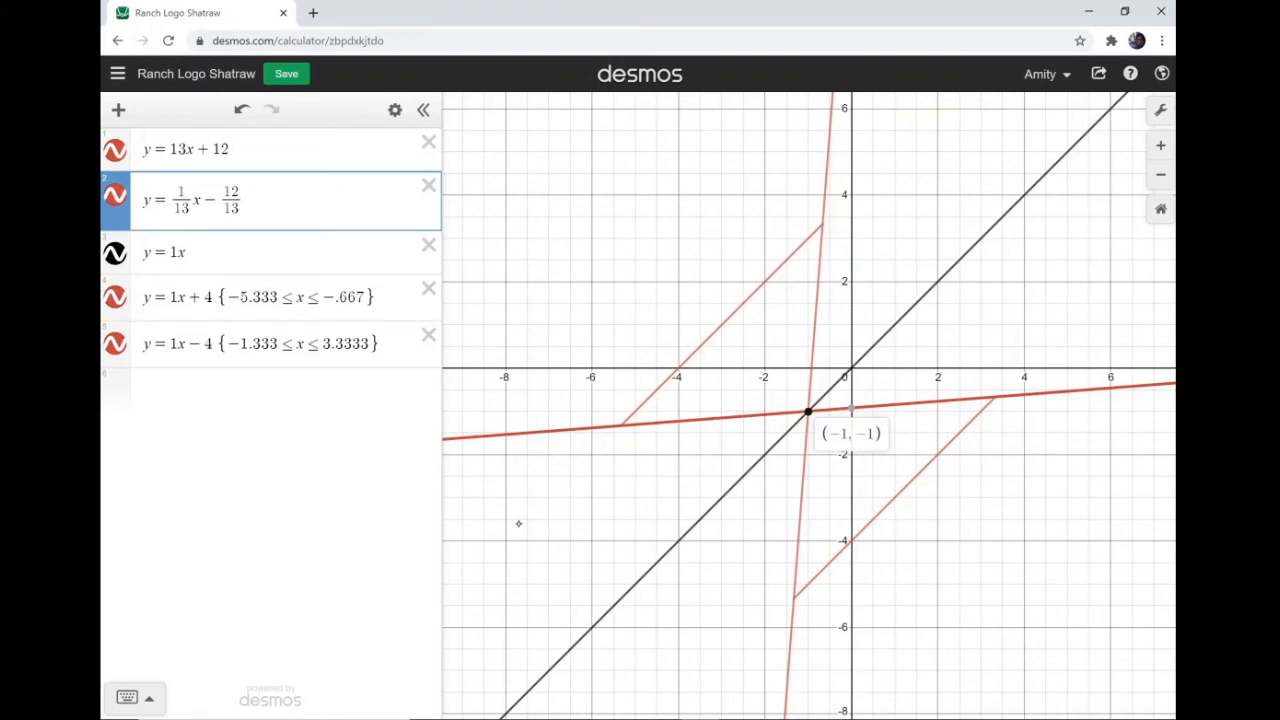
{"action": "left_click", "coordinate": [997, 397]}
{"action": "left_click", "coordinate": [997, 397]}
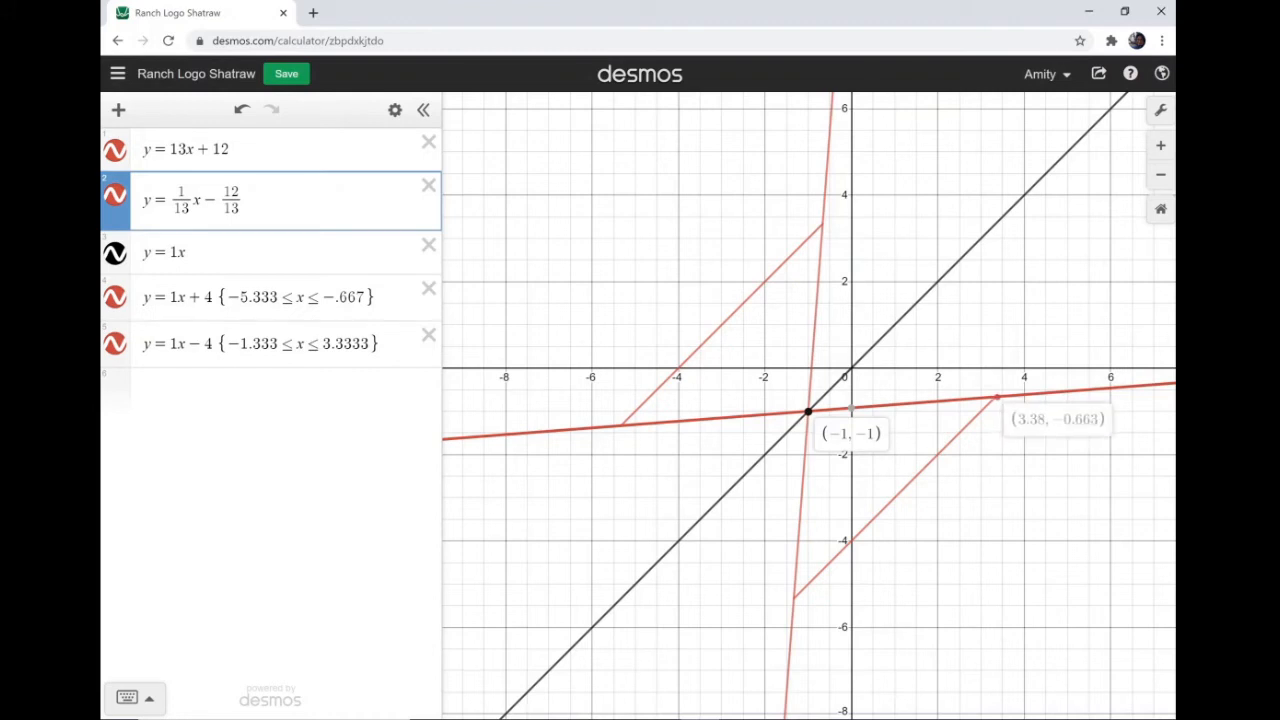
{"action": "left_click_drag", "start_coordinate": [997, 397], "coordinate": [994, 397]}
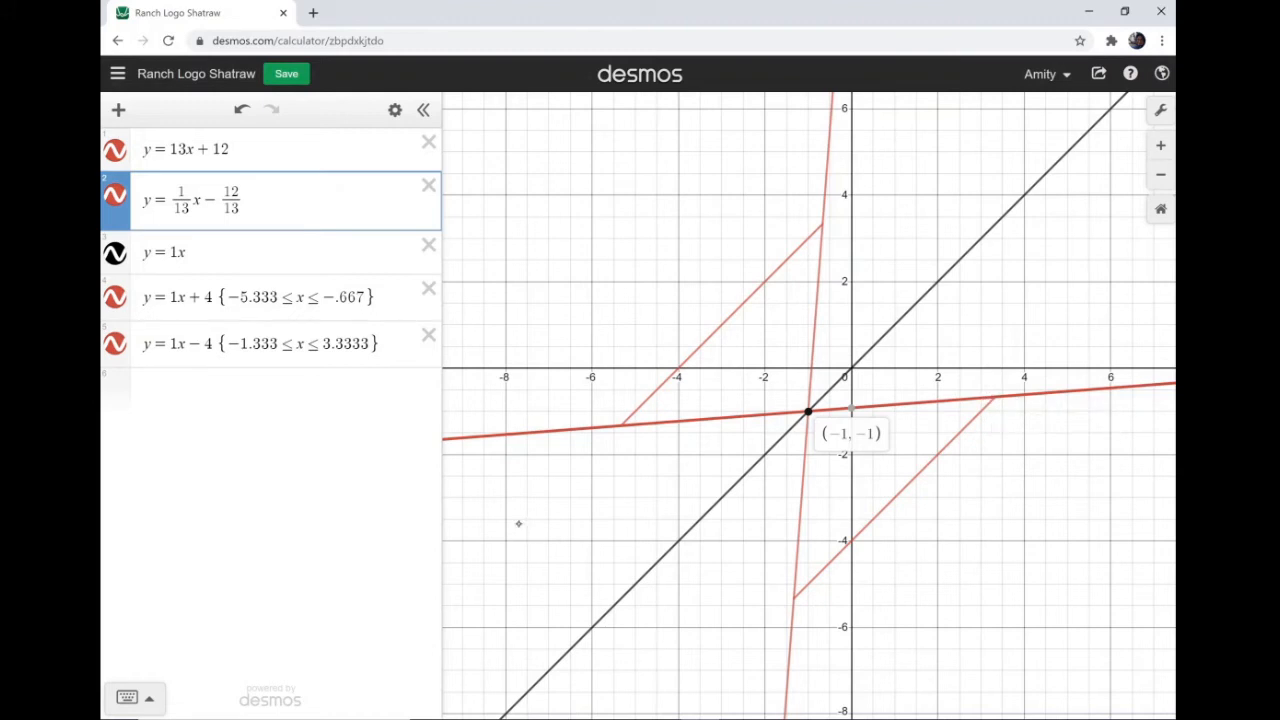
Restrict the domain of the inverse line y = 1/13x − 12/13 to {−1 ≤ x ≤ 3.36}
{"action": "left_click", "coordinate": [311, 206]}
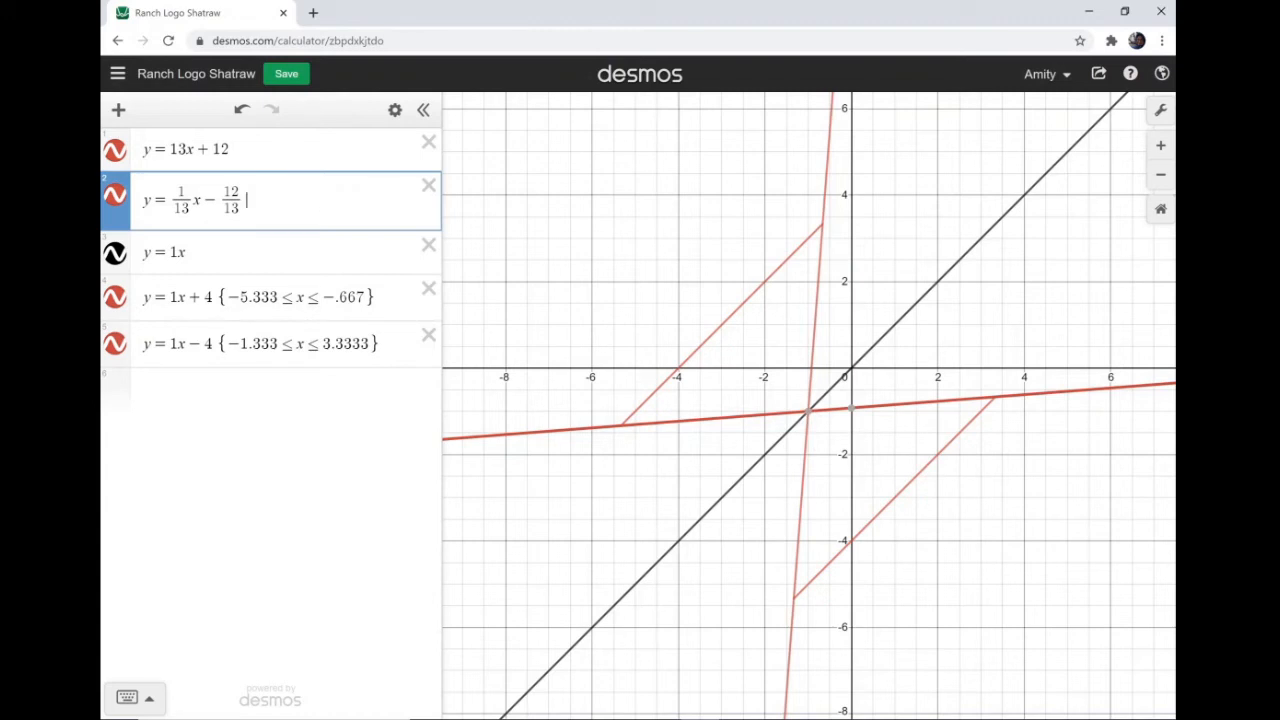
{"action": "type", "text": "("}
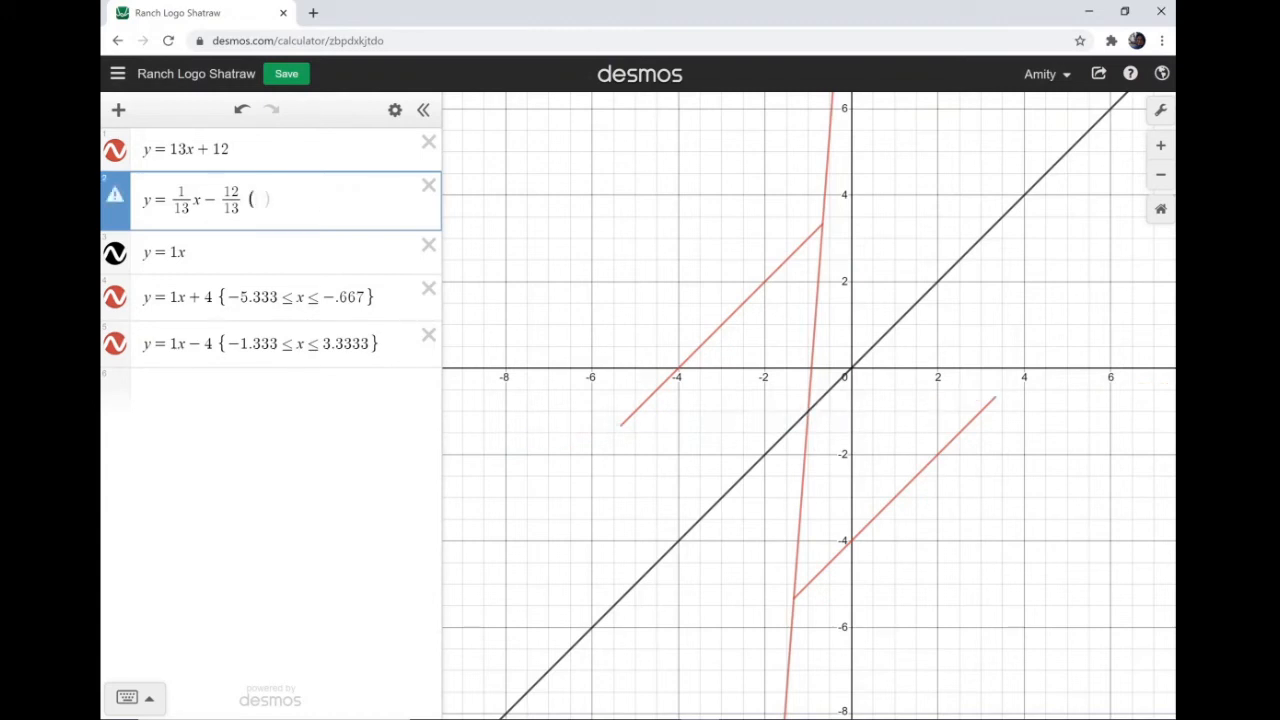
{"action": "type", "text": "-4"}
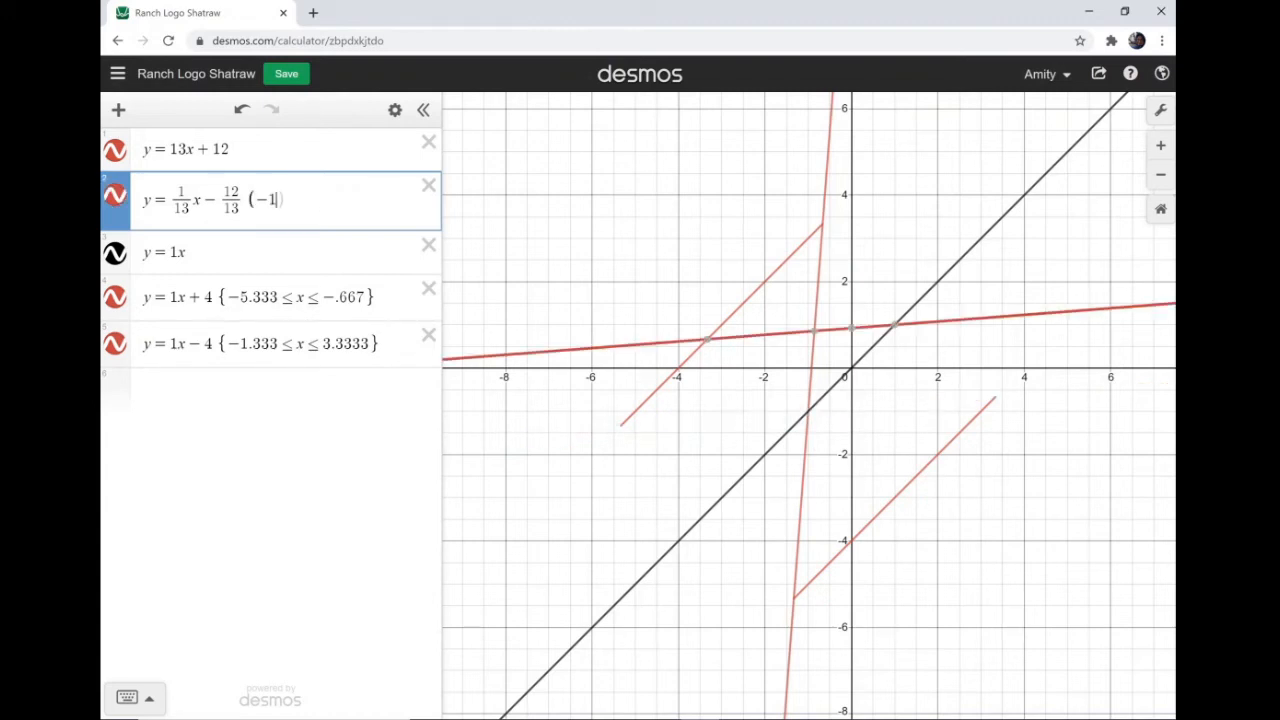
{"action": "key", "text": "BackSpace"}
{"action": "key", "text": "BackSpace"}
{"action": "key", "text": "BackSpace"}
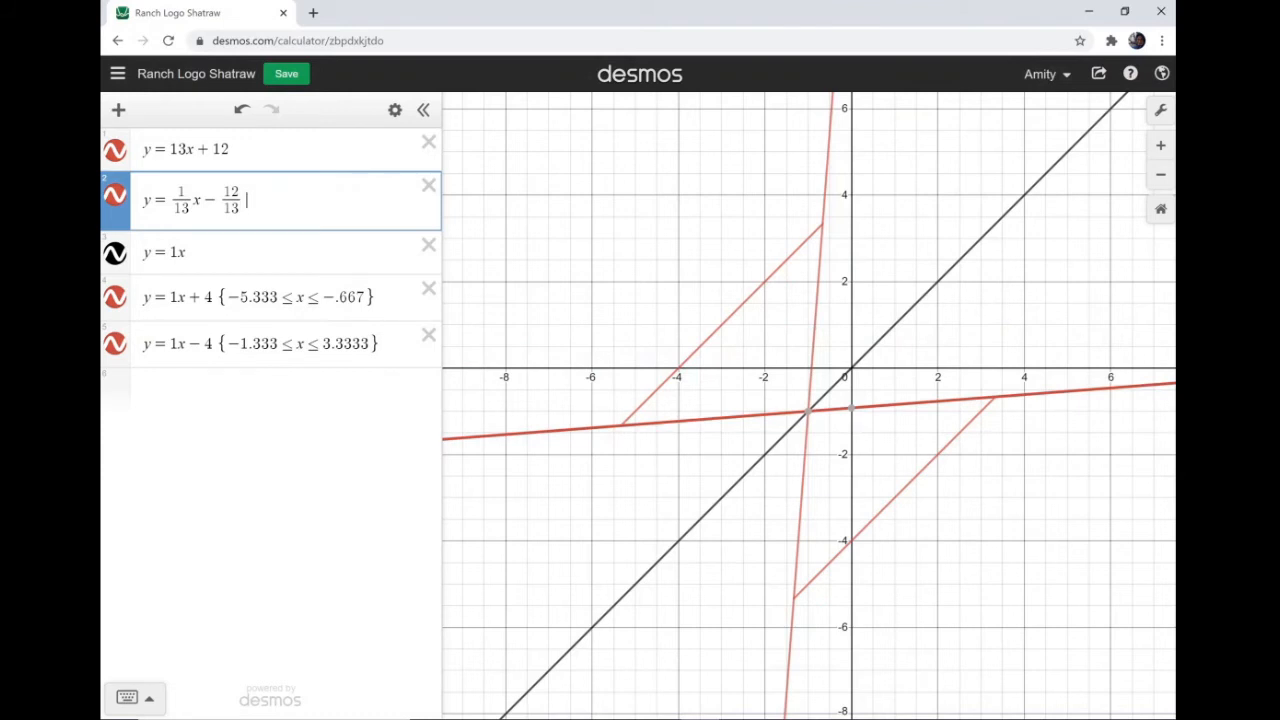
{"action": "type", "text": "{-1"}
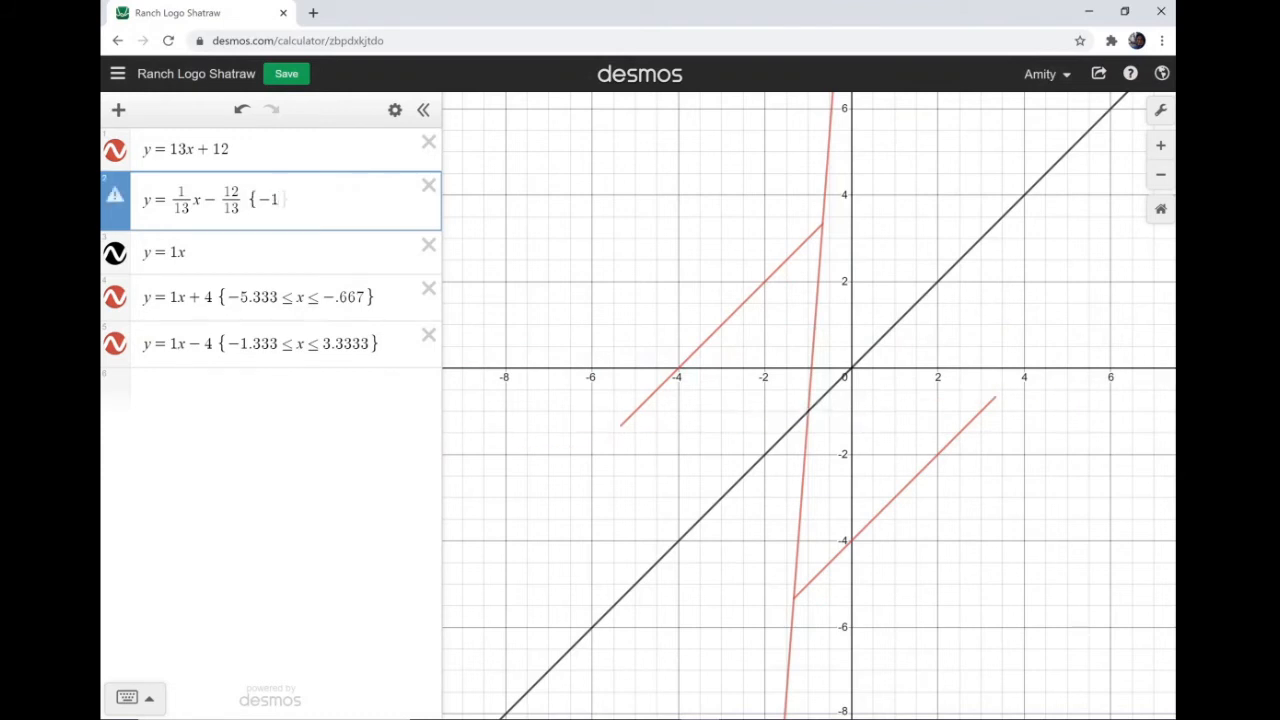
{"action": "type", "text": "<"}
{"action": "type", "text": "x"}
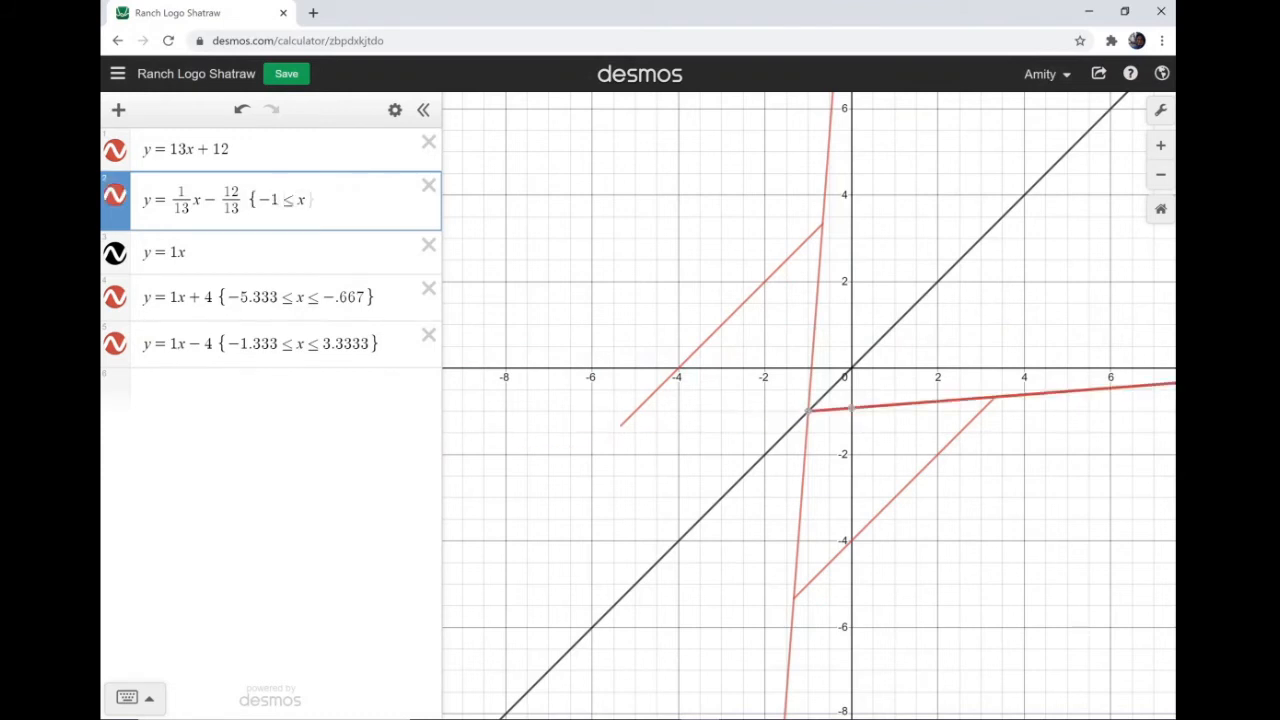
{"action": "type", "text": "<="}
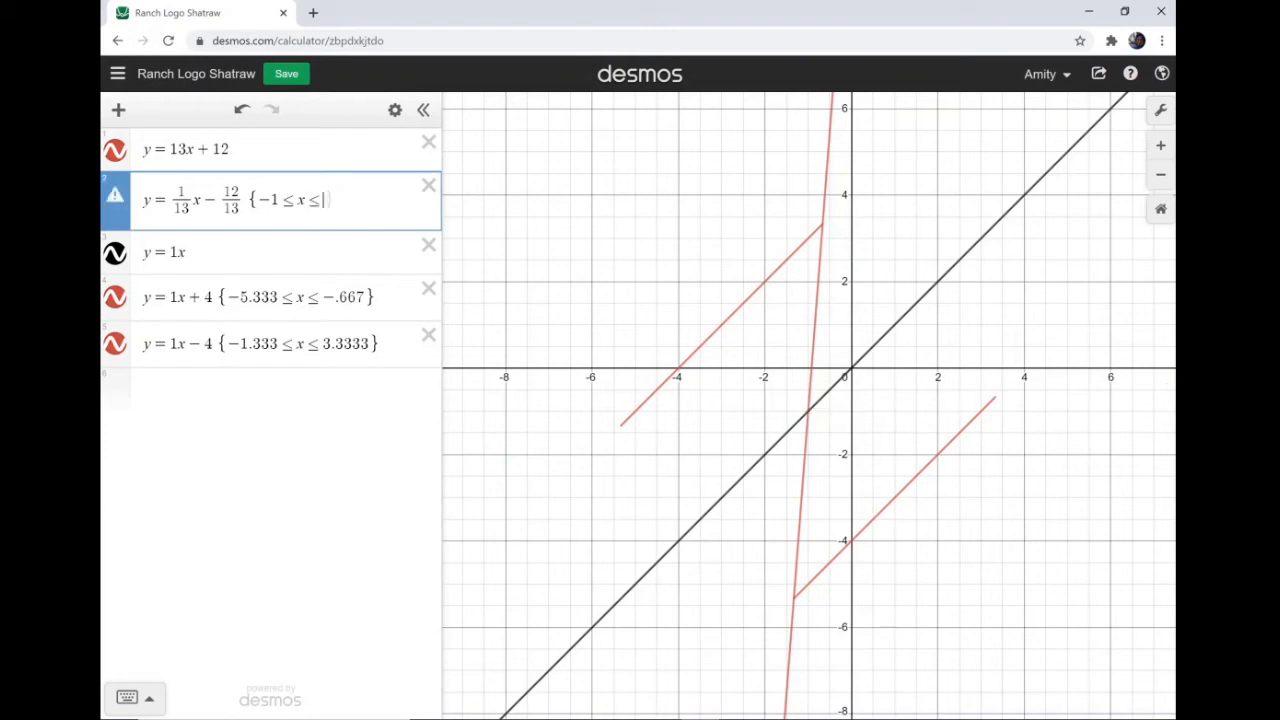
{"action": "type", "text": "2"}
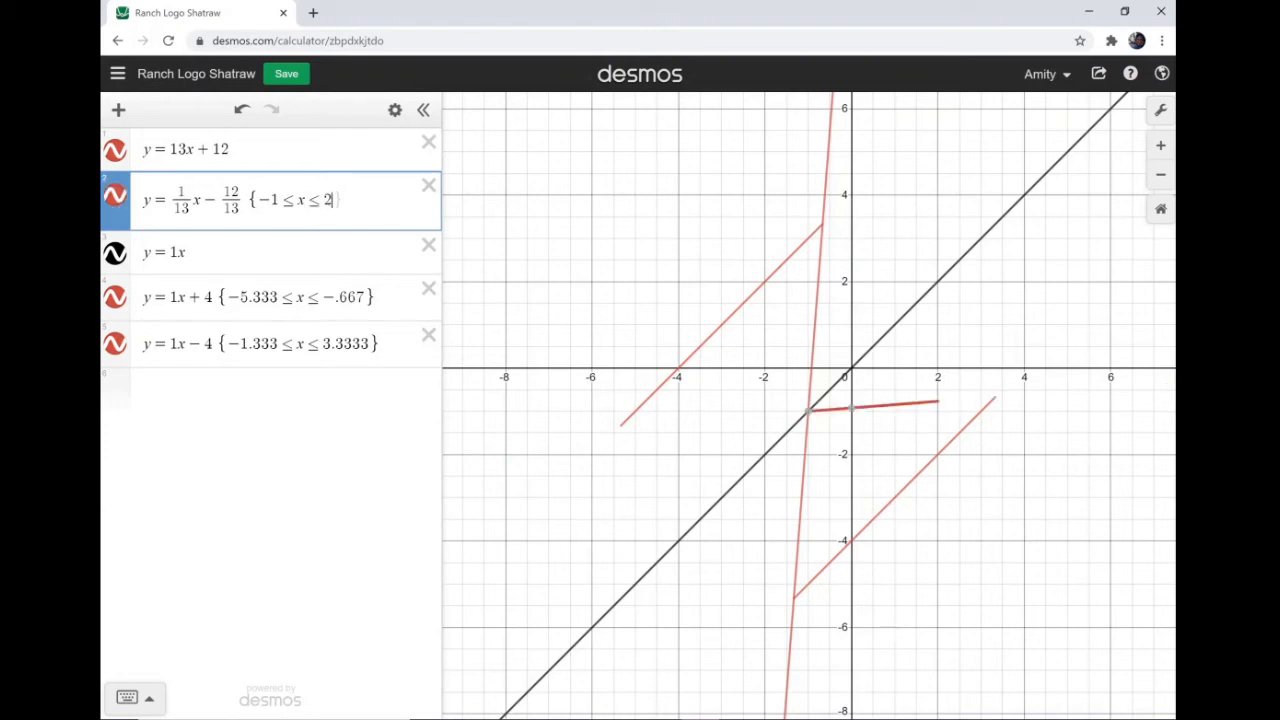
{"action": "type", "text": ".36"}
{"action": "key", "text": "Left"}
{"action": "key", "text": "Left"}
{"action": "key", "text": "Left"}
{"action": "key", "text": "BackSpace"}
{"action": "type", "text": "3"}
Check the inverse line's endpoint against the y = 1x − 4 segment and set its upper domain limit to 3.3
{"action": "left_click", "coordinate": [997, 397]}
{"action": "left_click", "coordinate": [995, 397]}
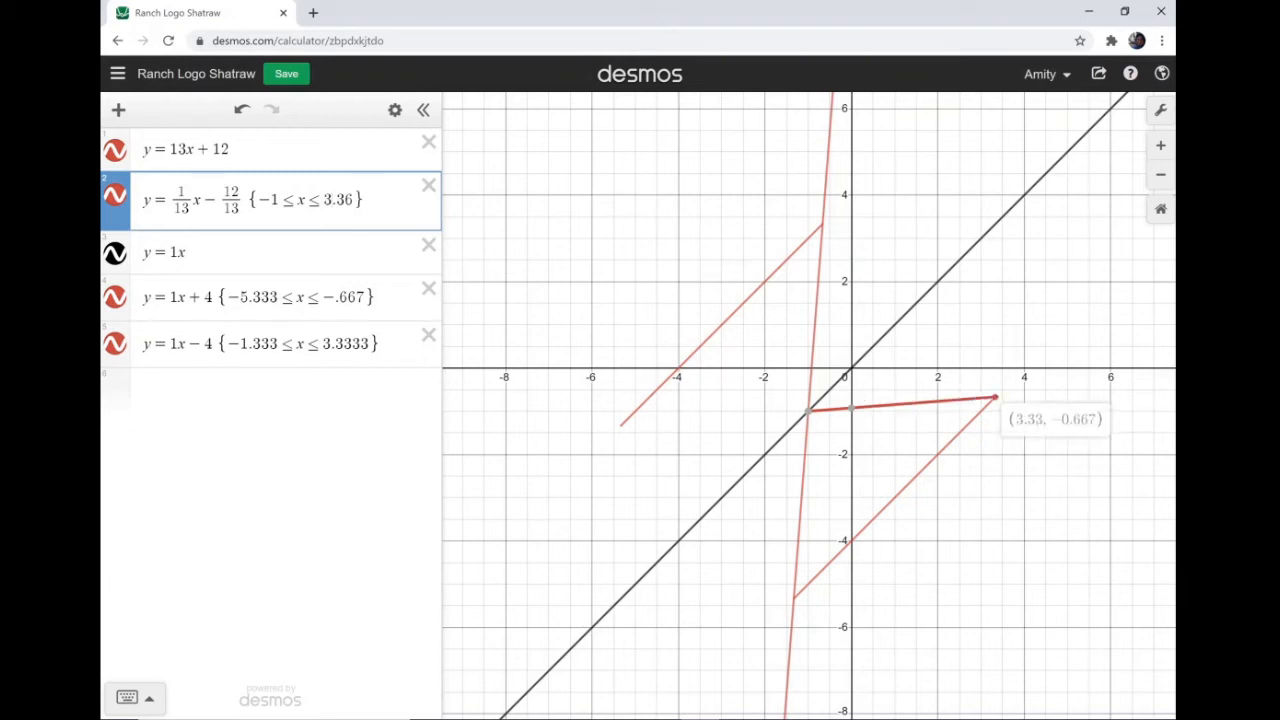
{"action": "left_click_drag", "start_coordinate": [995, 397], "coordinate": [994, 397]}
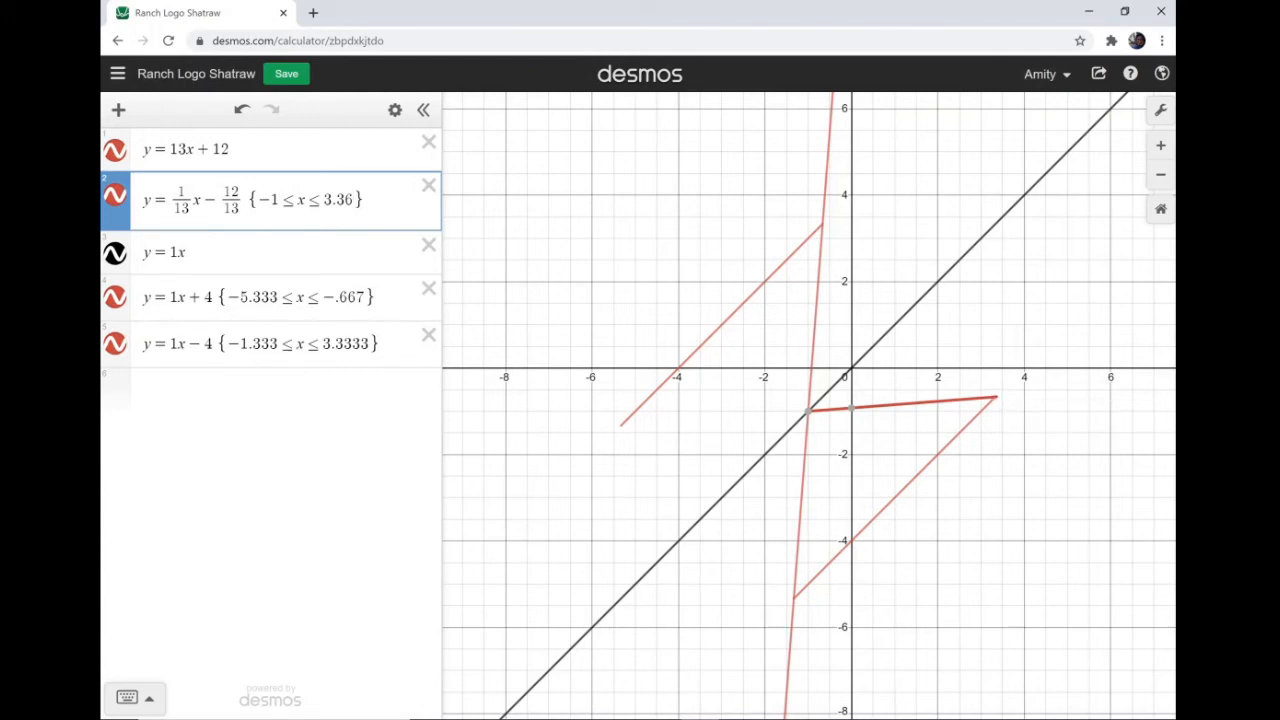
{"action": "key", "text": "BackSpace"}
{"action": "key", "text": "Escape"}
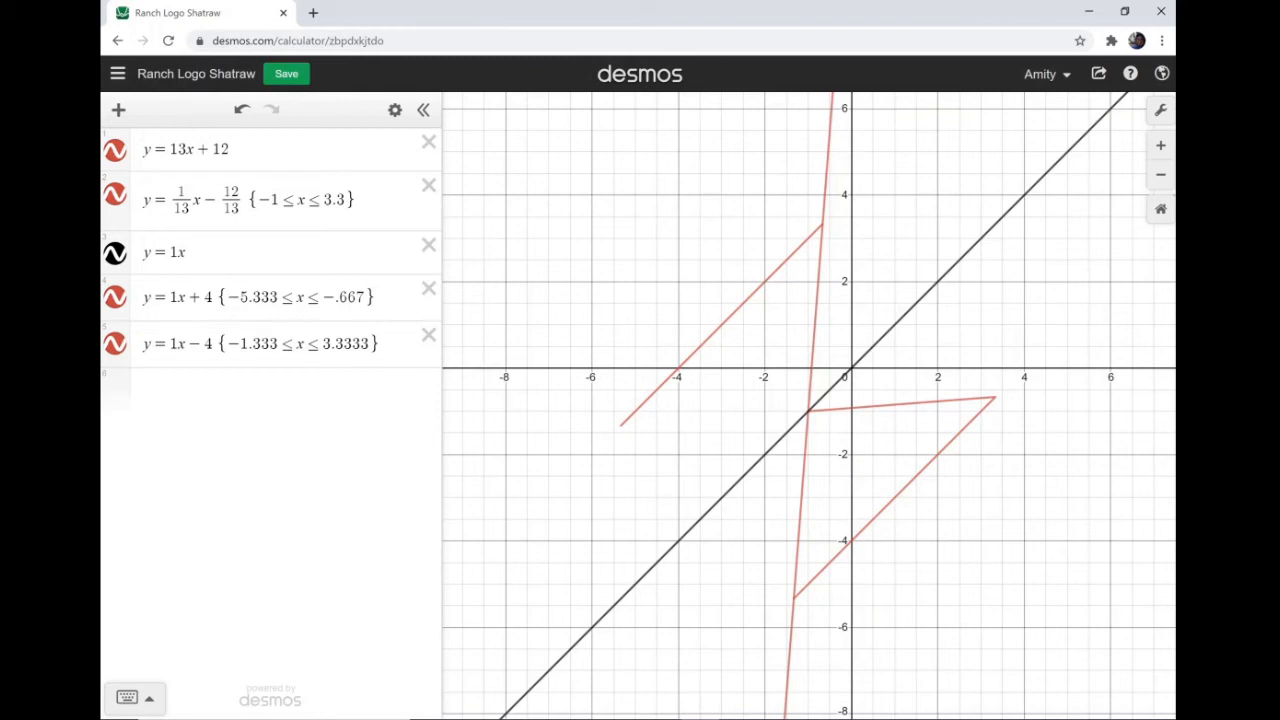
Check where y = 13x + 12 meets the trimmed segment and the line y = 1x, and restrict its domain to {−1 ≤ x < −.667}
{"action": "left_click", "coordinate": [822, 227]}
{"action": "left_click_drag", "start_coordinate": [822, 228], "coordinate": [823, 225]}
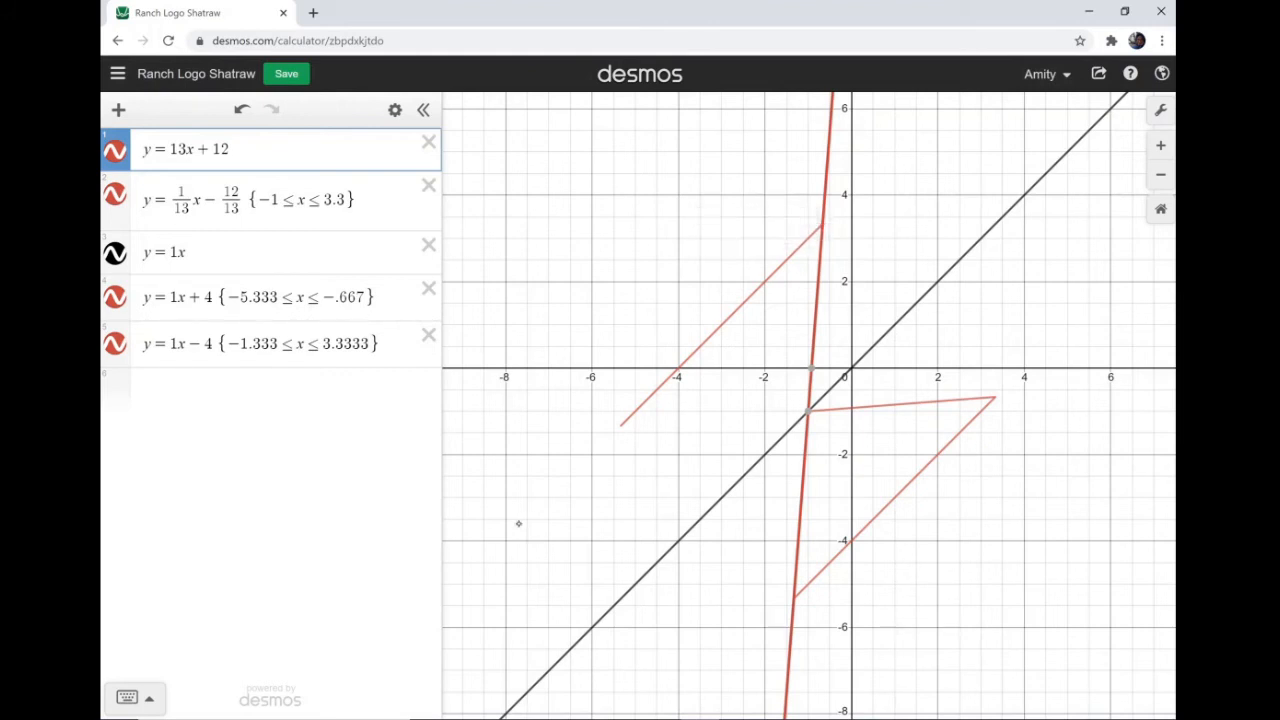
{"action": "left_click", "coordinate": [808, 411]}
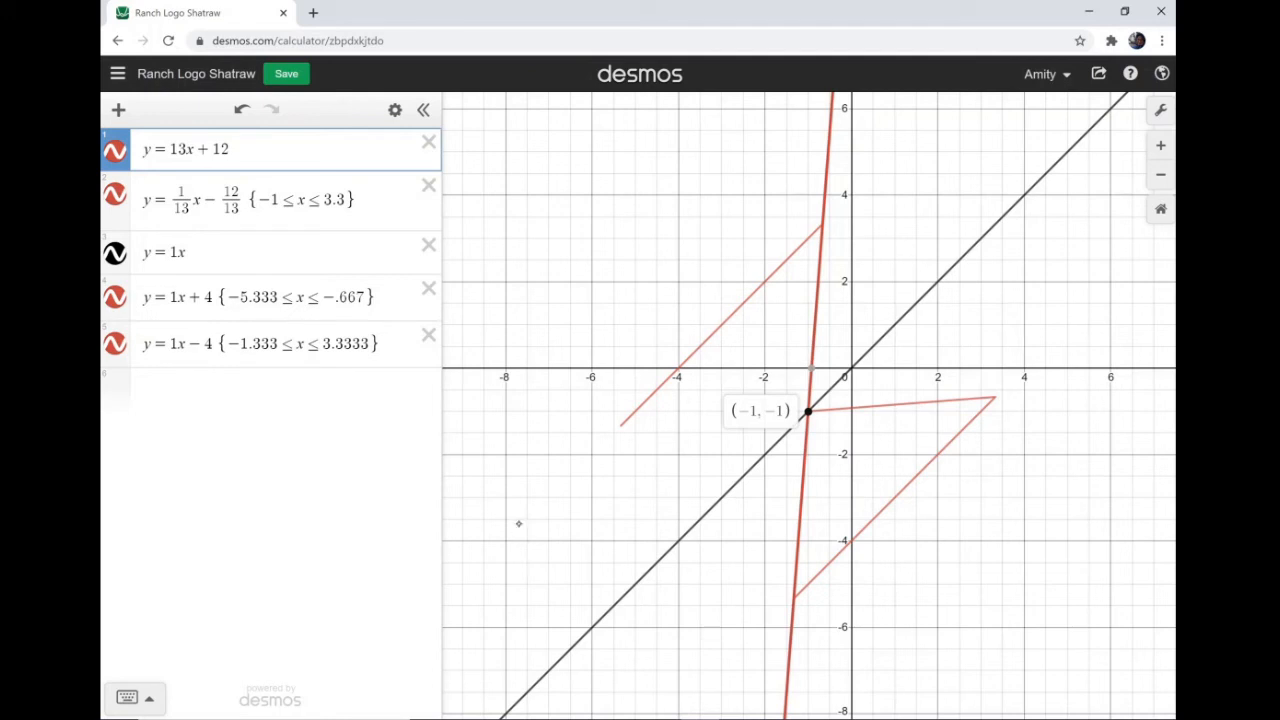
{"action": "left_click", "coordinate": [300, 391]}
{"action": "left_click", "coordinate": [312, 152]}
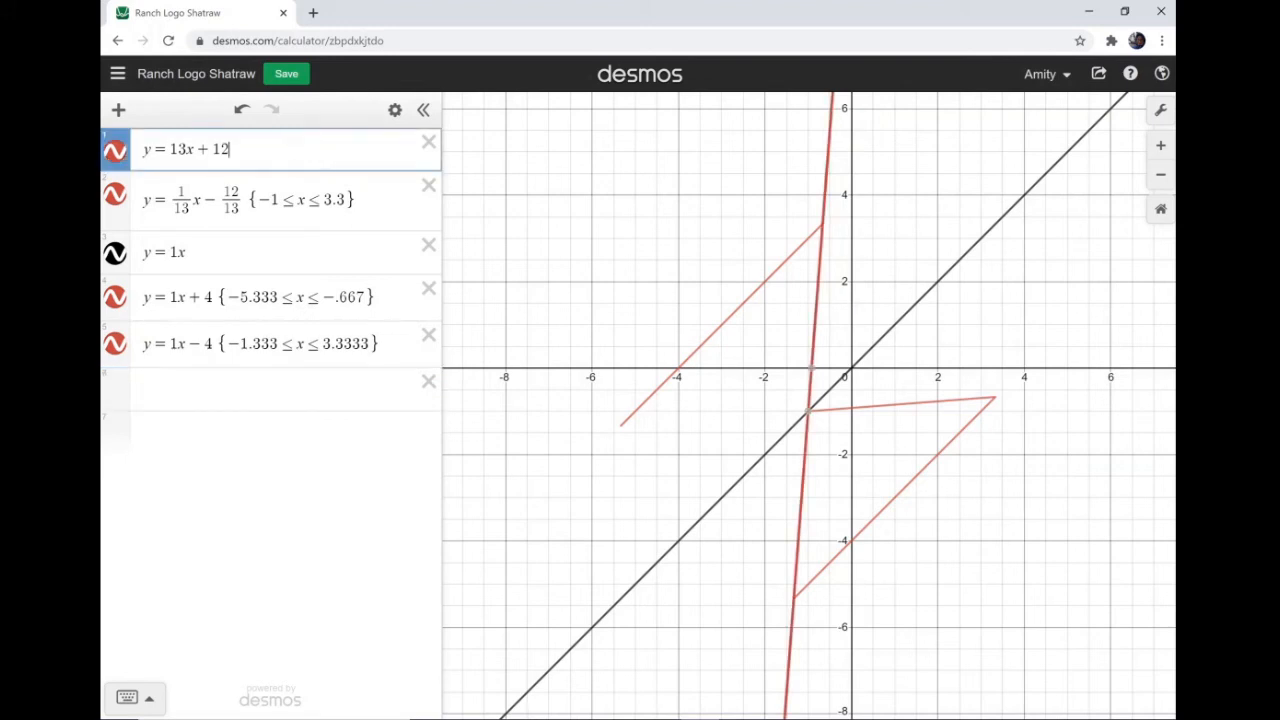
{"action": "type", "text": "{-1"}
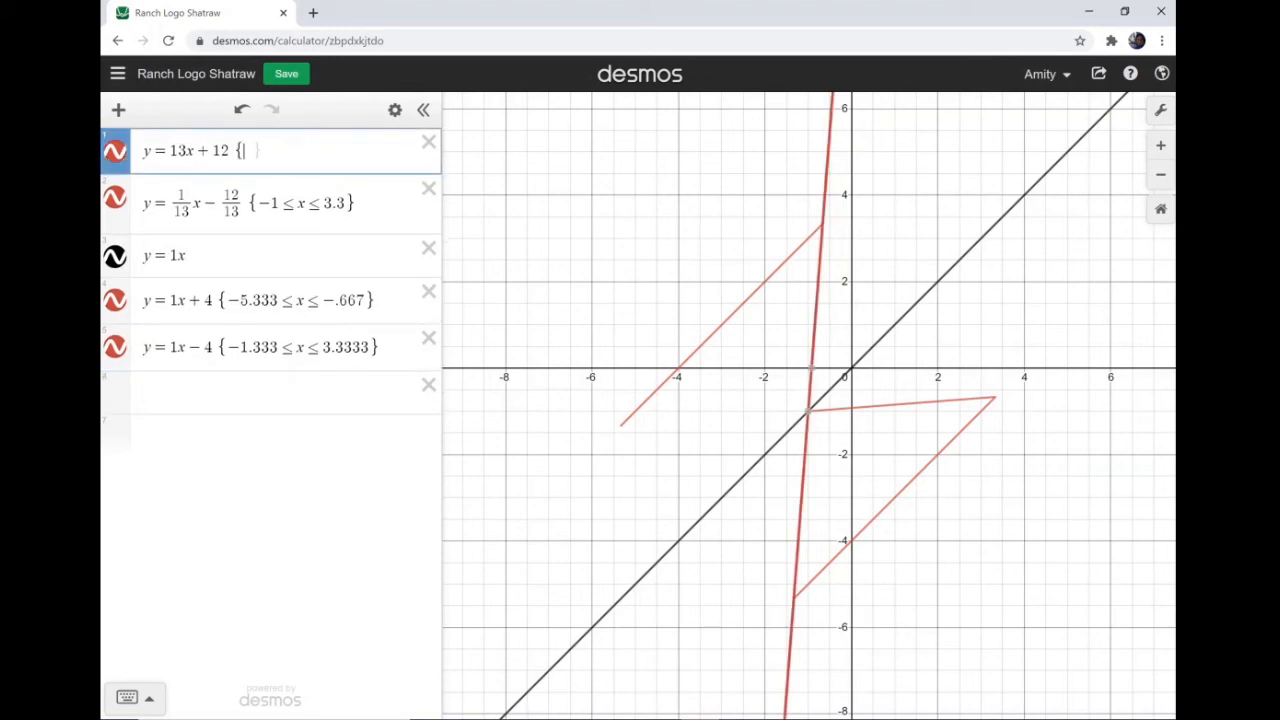
{"action": "type", "text": "<=x"}
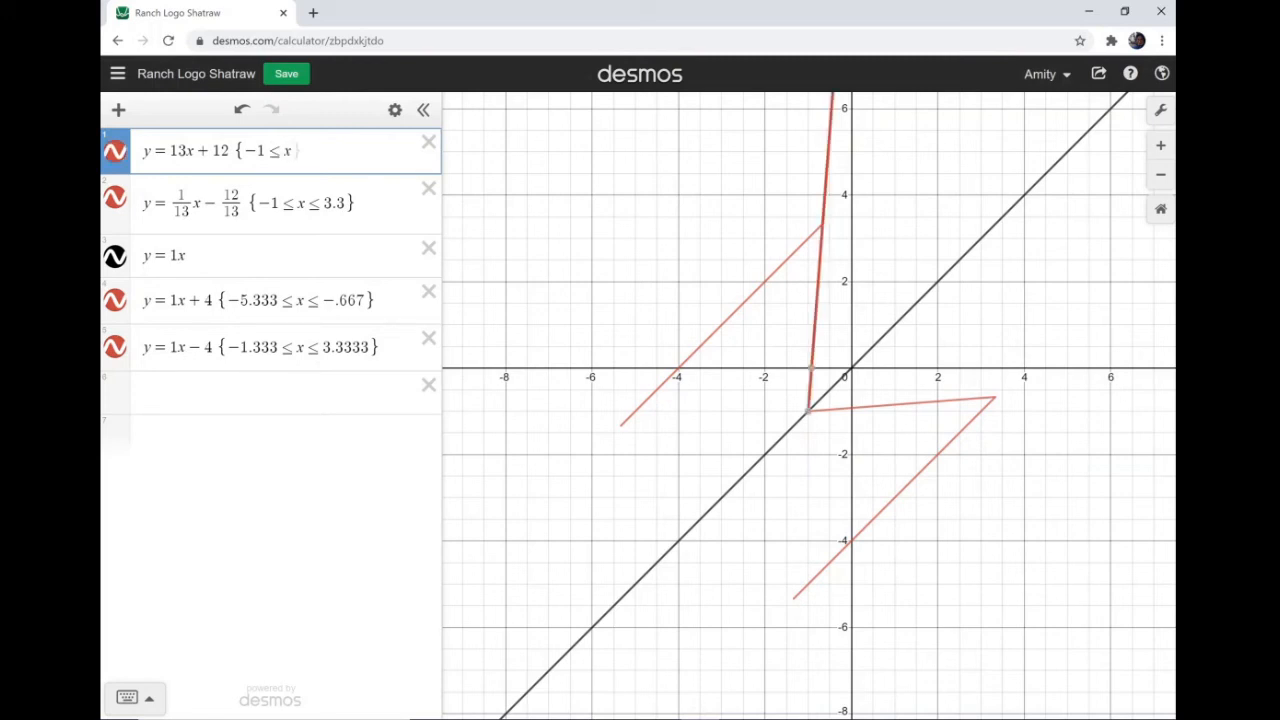
{"action": "type", "text": "<-"}
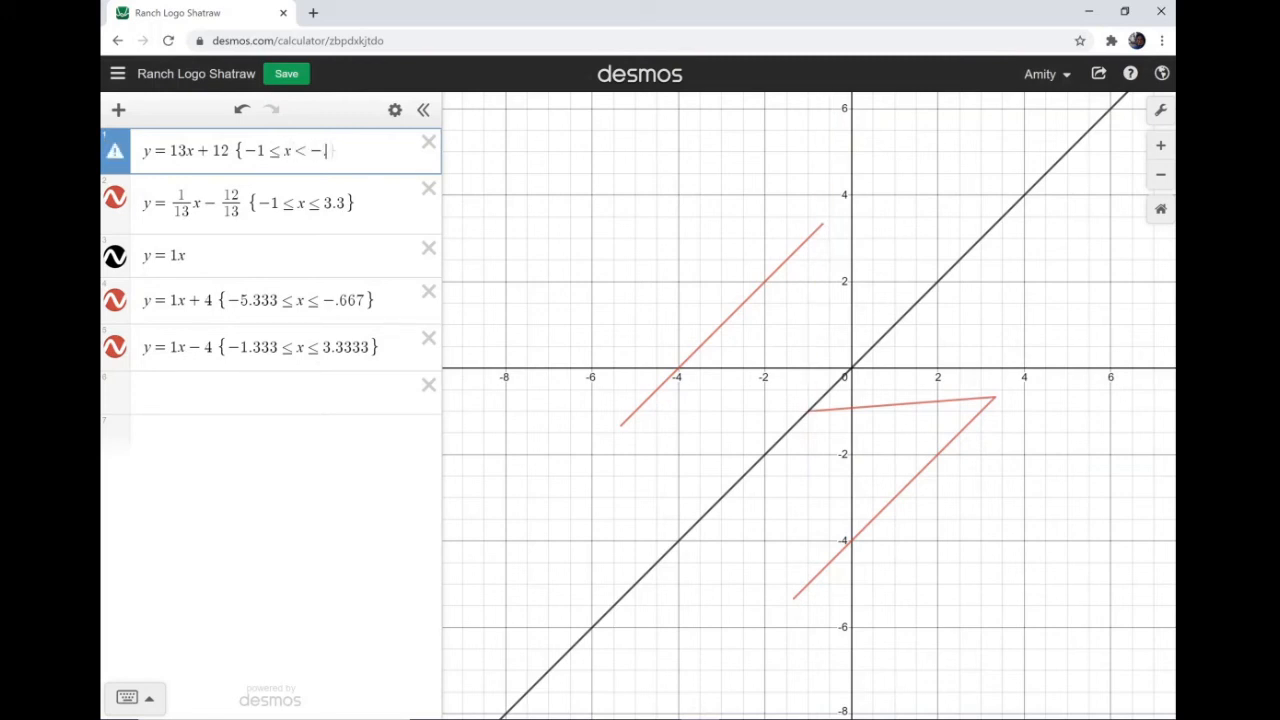
{"action": "type", "text": ".667"}
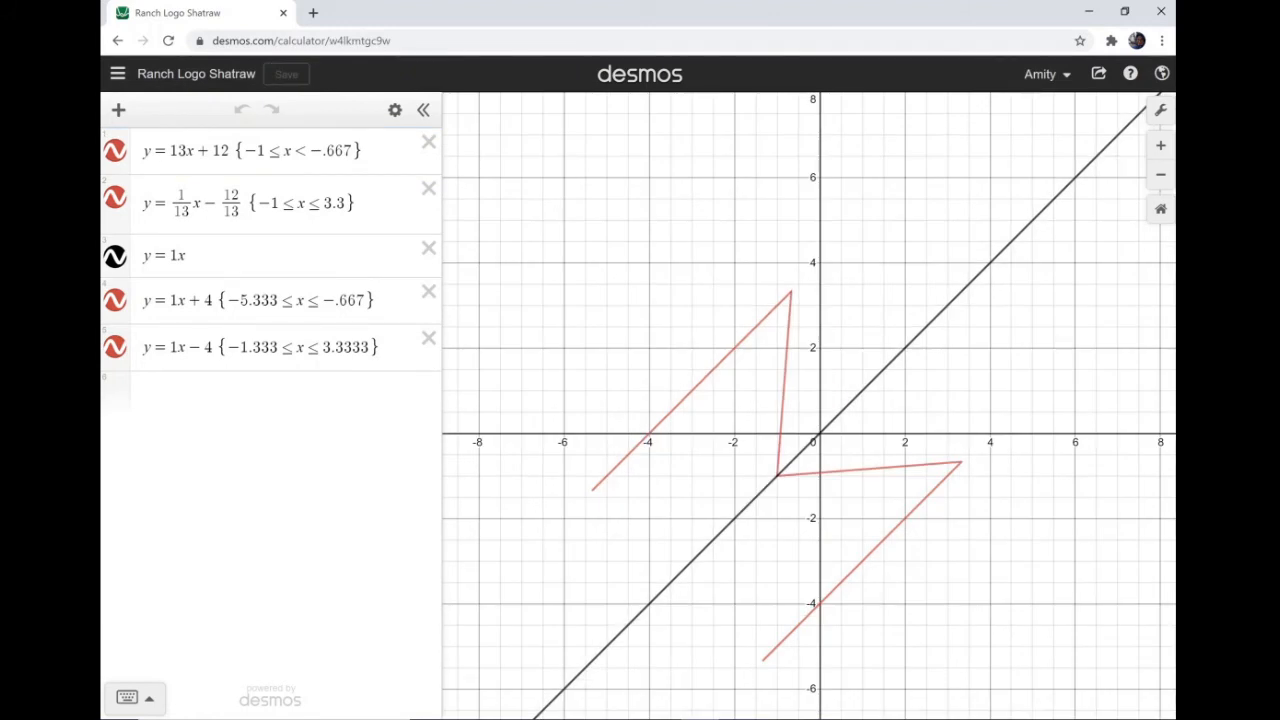
Examine the trimmed logo segments around the line y = 1x, comparing y = 13x + 12 with its inverse line
{"action": "left_click", "coordinate": [878, 550]}
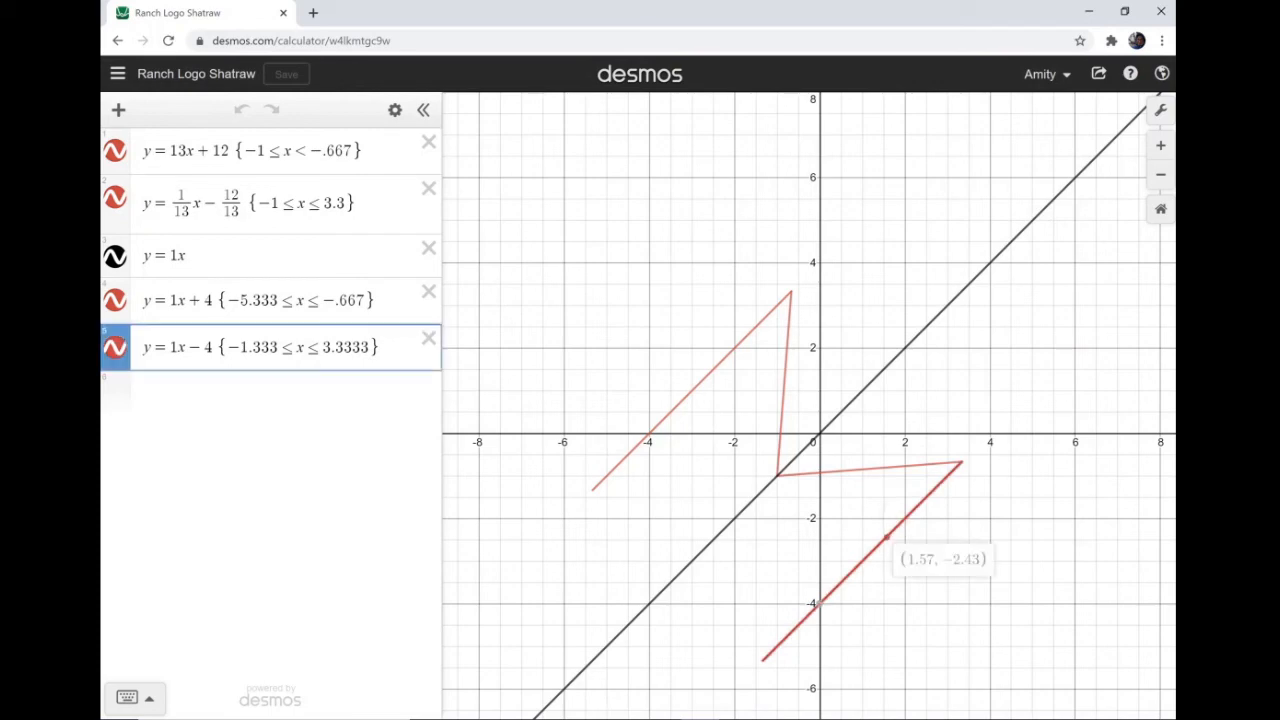
{"action": "scroll", "coordinate": [881, 233], "scroll_direction": "down", "scroll_amount": 5}
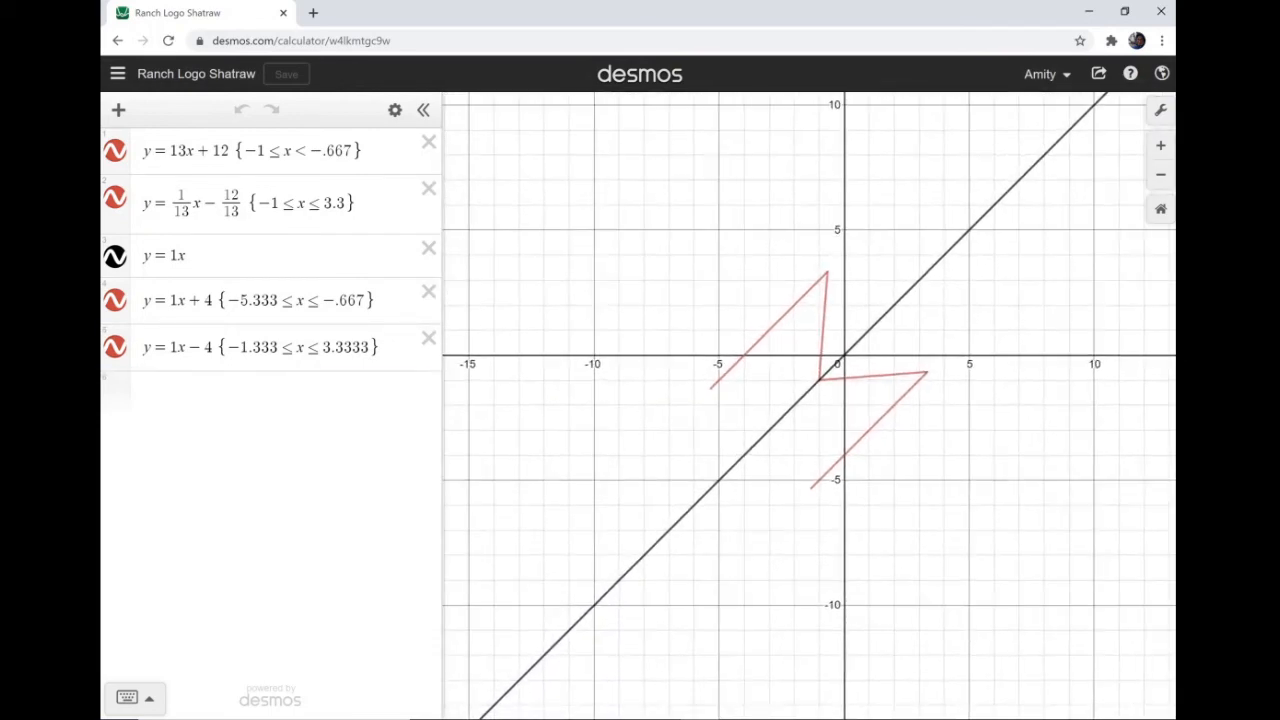
{"action": "left_click_drag", "start_coordinate": [881, 233], "coordinate": [891, 209]}
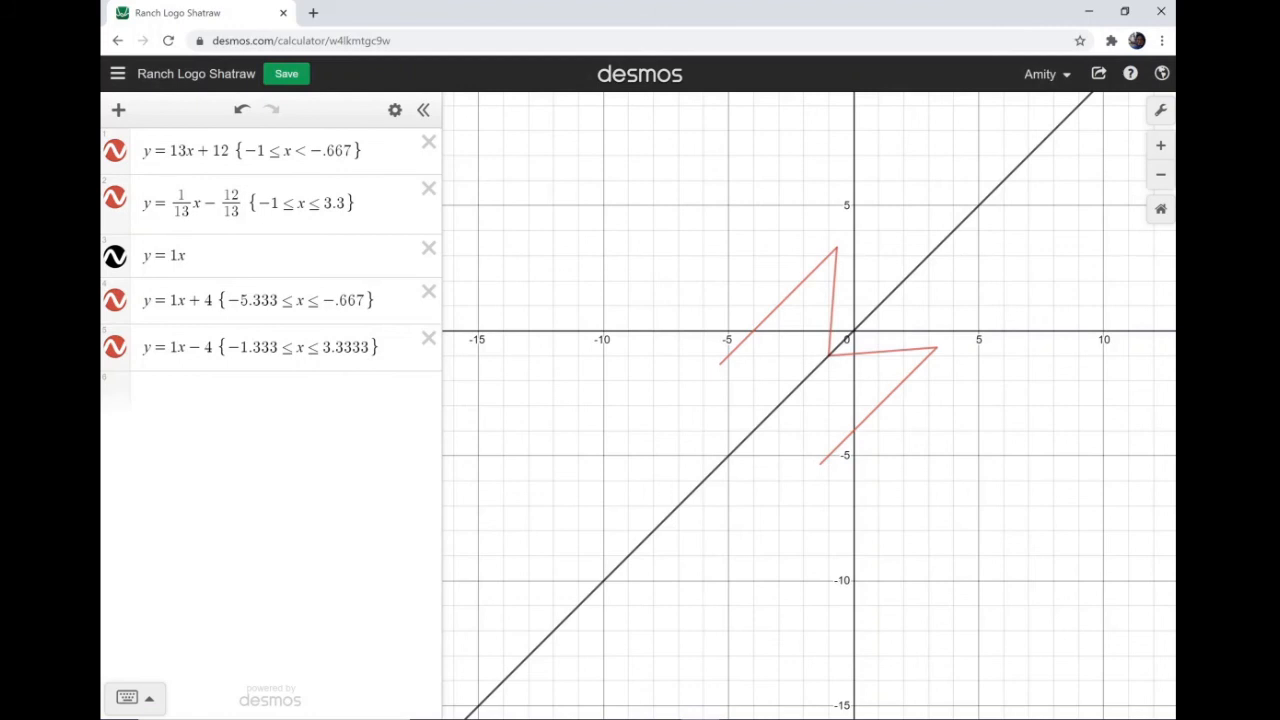
{"action": "left_click_drag", "start_coordinate": [892, 335], "coordinate": [726, 477]}
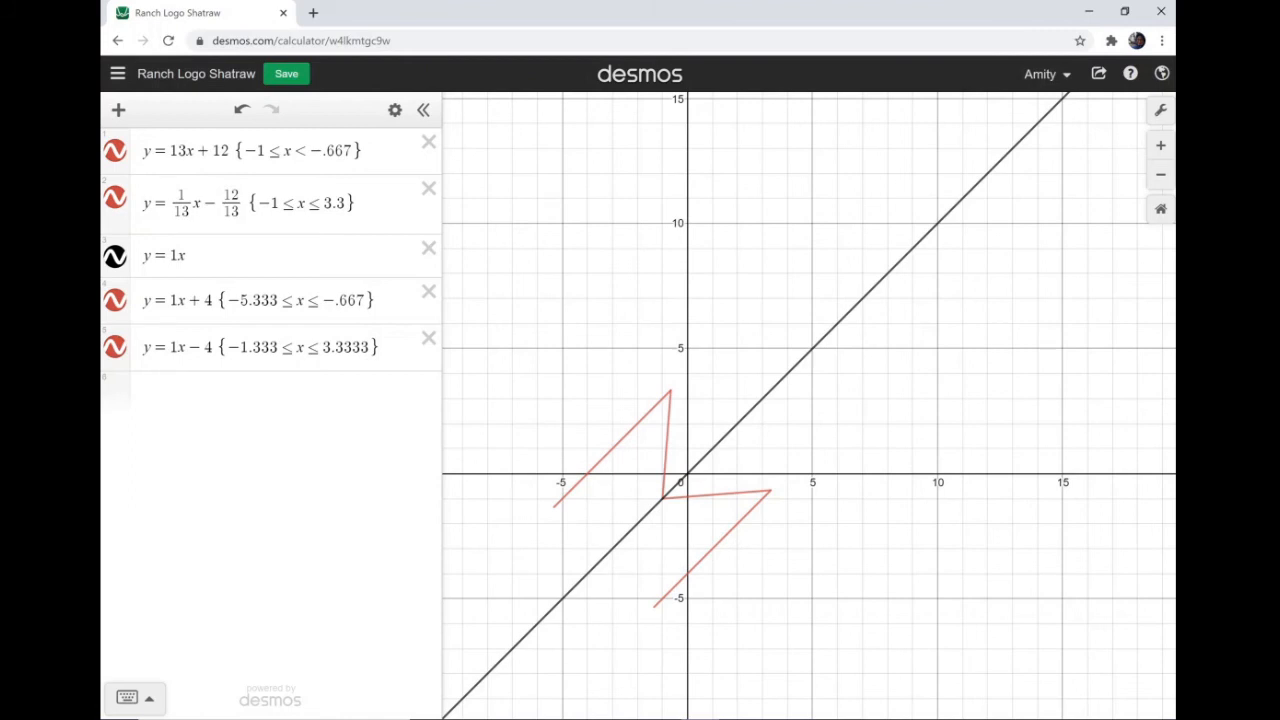
{"action": "scroll", "coordinate": [610, 617], "scroll_direction": "up", "scroll_amount": 5}
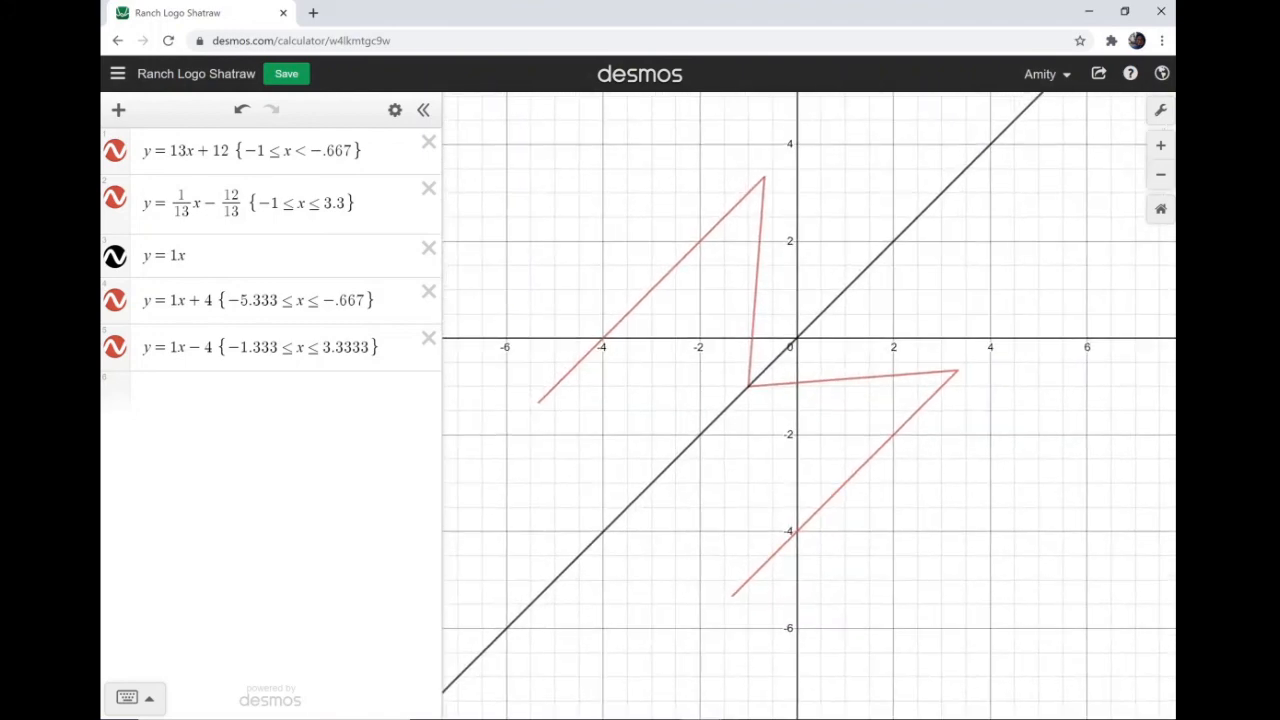
{"action": "left_click_drag", "start_coordinate": [610, 617], "coordinate": [586, 664]}
{"action": "left_click", "coordinate": [734, 324]}
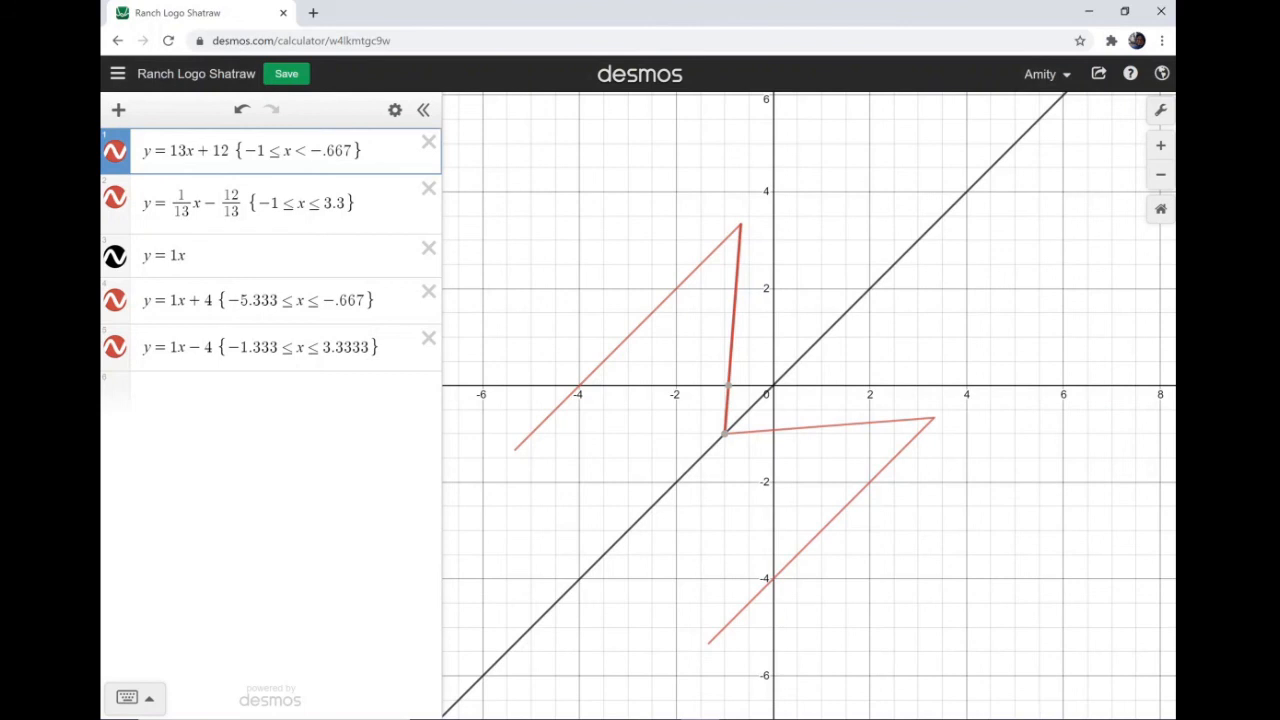
{"action": "left_click", "coordinate": [820, 428]}
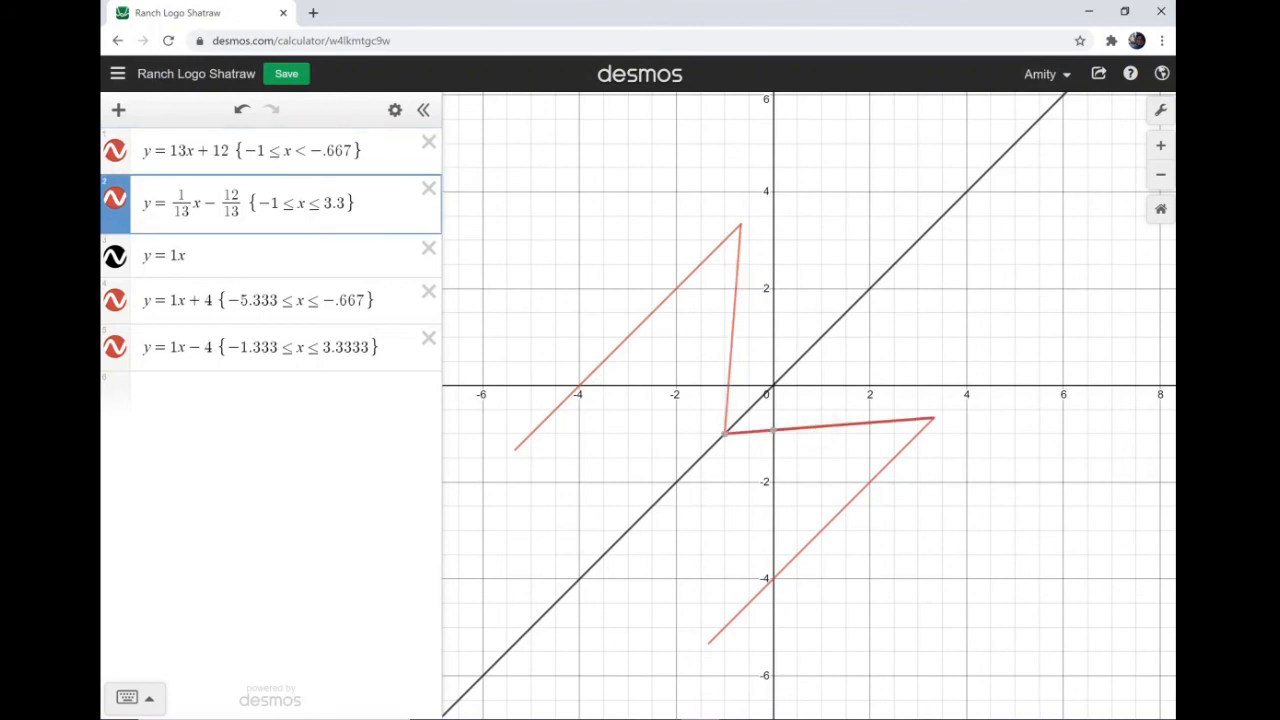
Add the line y = 13x + 1 as a new expression, parallel to y = 13x + 12
{"action": "left_click", "coordinate": [270, 393]}
{"action": "type", "text": "y "}
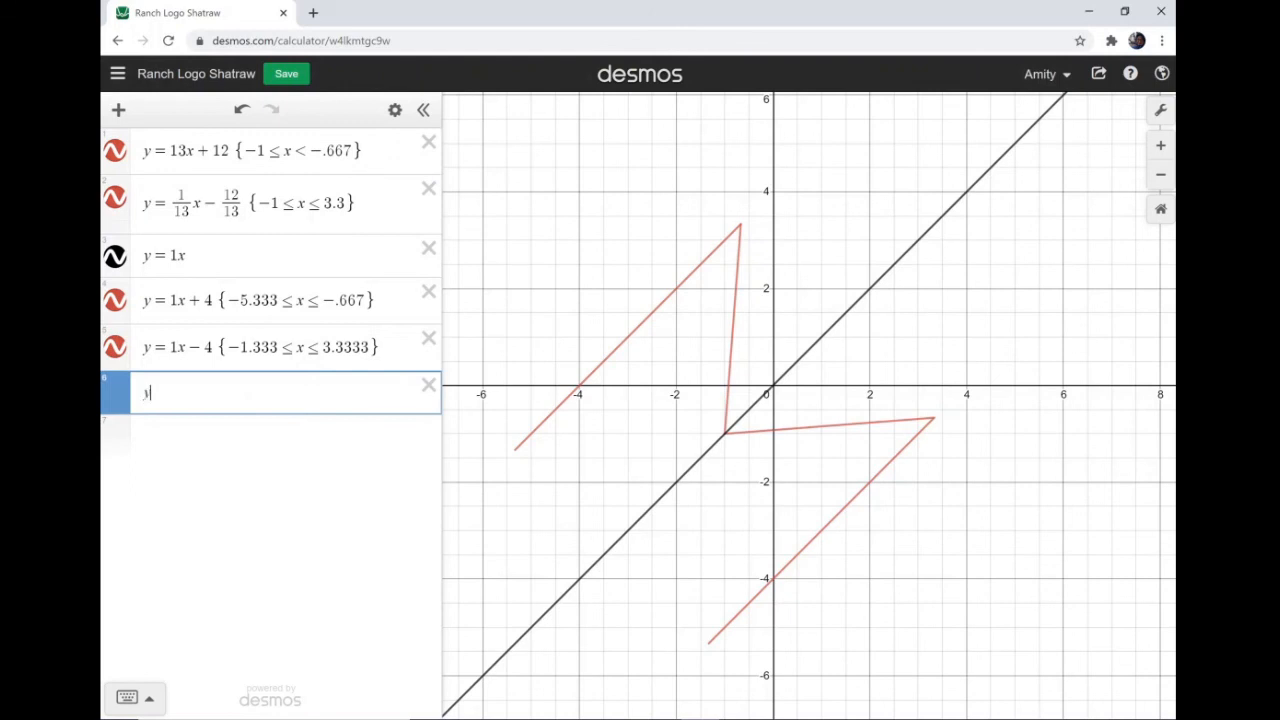
{"action": "type", "text": "= 13x "}
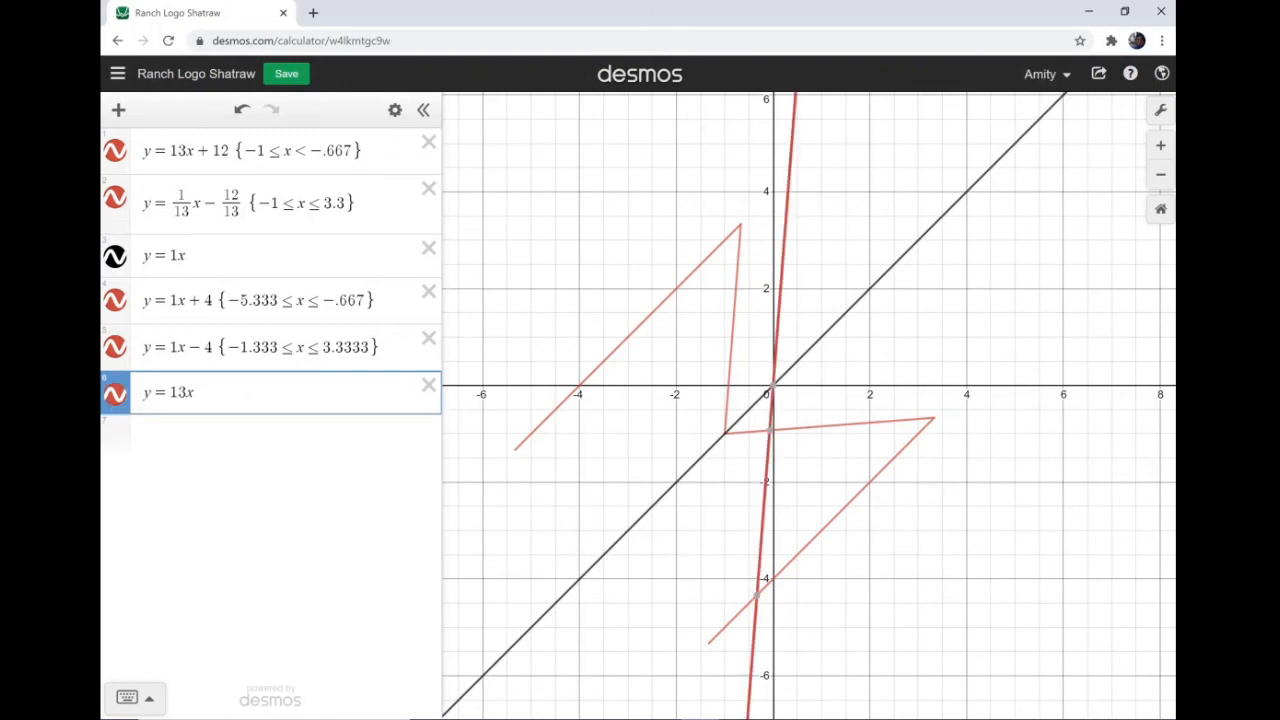
{"action": "type", "text": "+ 1"}
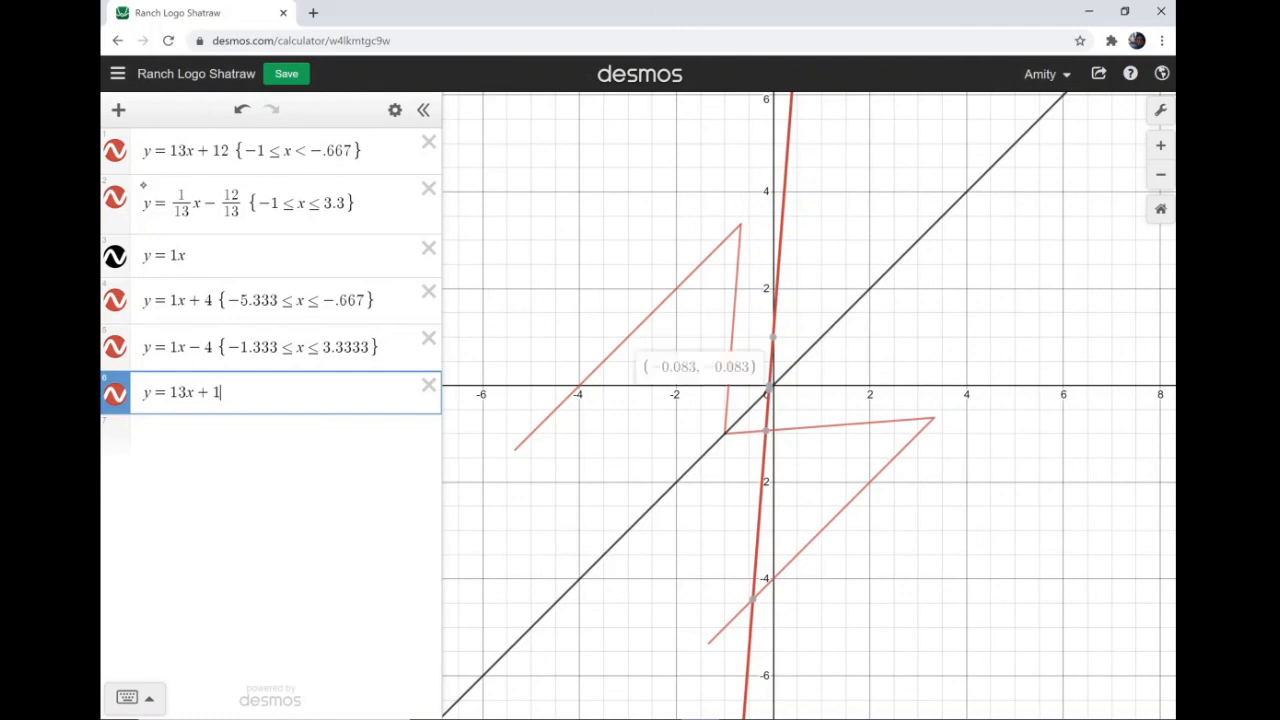
{"action": "left_click_drag", "start_coordinate": [608, 428], "coordinate": [589, 437]}
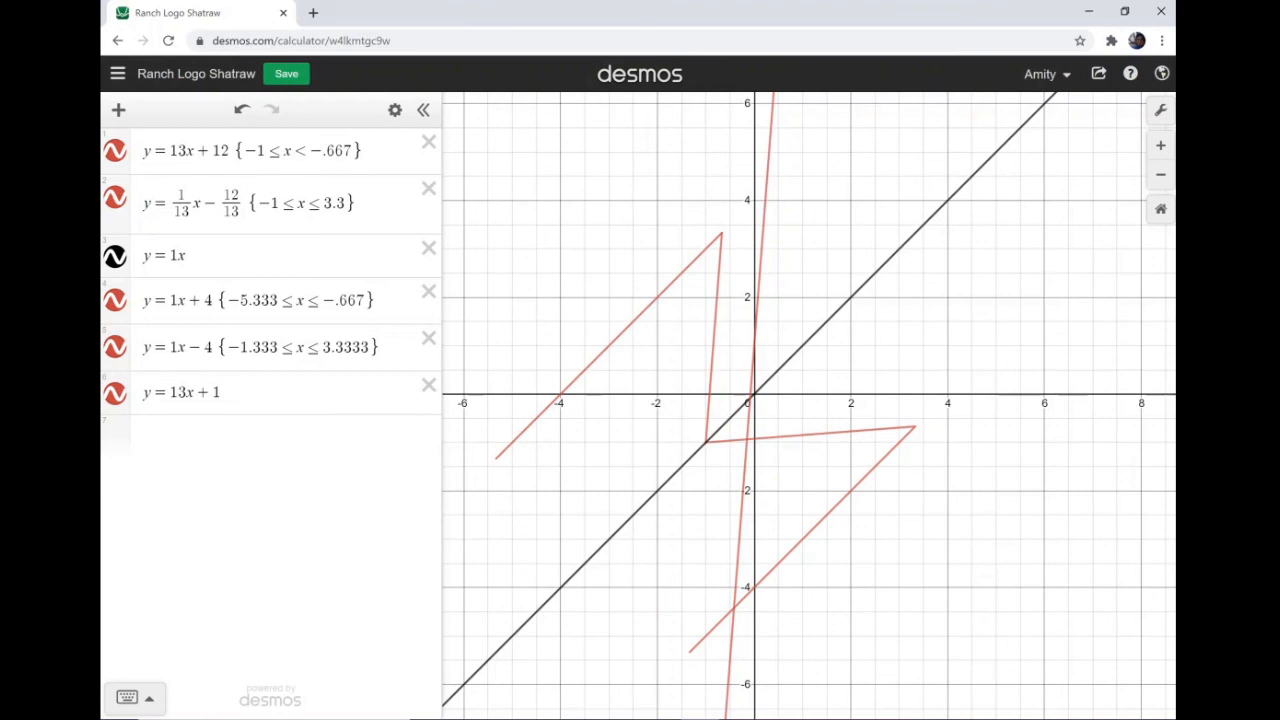
{"action": "left_click", "coordinate": [222, 392]}
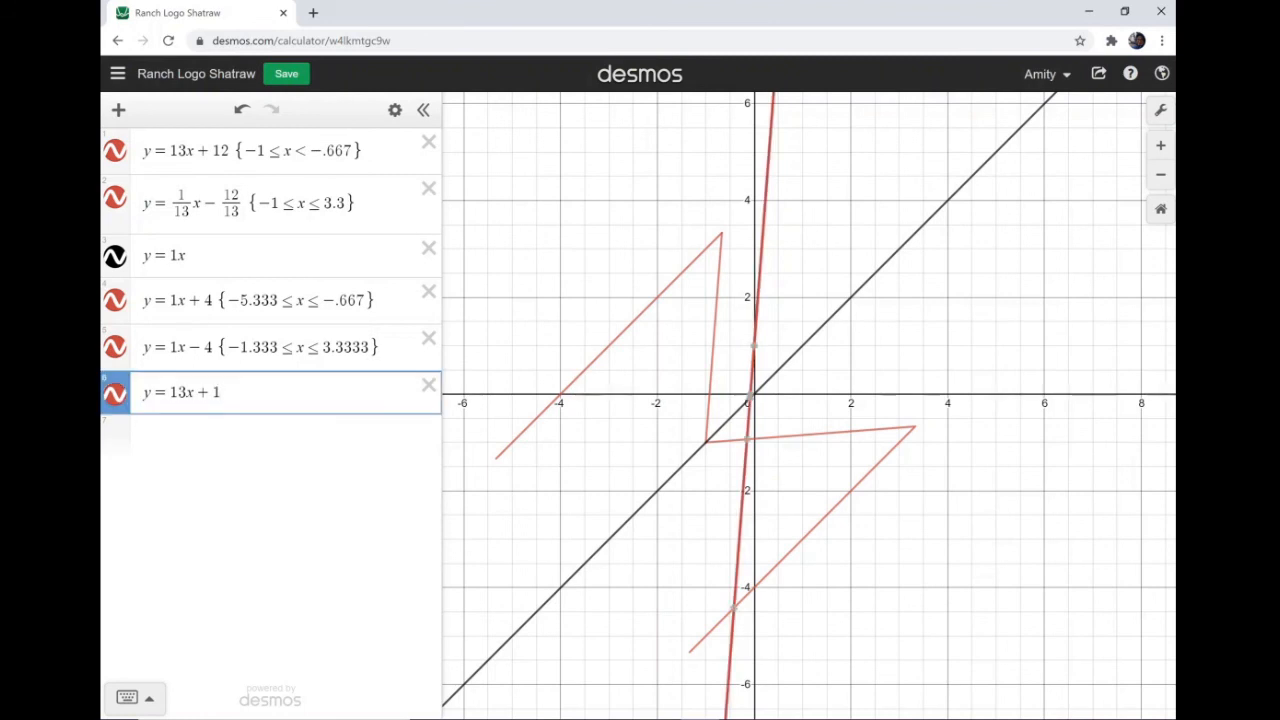
Switch to the OneNote page on inverses and handwrite y = 13x + 1 in red beside the worked example
{"action": "key", "text": "alt+Tab"}
{"action": "key", "text": "alt+Tab"}
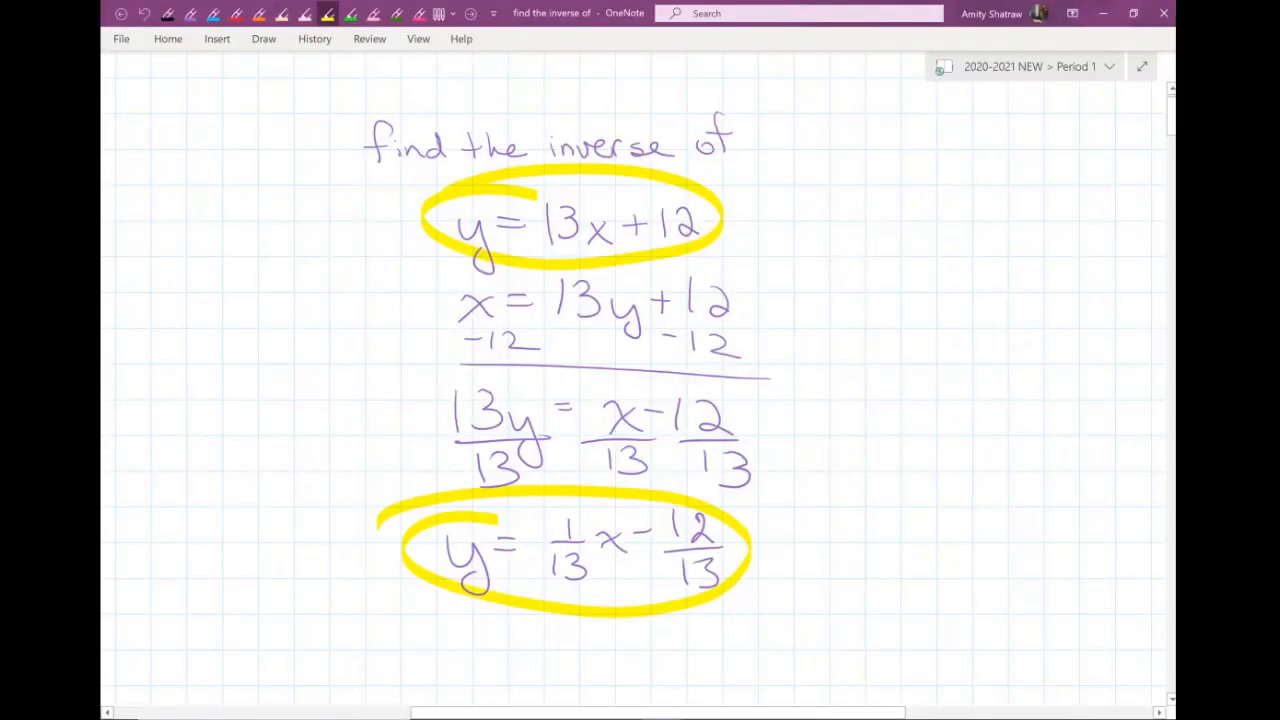
{"action": "mouse_move", "coordinate": [895, 205]}
{"action": "left_mouse_down"}
{"action": "mouse_move", "coordinate": [926, 218]}
{"action": "mouse_move", "coordinate": [920, 290]}
{"action": "left_mouse_up"}
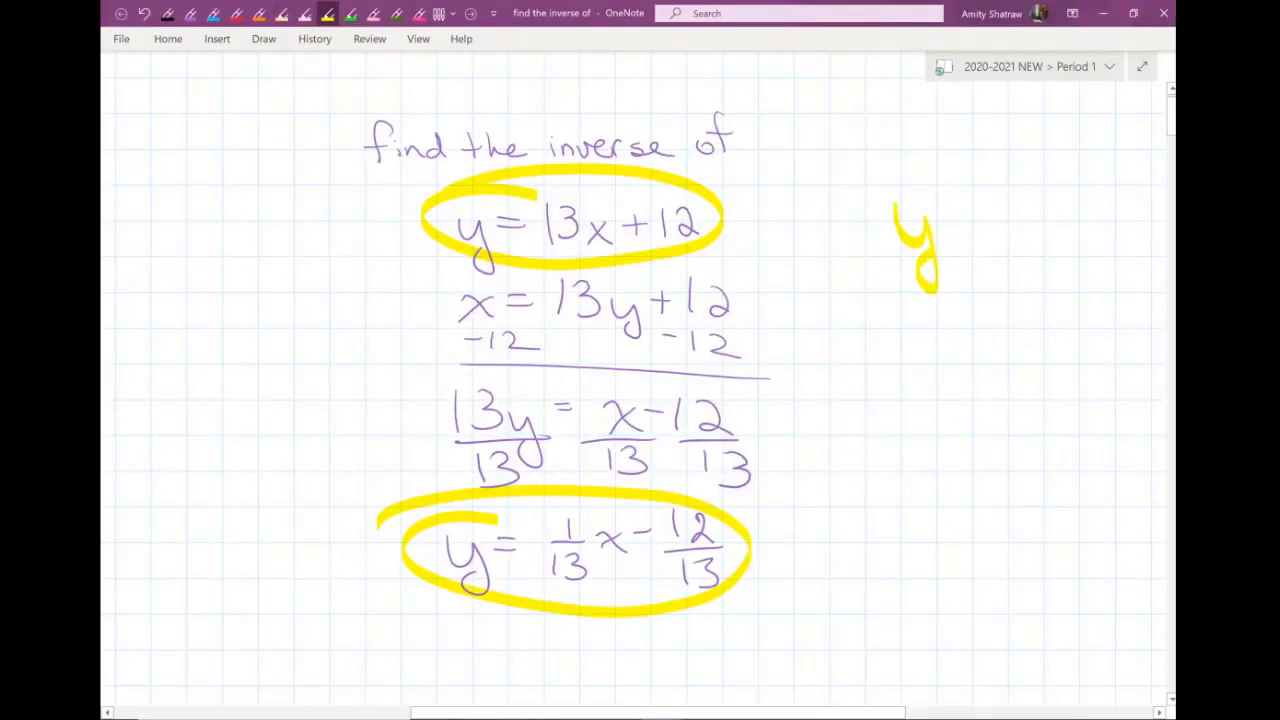
{"action": "left_click", "coordinate": [236, 13]}
{"action": "mouse_move", "coordinate": [893, 210]}
{"action": "left_mouse_down"}
{"action": "mouse_move", "coordinate": [931, 212]}
{"action": "mouse_move", "coordinate": [912, 292]}
{"action": "left_mouse_up"}
{"action": "mouse_move", "coordinate": [946, 213]}
{"action": "left_mouse_down"}
{"action": "mouse_move", "coordinate": [971, 214]}
{"action": "mouse_move", "coordinate": [972, 232]}
{"action": "left_mouse_up"}
{"action": "mouse_move", "coordinate": [990, 200]}
{"action": "left_mouse_down"}
{"action": "mouse_move", "coordinate": [992, 242]}
{"action": "mouse_move", "coordinate": [1056, 242]}
{"action": "left_mouse_up"}
{"action": "left_click_drag", "start_coordinate": [1070, 222], "coordinate": [1046, 240]}
{"action": "mouse_move", "coordinate": [1093, 214]}
{"action": "left_mouse_down"}
{"action": "mouse_move", "coordinate": [1093, 244]}
{"action": "mouse_move", "coordinate": [1106, 228]}
{"action": "left_mouse_up"}
{"action": "left_click_drag", "start_coordinate": [1124, 202], "coordinate": [1126, 244]}
Draw red arrows from y = 13x + 1 and from the circled inverse, and write y = 1/13x where they meet
{"action": "left_click_drag", "start_coordinate": [1012, 285], "coordinate": [1015, 520]}
{"action": "left_click_drag", "start_coordinate": [998, 498], "coordinate": [1030, 488]}
{"action": "left_click_drag", "start_coordinate": [746, 549], "coordinate": [882, 546]}
{"action": "mouse_move", "coordinate": [882, 548]}
{"action": "left_mouse_down"}
{"action": "mouse_move", "coordinate": [846, 572]}
{"action": "mouse_move", "coordinate": [936, 626]}
{"action": "left_mouse_up"}
{"action": "left_click_drag", "start_coordinate": [946, 556], "coordinate": [1008, 552]}
{"action": "mouse_move", "coordinate": [994, 550]}
{"action": "left_mouse_down"}
{"action": "mouse_move", "coordinate": [1028, 547]}
{"action": "mouse_move", "coordinate": [1010, 588]}
{"action": "left_mouse_up"}
{"action": "mouse_move", "coordinate": [1018, 566]}
{"action": "left_mouse_down"}
{"action": "mouse_move", "coordinate": [1032, 576]}
{"action": "mouse_move", "coordinate": [1018, 590]}
{"action": "mouse_move", "coordinate": [1072, 552]}
{"action": "mouse_move", "coordinate": [1078, 580]}
{"action": "mouse_move", "coordinate": [1164, 522]}
{"action": "mouse_move", "coordinate": [1084, 598]}
{"action": "left_mouse_up"}
{"action": "left_click_drag", "start_coordinate": [1120, 550], "coordinate": [1162, 565]}
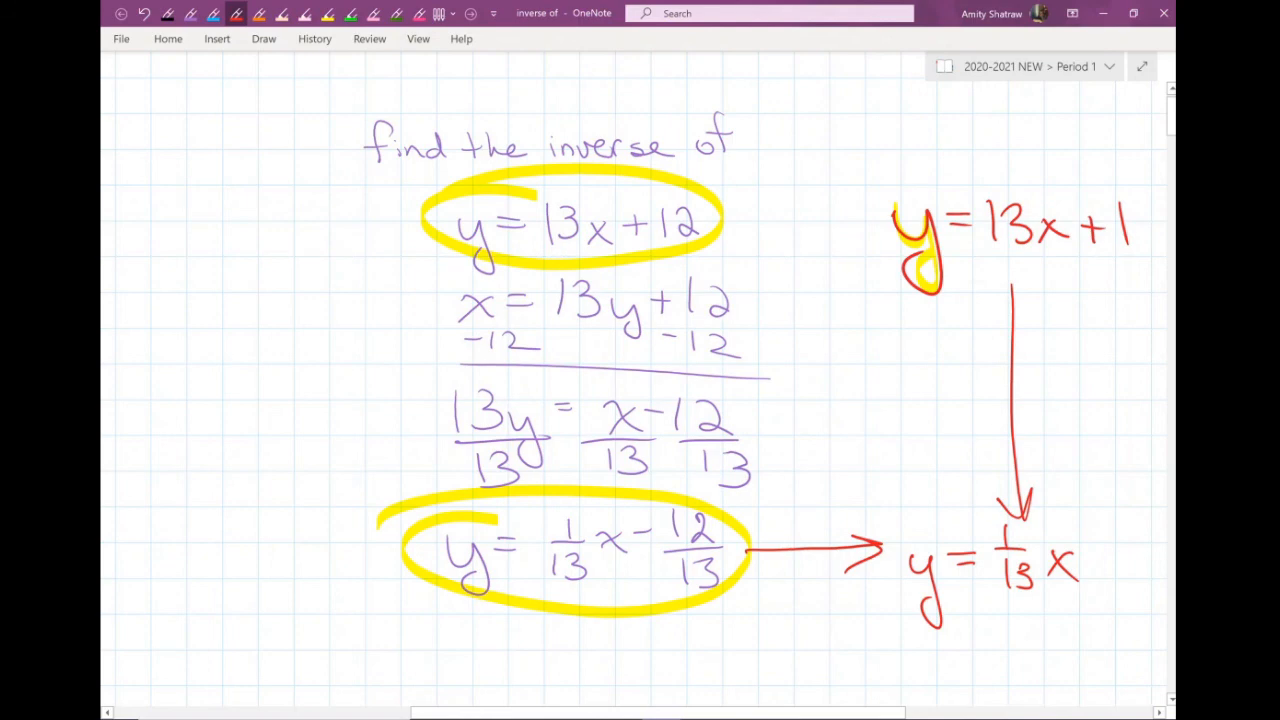
Box the handwritten equations y = 1/13x and y = 13x + 1 in red, and switch back to the Desmos graph
{"action": "mouse_move", "coordinate": [893, 528]}
{"action": "left_mouse_down"}
{"action": "mouse_move", "coordinate": [895, 604]}
{"action": "mouse_move", "coordinate": [1166, 604]}
{"action": "left_mouse_up"}
{"action": "left_click_drag", "start_coordinate": [1166, 526], "coordinate": [932, 532]}
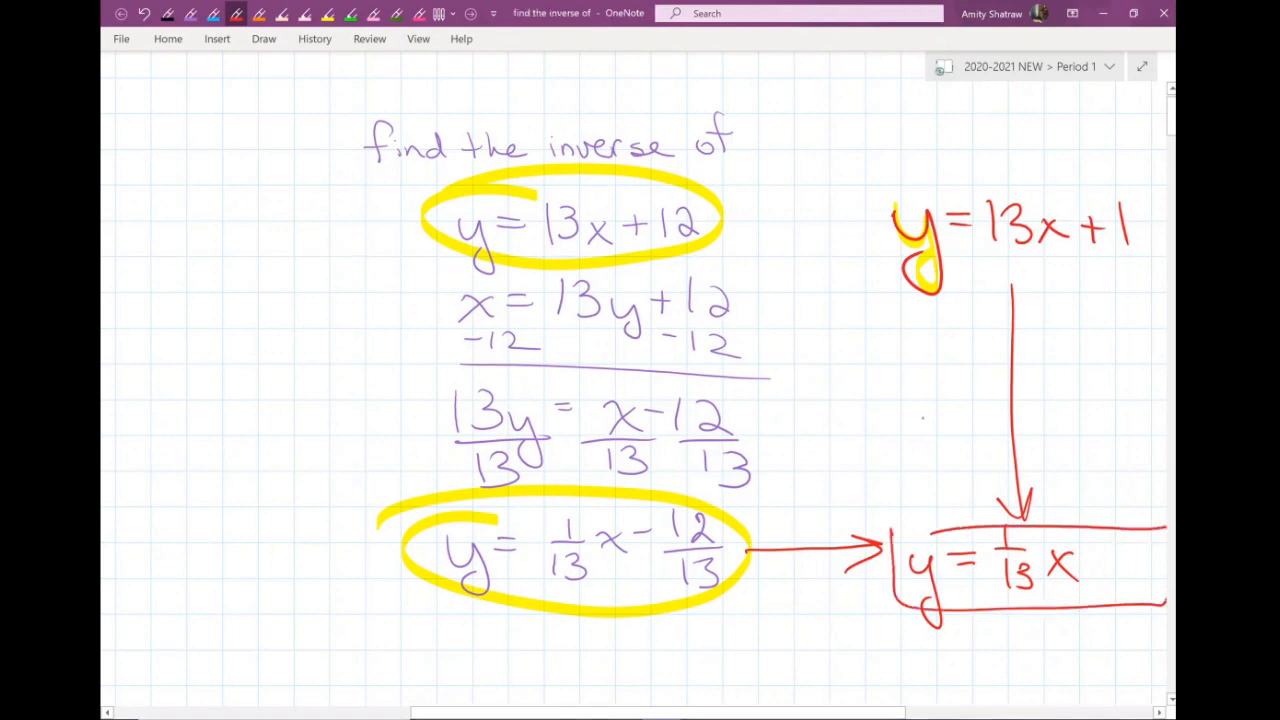
{"action": "mouse_move", "coordinate": [1150, 195]}
{"action": "left_mouse_down"}
{"action": "mouse_move", "coordinate": [1150, 274]}
{"action": "mouse_move", "coordinate": [840, 174]}
{"action": "mouse_move", "coordinate": [1148, 175]}
{"action": "left_mouse_up"}
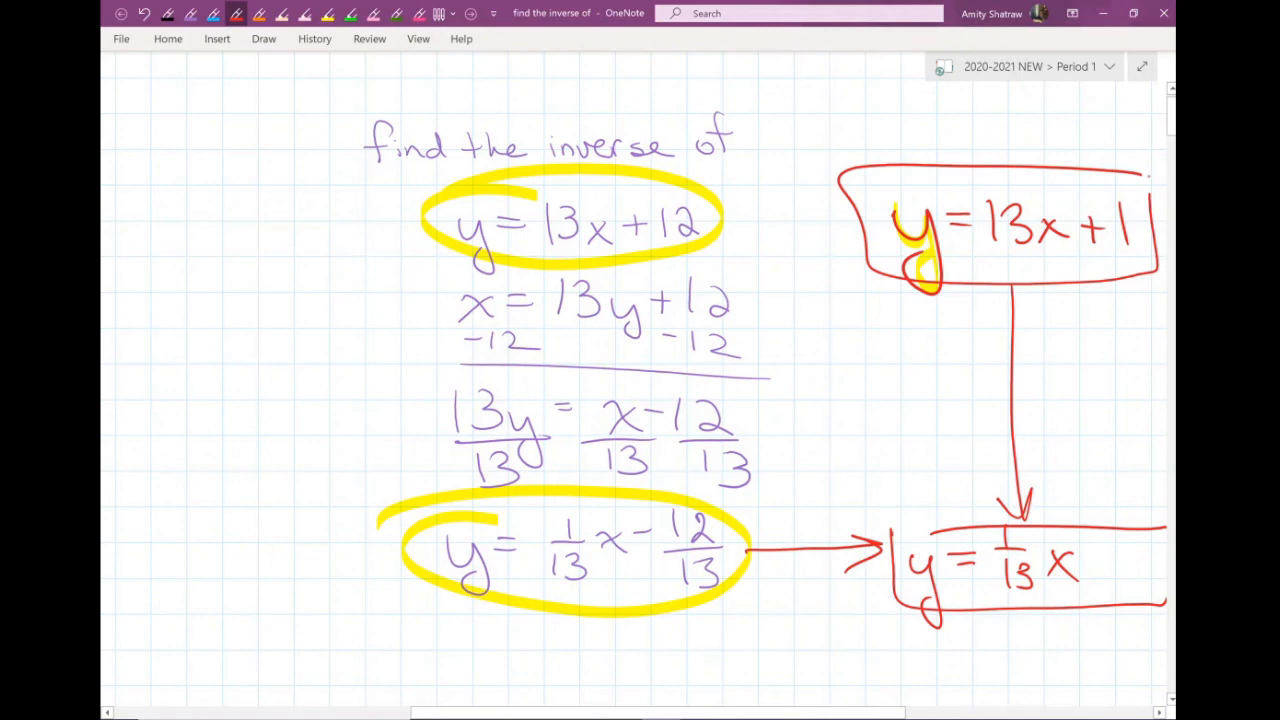
{"action": "key", "text": "alt+Tab"}
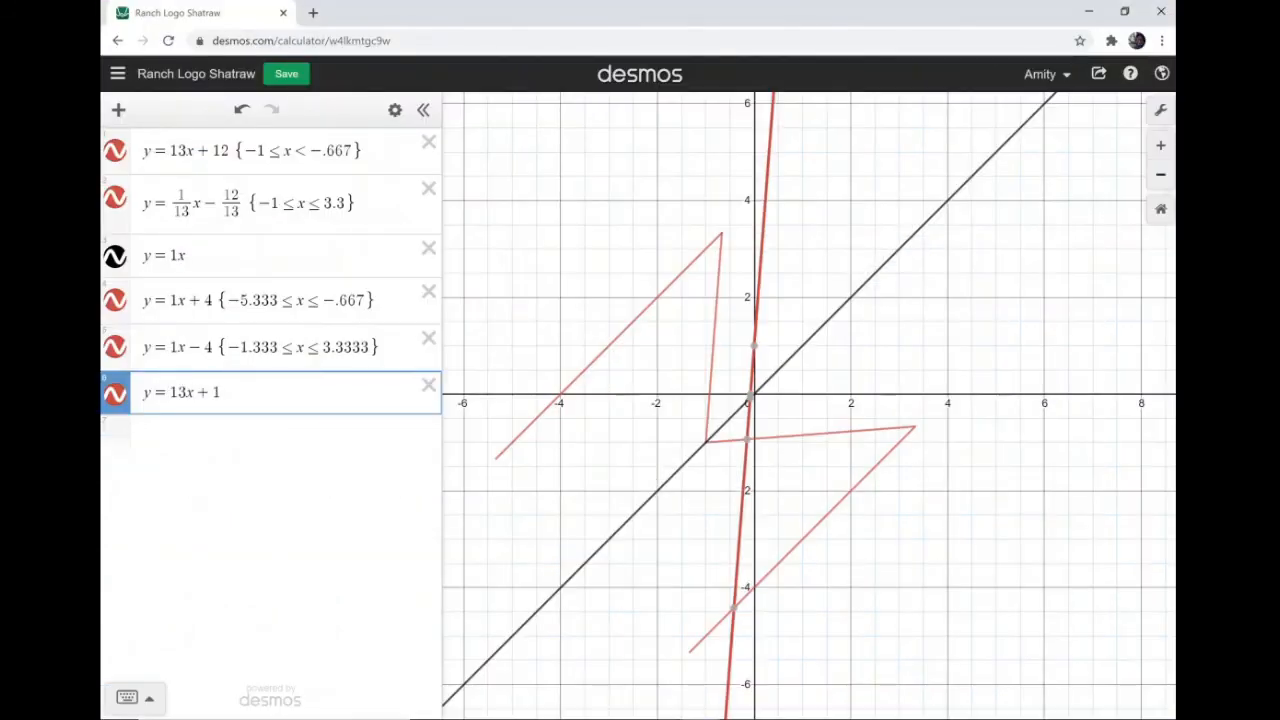